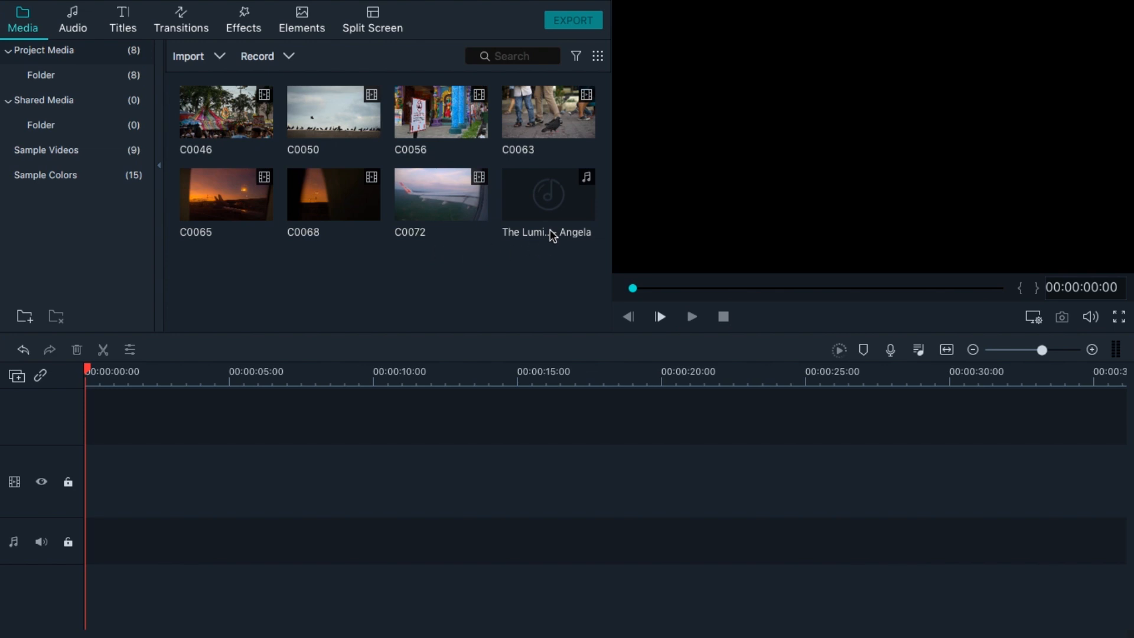
Browse the built-in audio library's music tracks before returning to the project media.
left_click(547, 208)
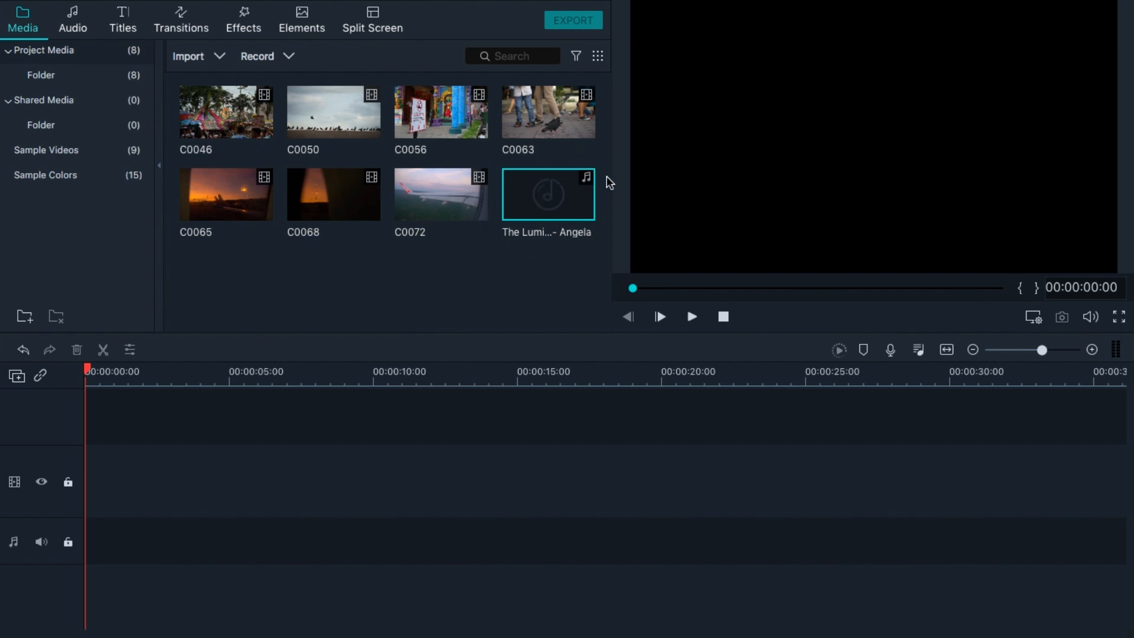
left_click(78, 23)
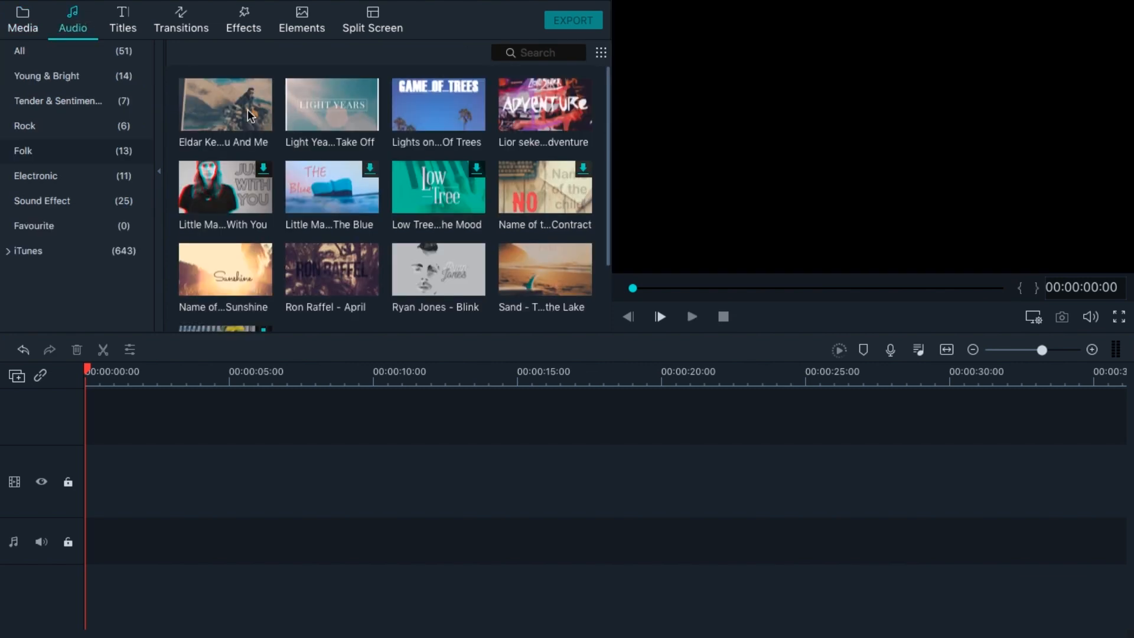
scroll(327, 220, "down", 2)
scroll(327, 217, "up", 2)
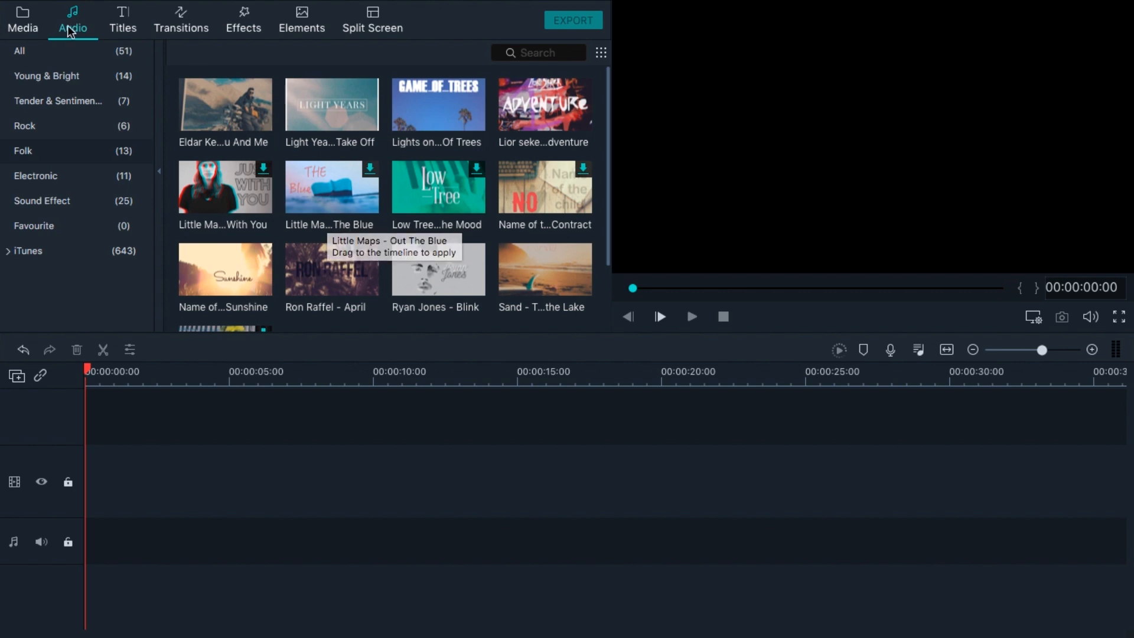
left_click(36, 28)
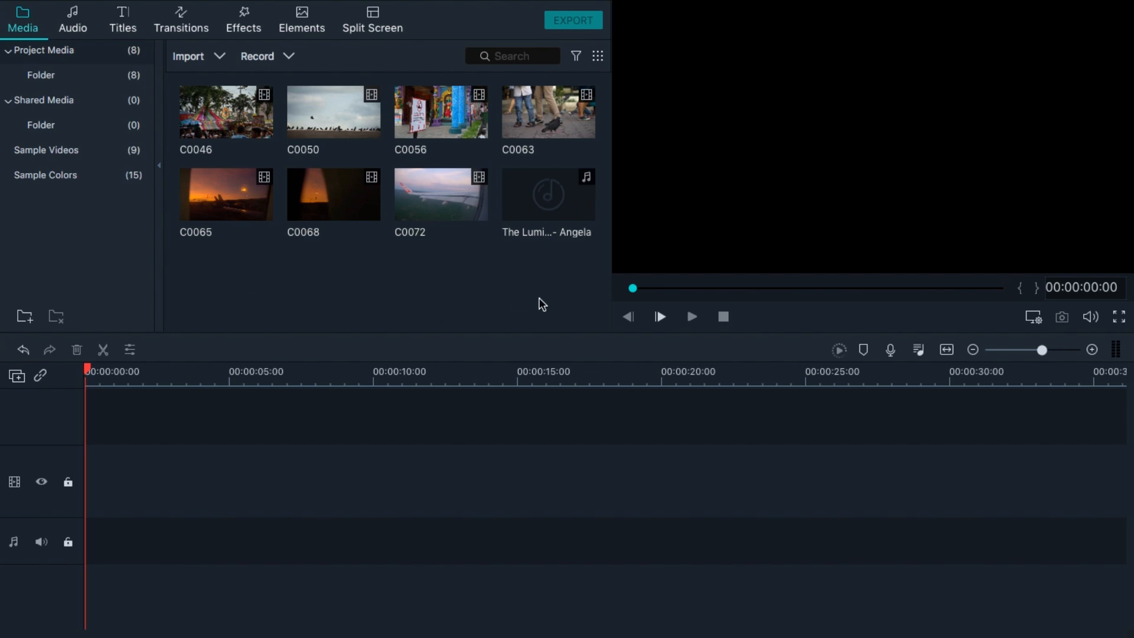
Add the song The Lumineers - Angela to the audio track at the start of the timeline.
left_click(555, 208)
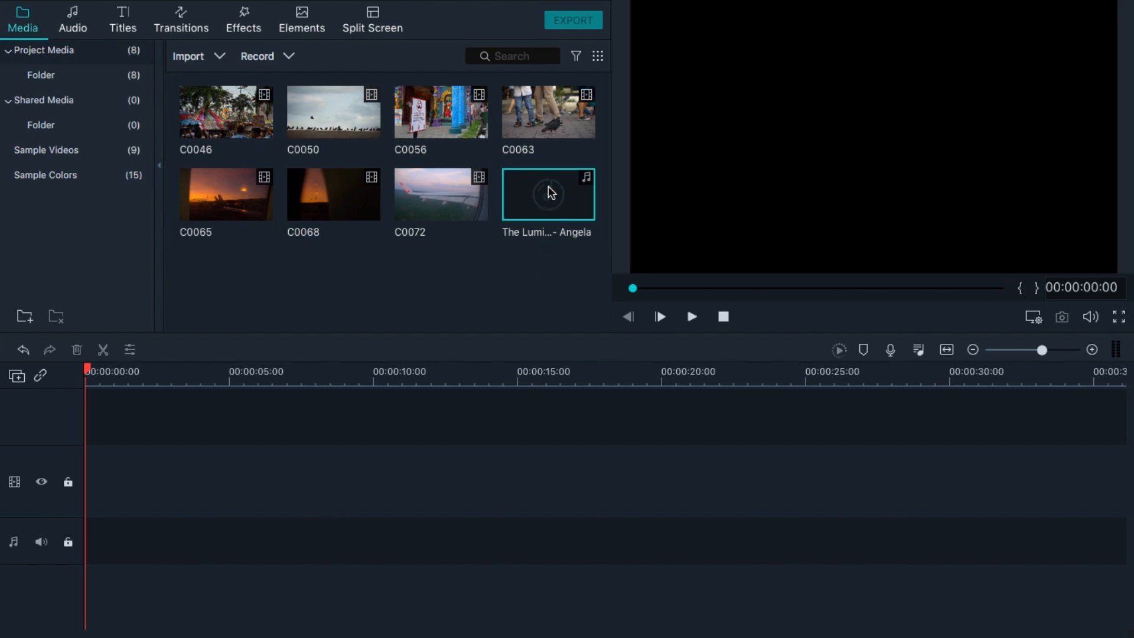
left_click_drag(506, 348, 89, 560)
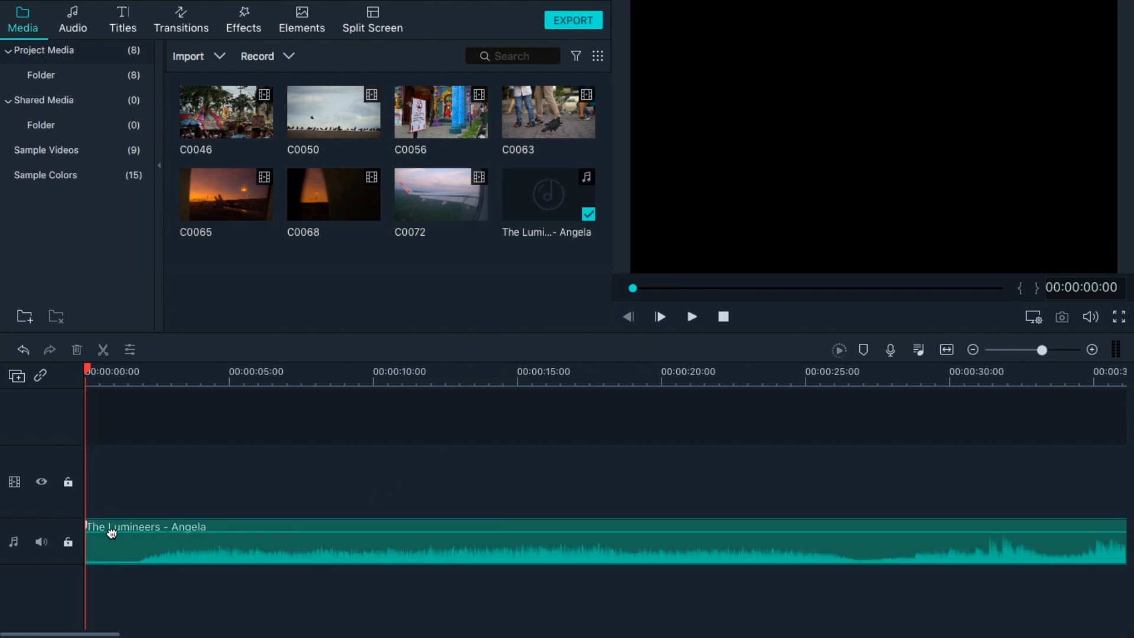
left_click_drag(86, 528, 137, 542)
left_click(284, 455)
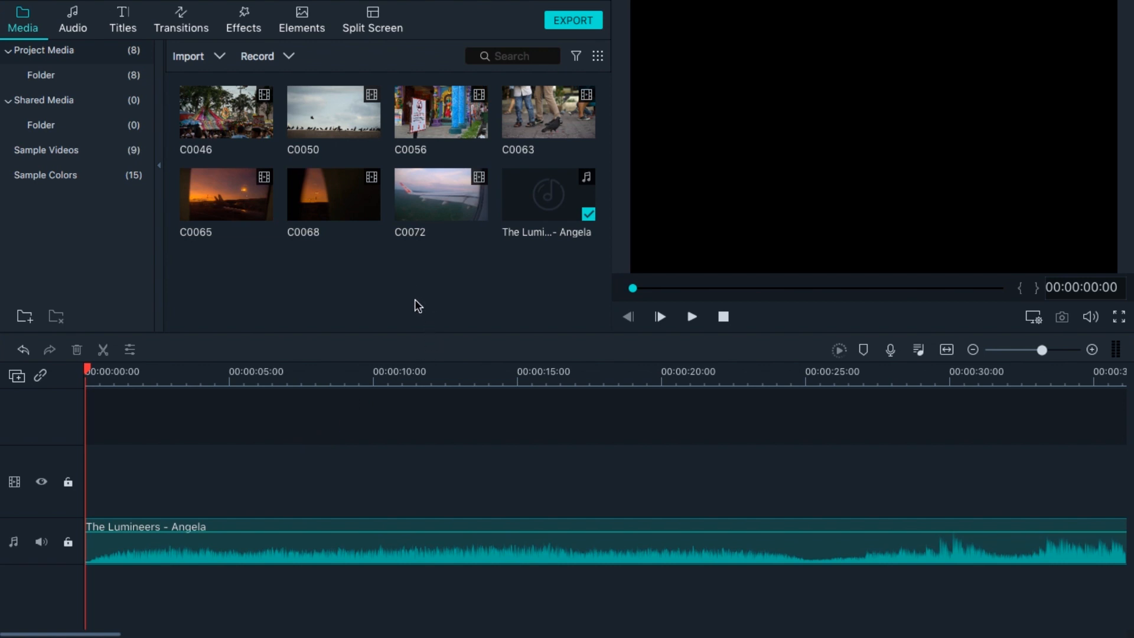
Place clips C0065 and then C0068 at the start of the video track.
left_click(332, 223)
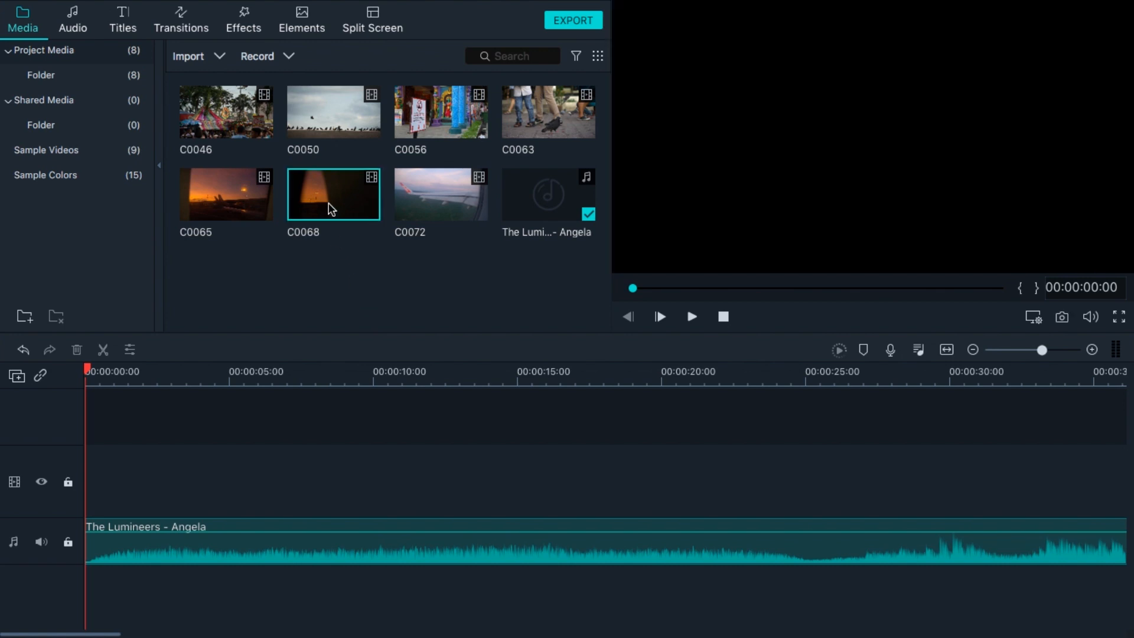
left_click(242, 202)
left_click_drag(217, 495, 89, 481)
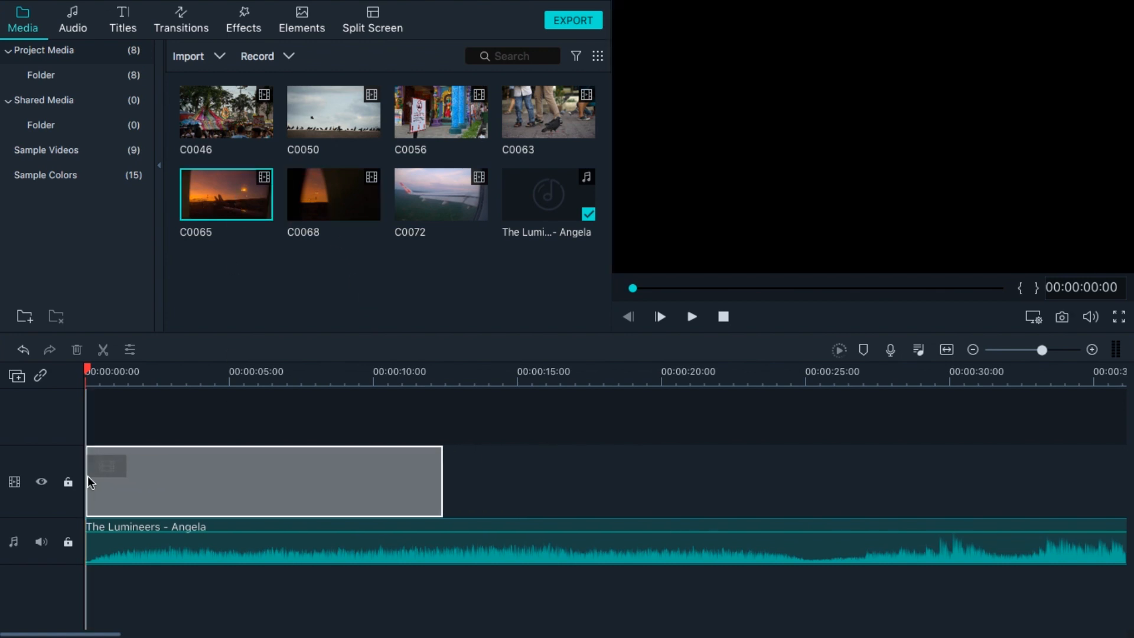
left_click(311, 197)
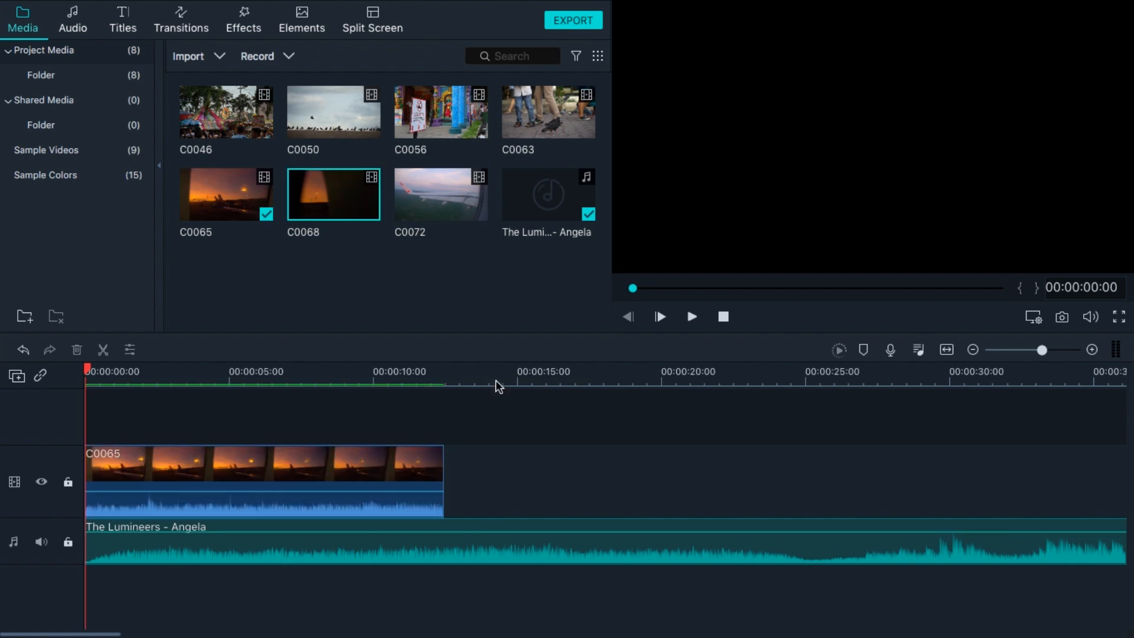
left_click_drag(515, 466, 448, 511)
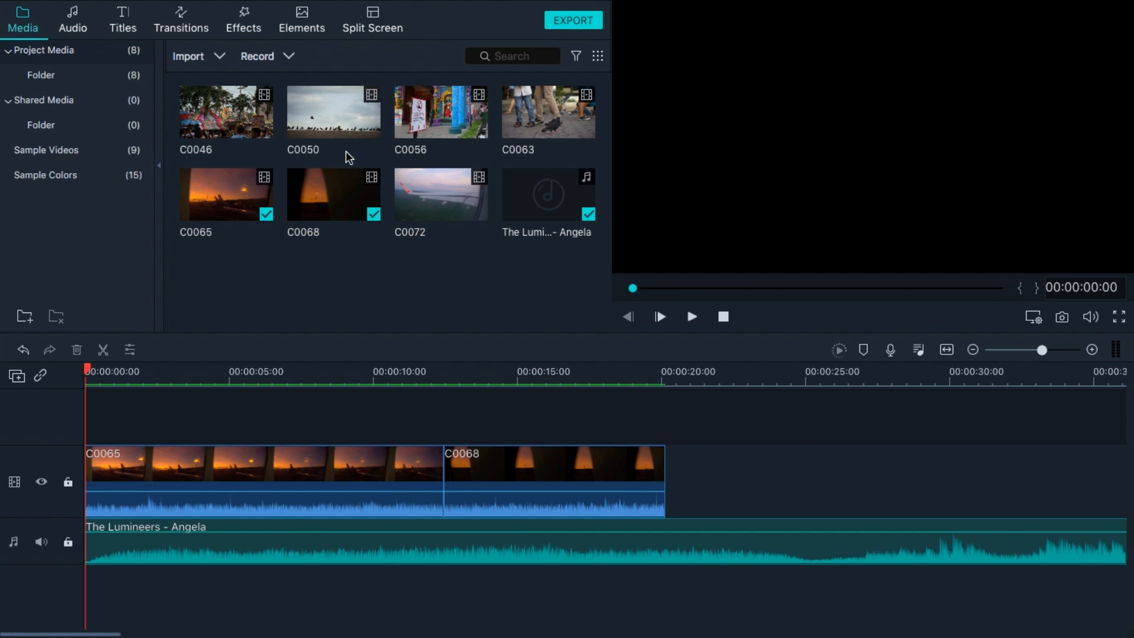
Append clips C0046 and C0056 to the video track after C0068.
left_click(233, 115)
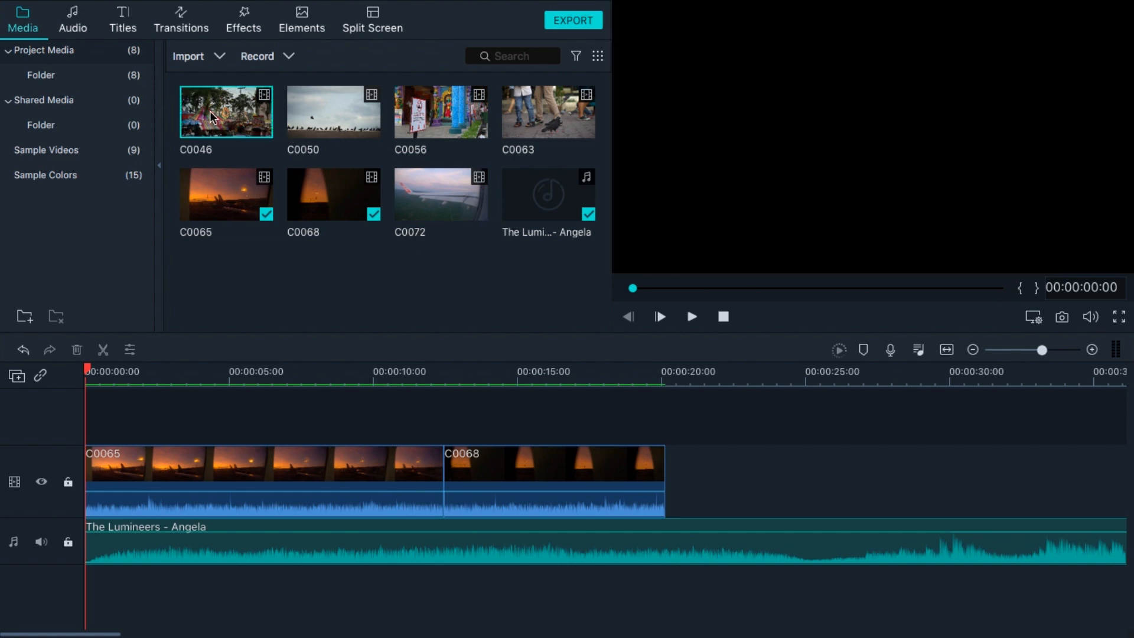
left_click_drag(212, 116, 800, 469)
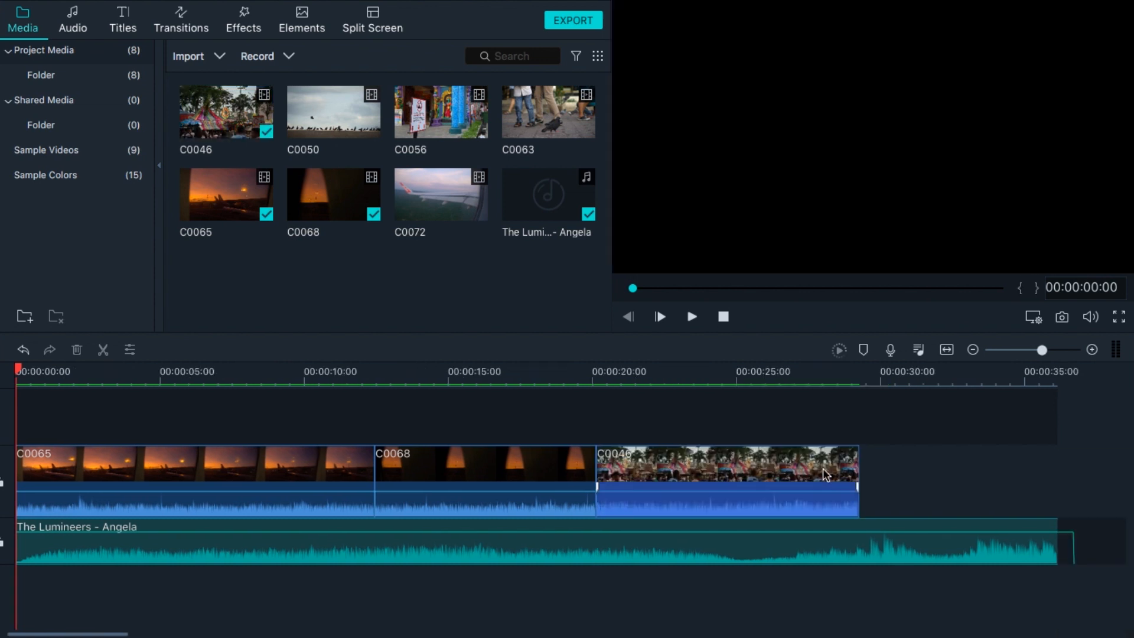
scroll(911, 470, "right", 6)
scroll(911, 470, "left", 1)
left_click(437, 108)
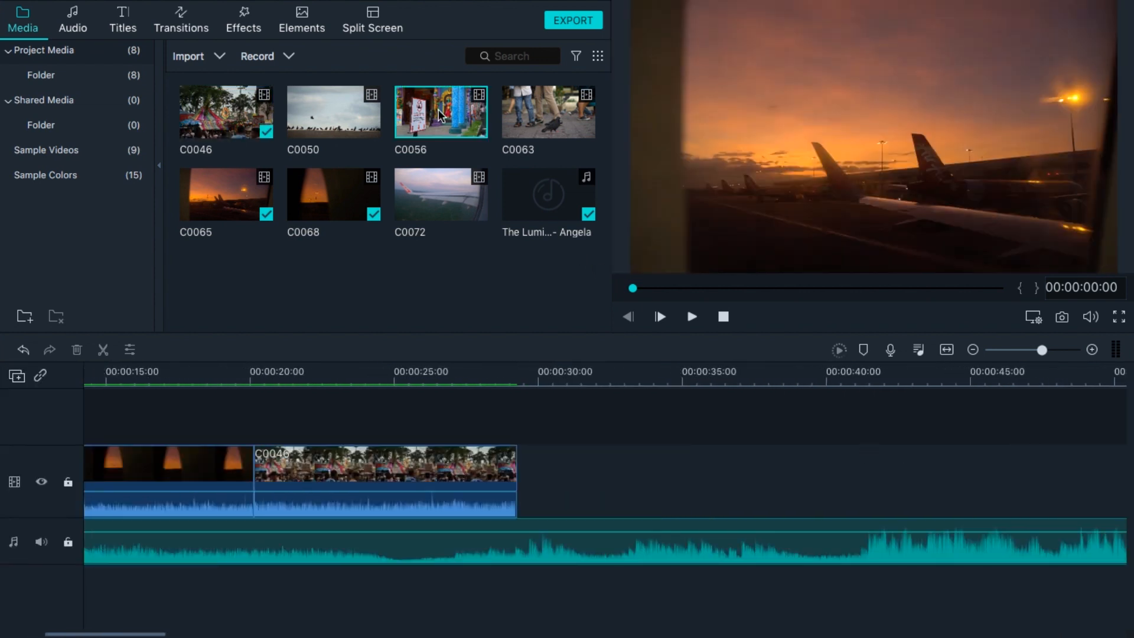
left_click_drag(428, 113, 718, 473)
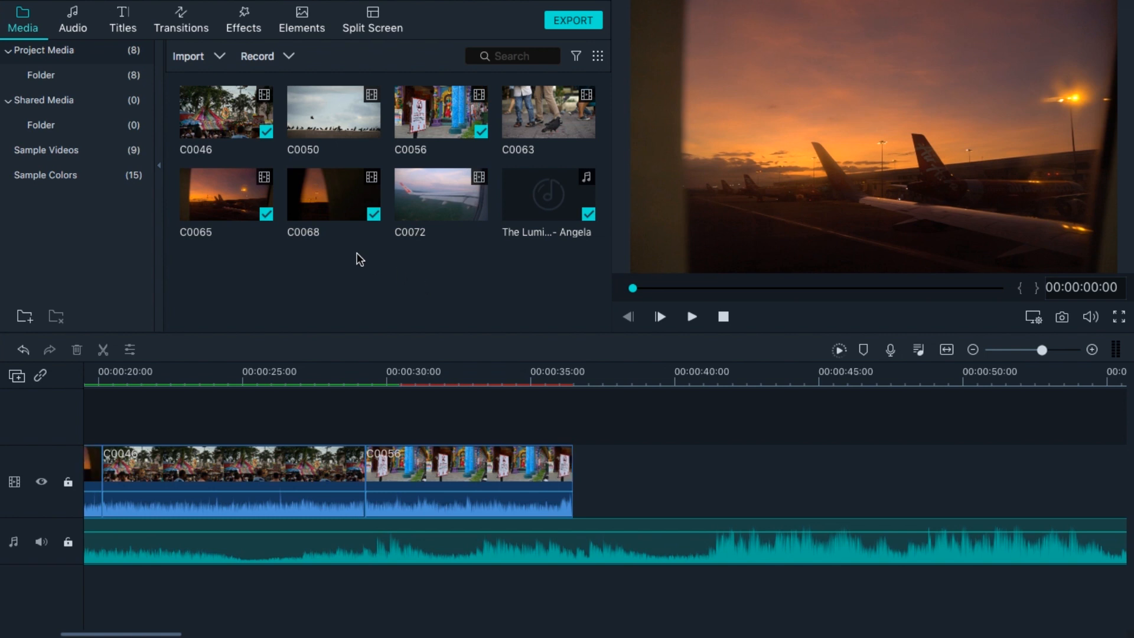
Append clips C0050 and C0063 to the end of the video track.
left_click_drag(342, 117, 726, 487)
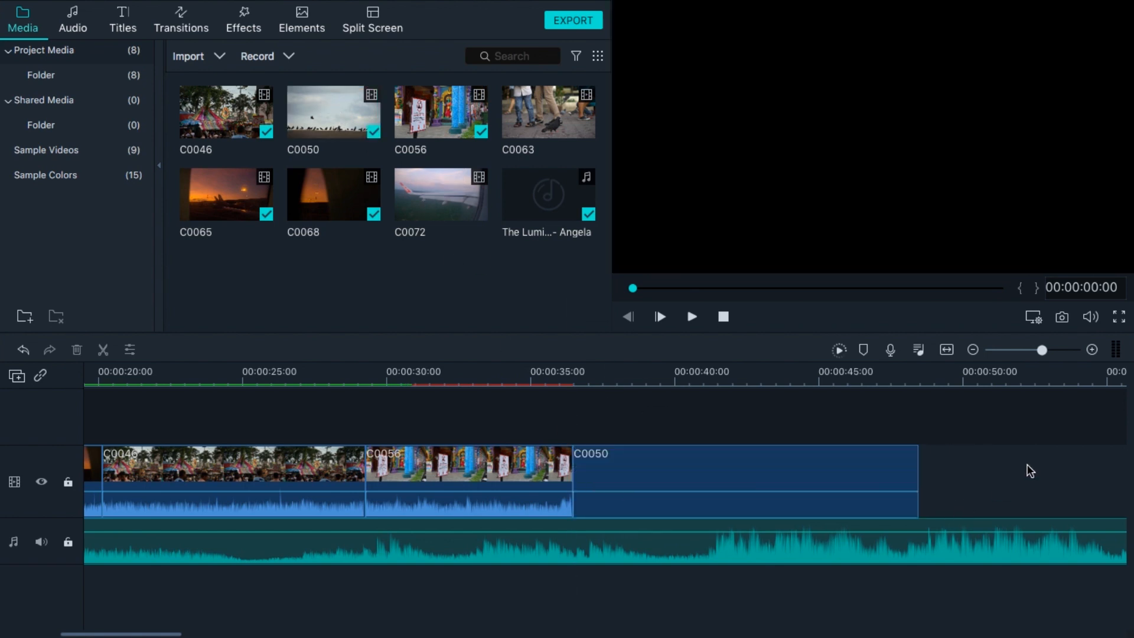
scroll(1026, 464, "right", 4)
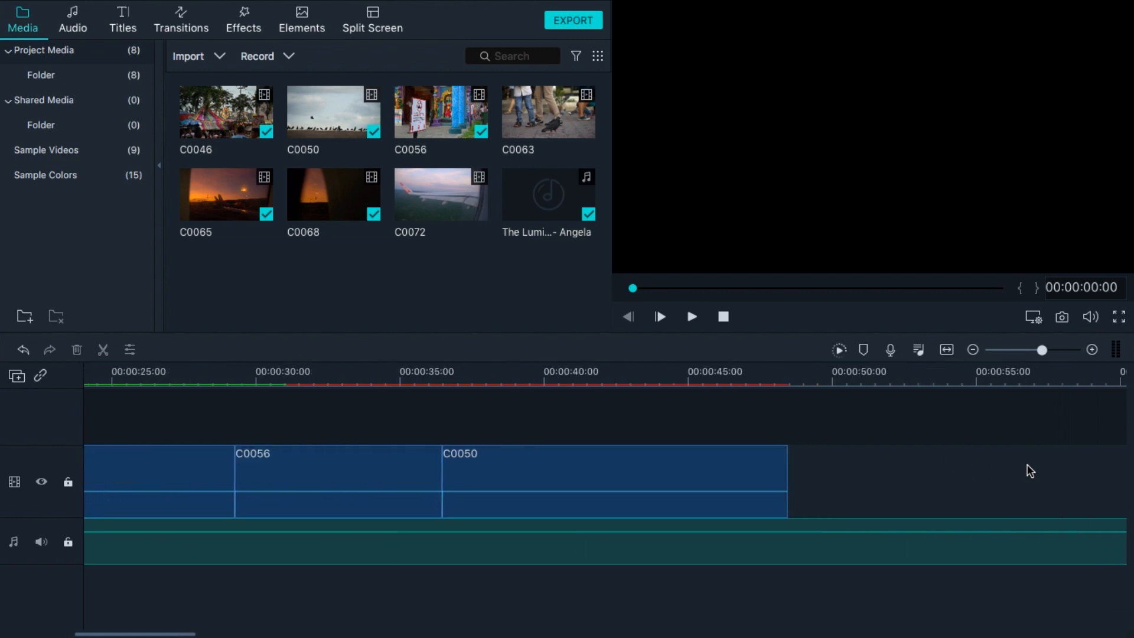
scroll(1026, 464, "right", 1)
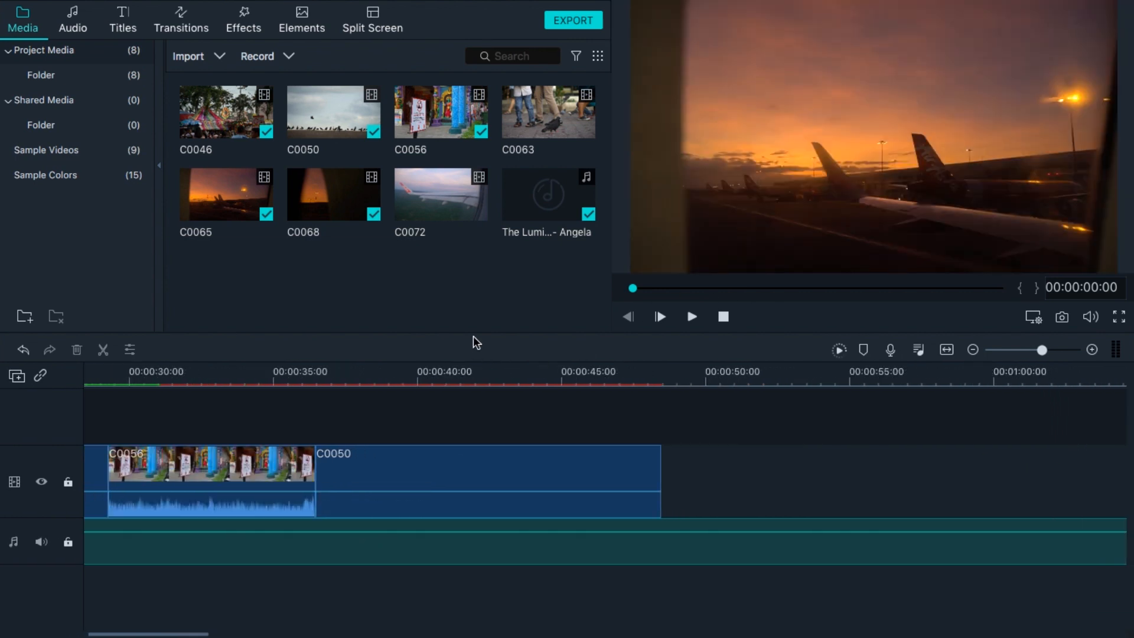
left_click_drag(525, 122, 668, 496)
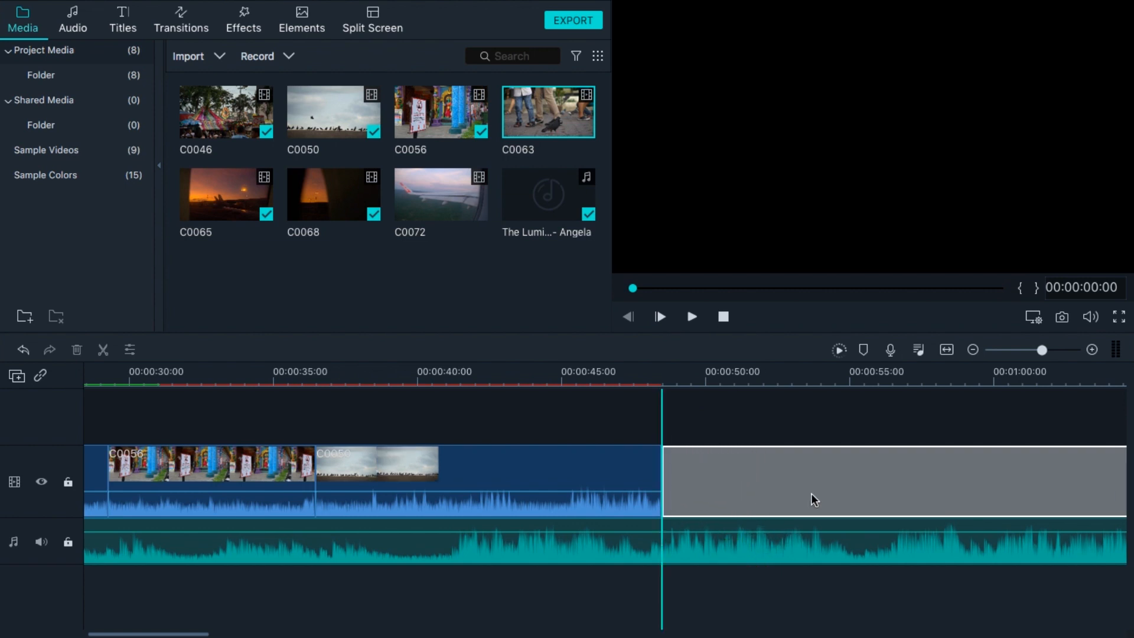
Append clip C0072 as the last clip on the video track.
scroll(811, 493, "right", 8)
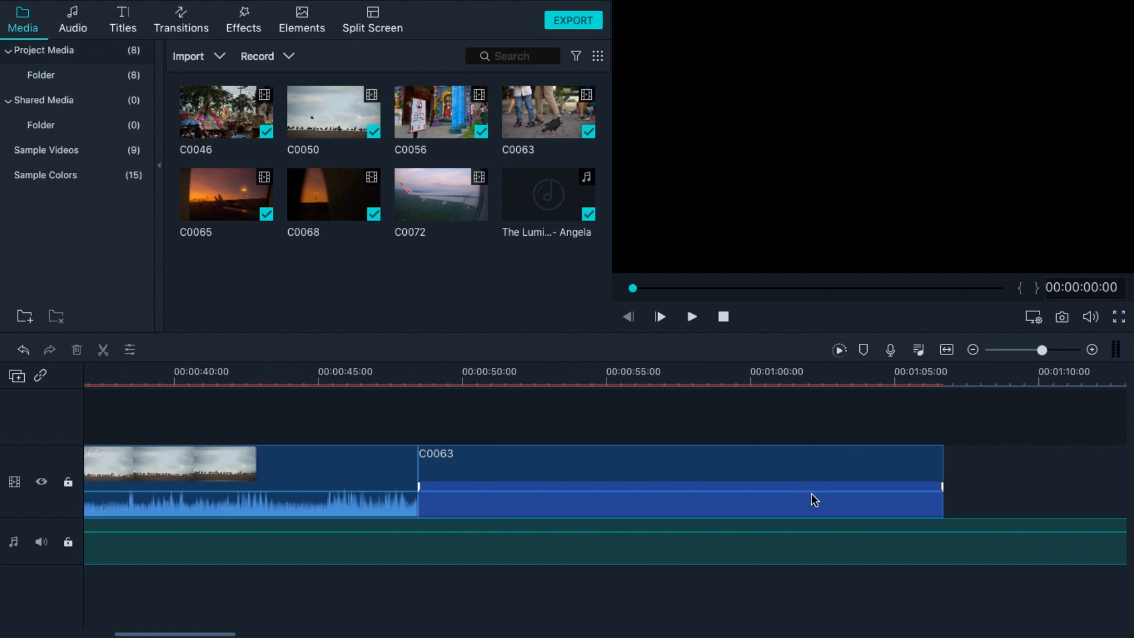
scroll(810, 500, "right", 6)
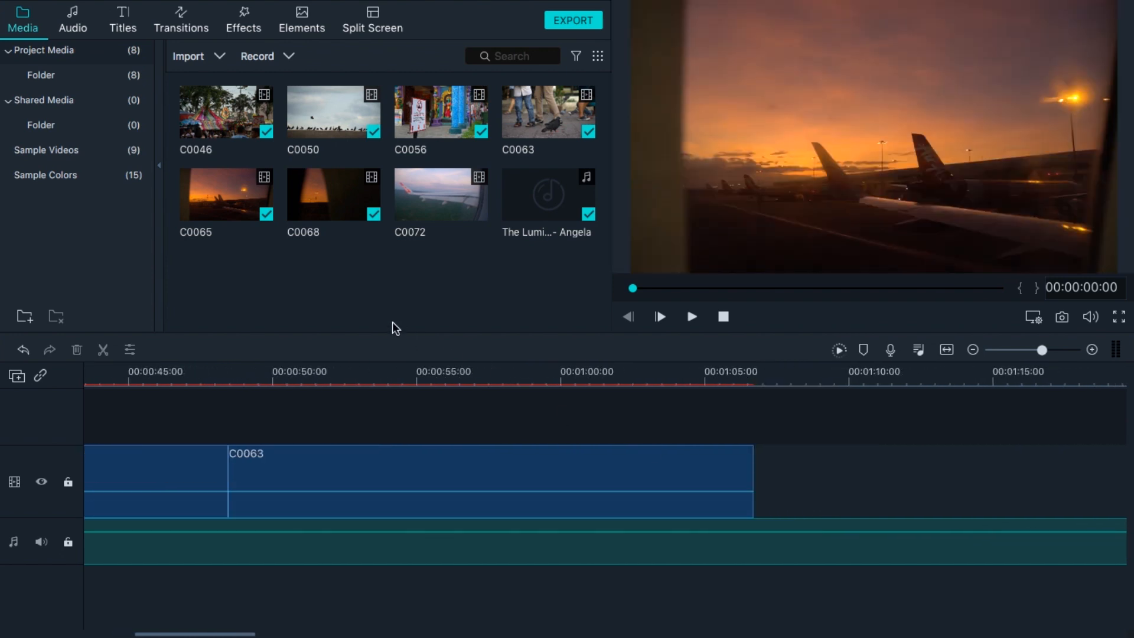
left_click(451, 179)
left_click_drag(444, 207, 757, 500)
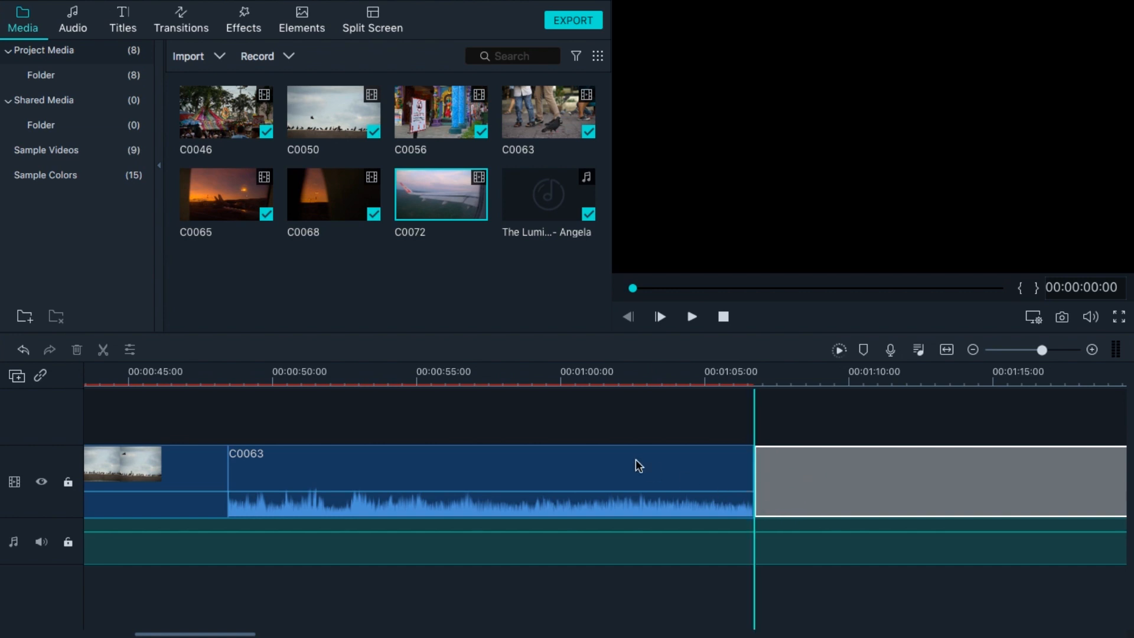
scroll(635, 459, "left", 10)
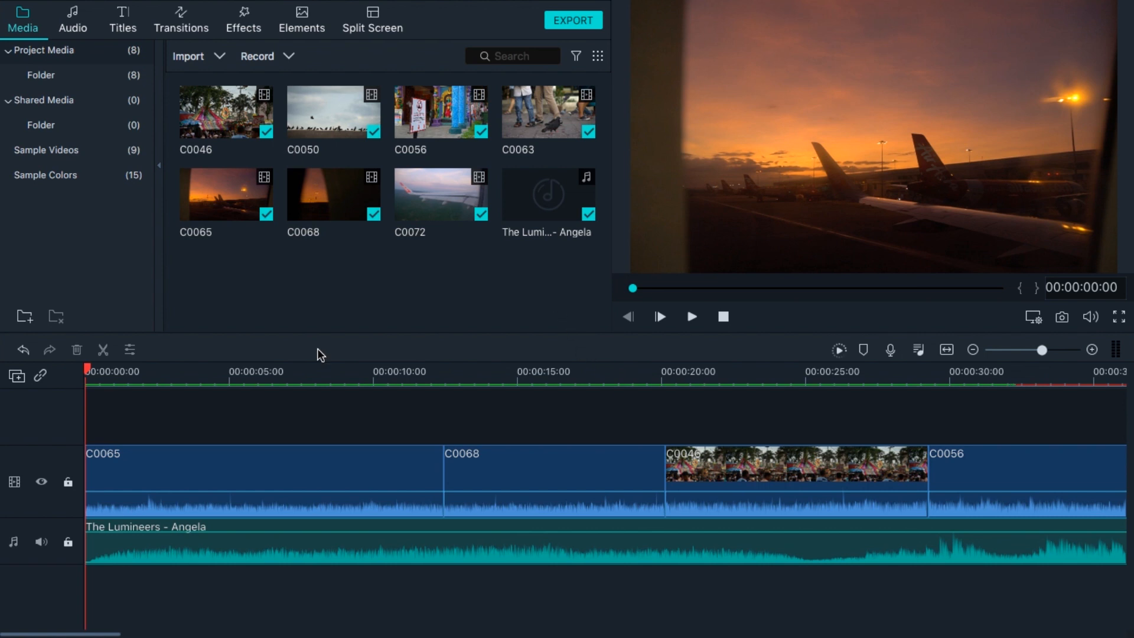
Select the first clip C0065 and play the timeline preview.
left_click(271, 470)
key("space")
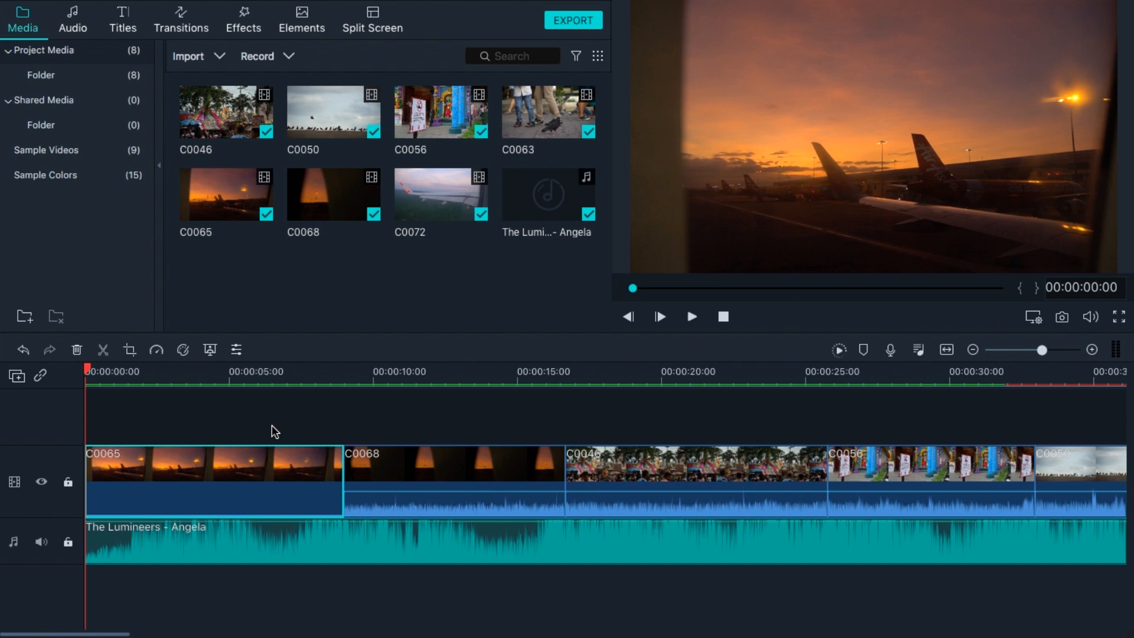
key("space")
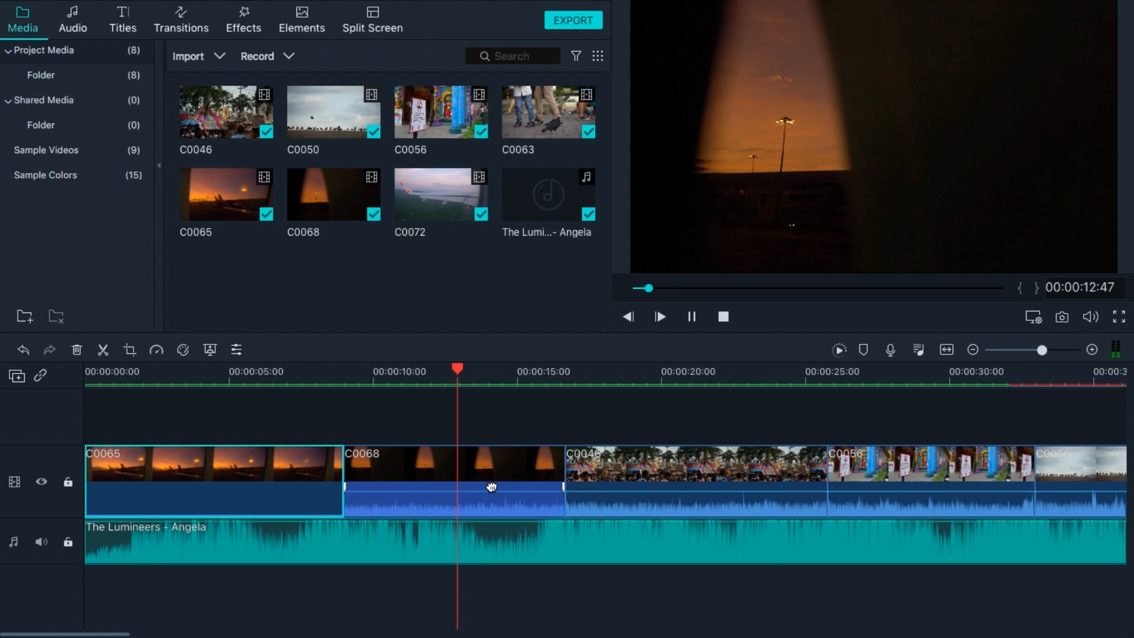
Mute the original audio of the video clips from C0068 onward so only the song is heard.
left_click_drag(499, 491, 501, 521)
left_click_drag(679, 494, 679, 559)
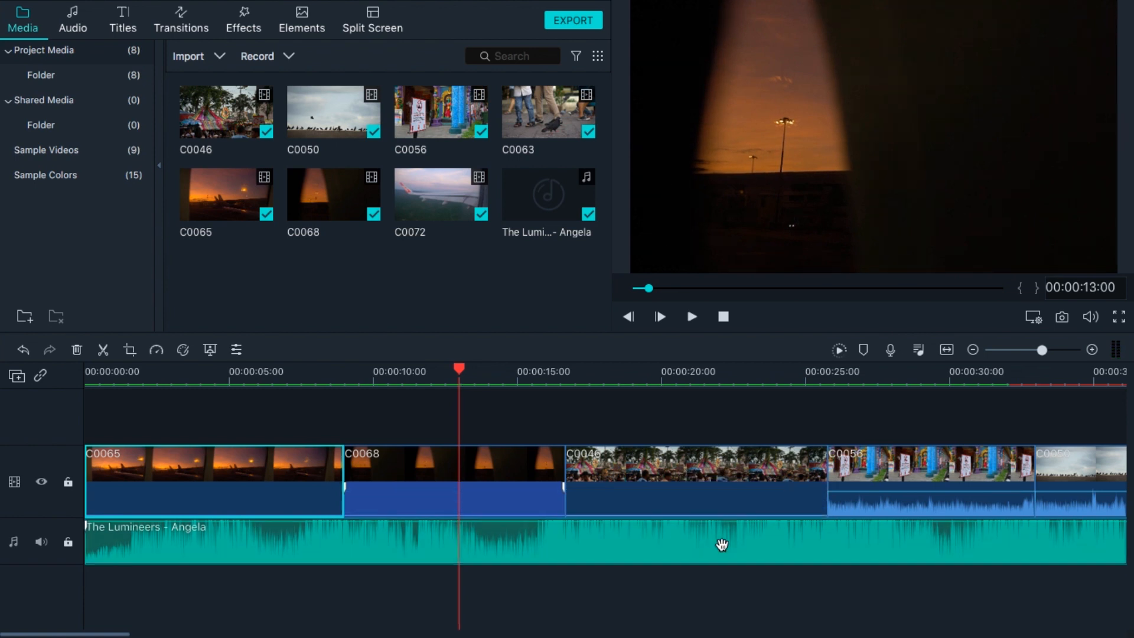
left_click_drag(896, 491, 896, 534)
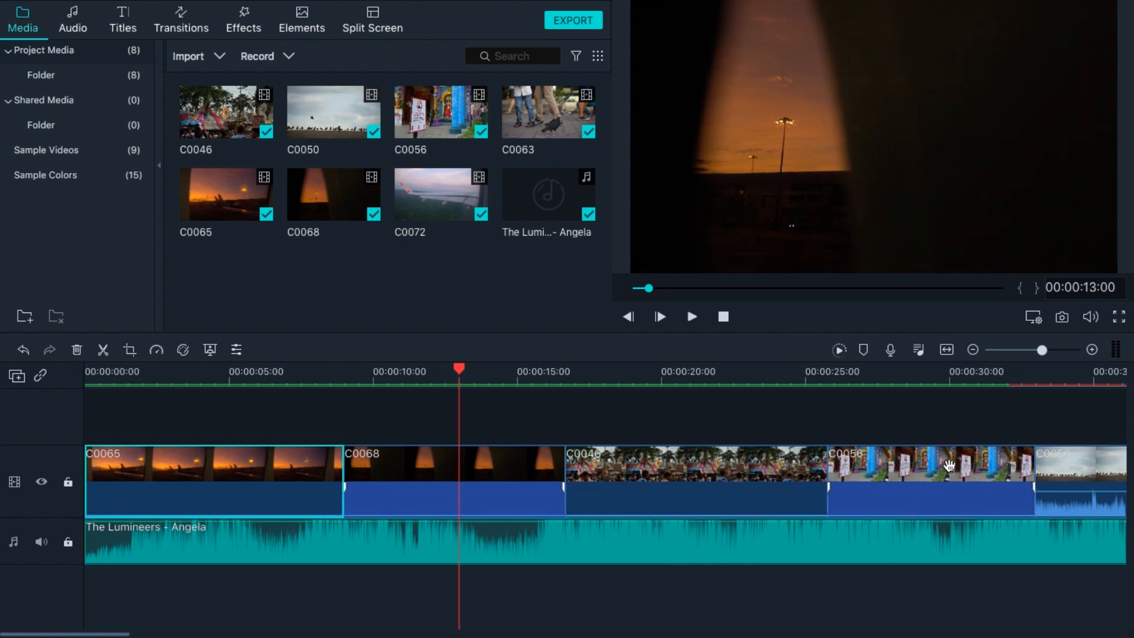
scroll(948, 465, "right", 10)
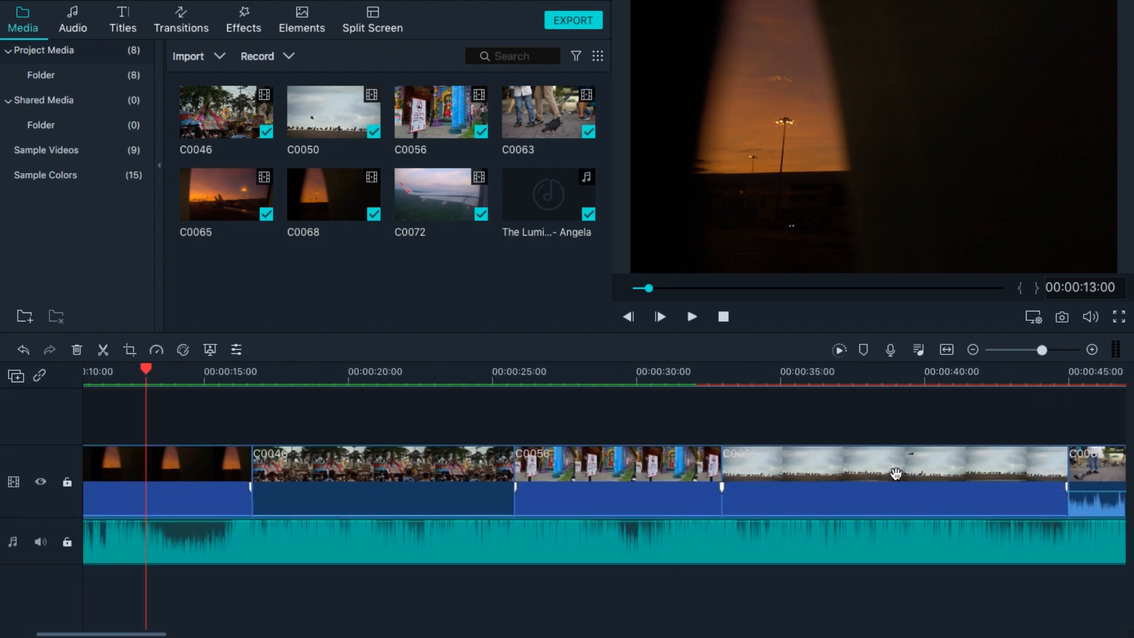
scroll(897, 480, "right", 15)
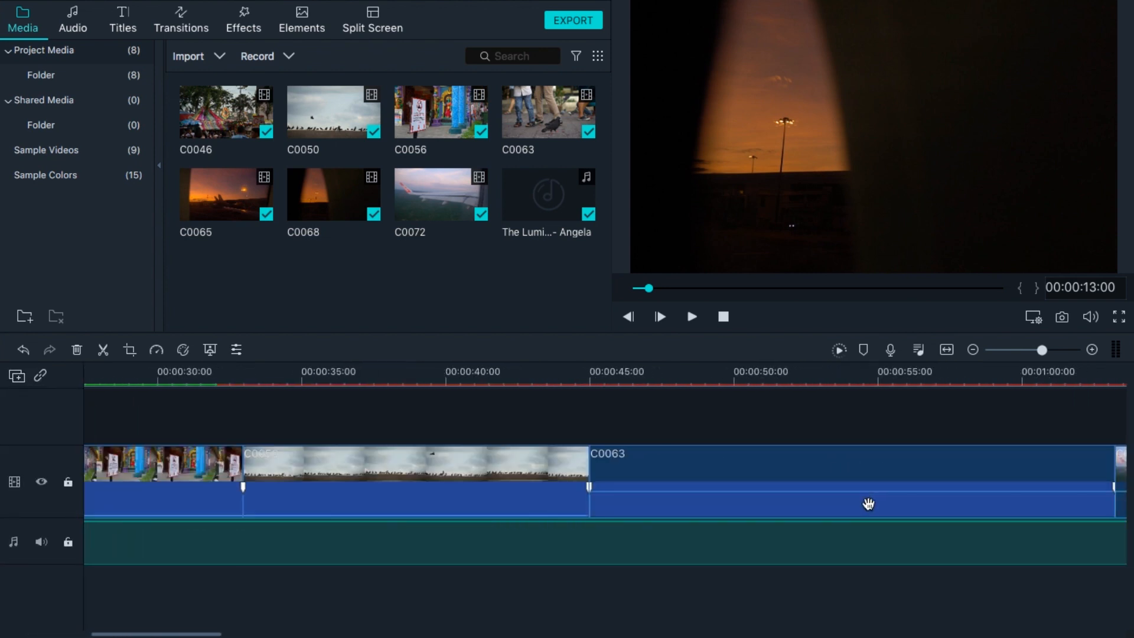
scroll(931, 504, "right", 15)
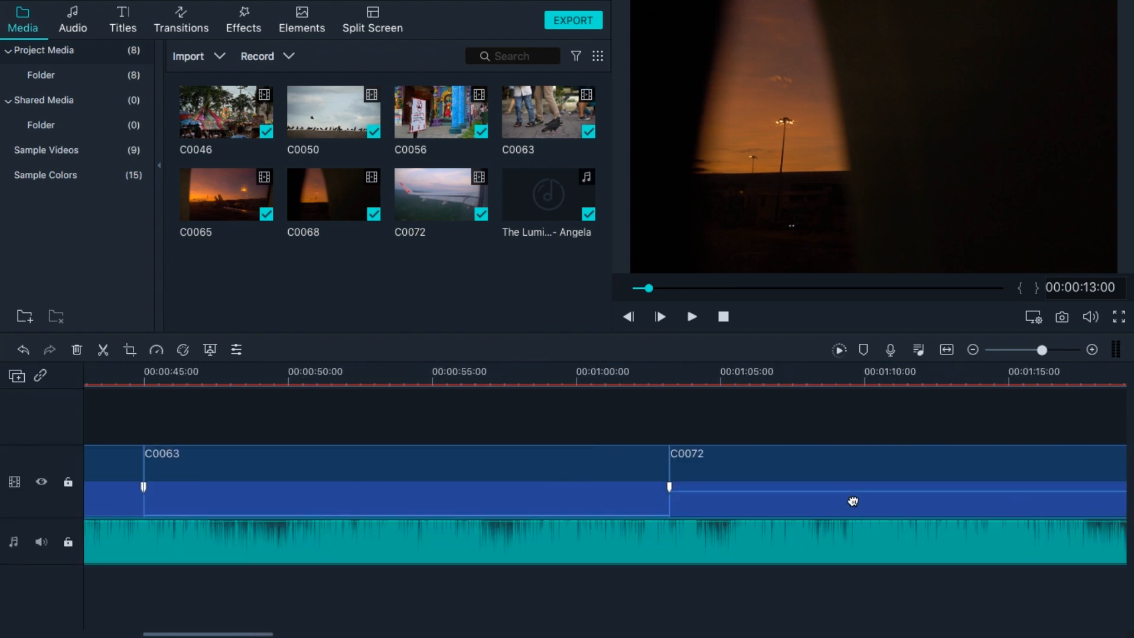
Play back the start of the edited timeline to check the clips against the song.
scroll(676, 517, "left", 13)
scroll(675, 519, "left", 14)
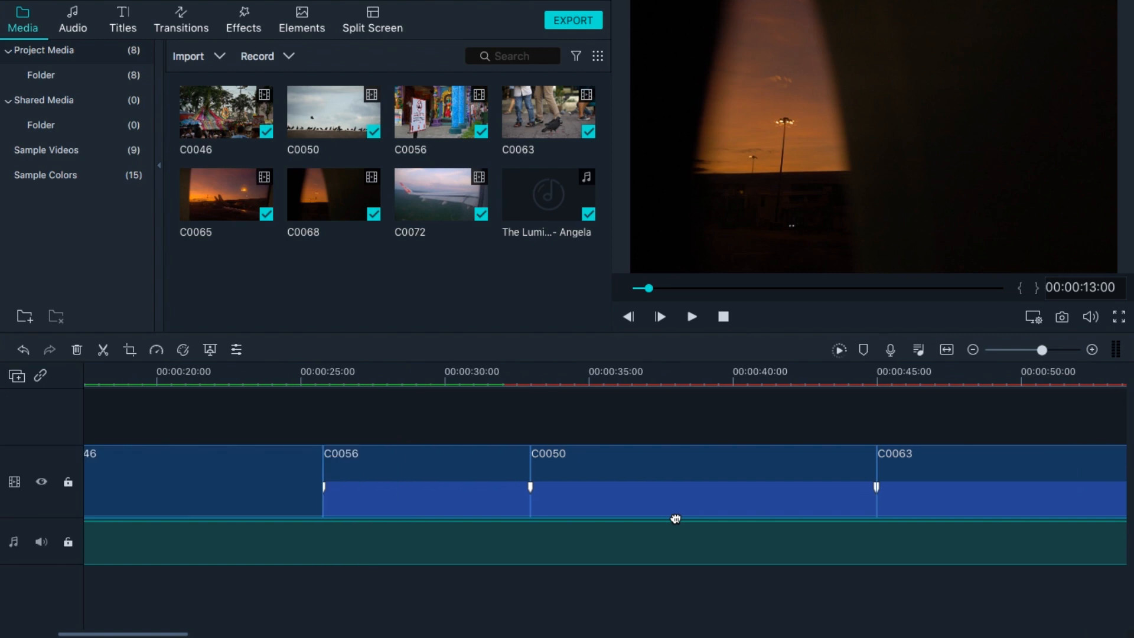
scroll(553, 518, "left", 12)
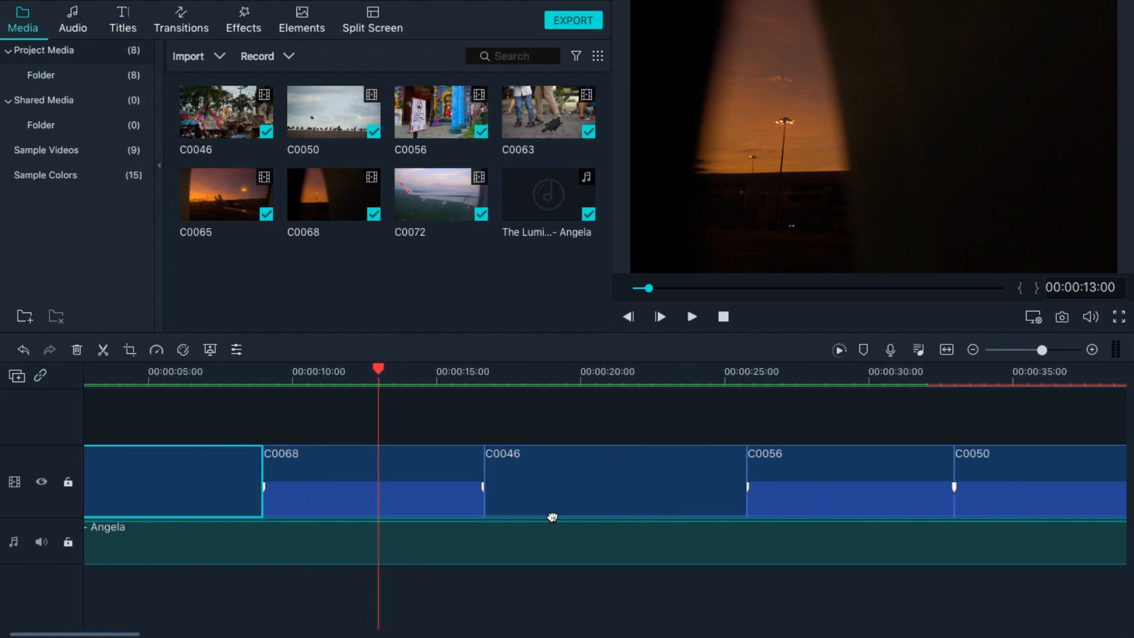
key("space")
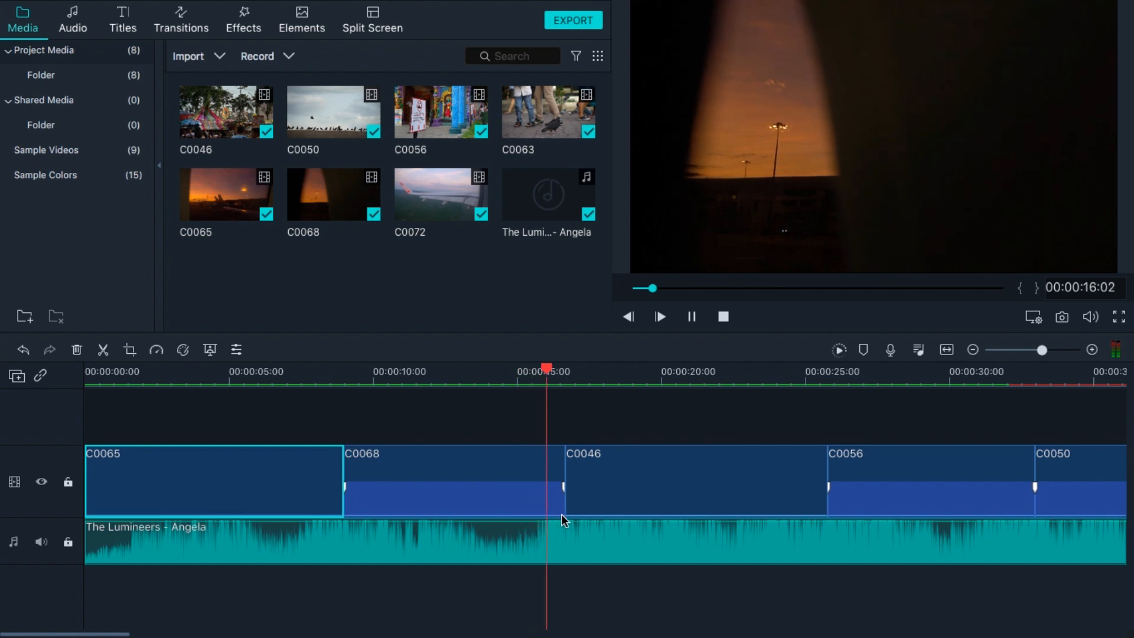
key("space")
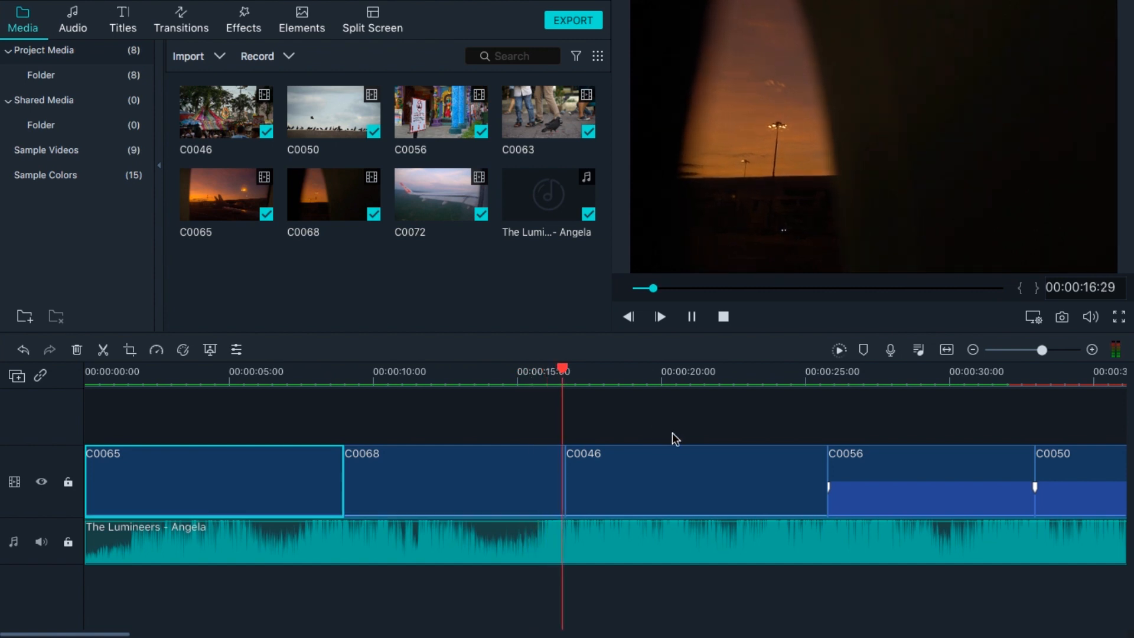
left_click(509, 372)
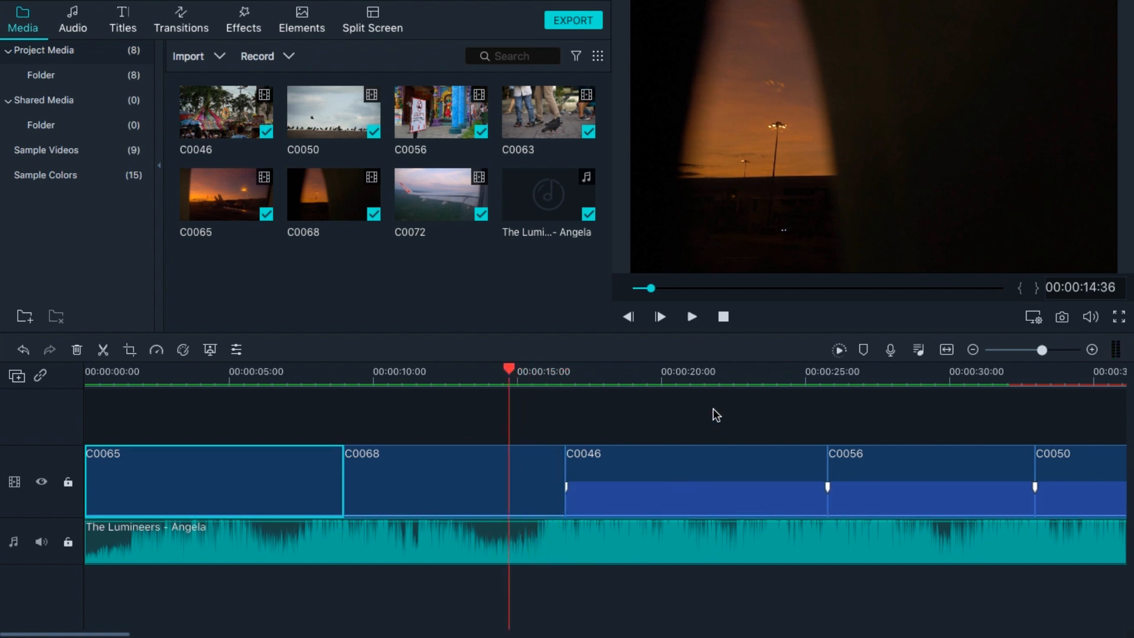
Play the timeline, then trim the end of clip C0068 back to the playhead so C0046 follows it directly.
key("space")
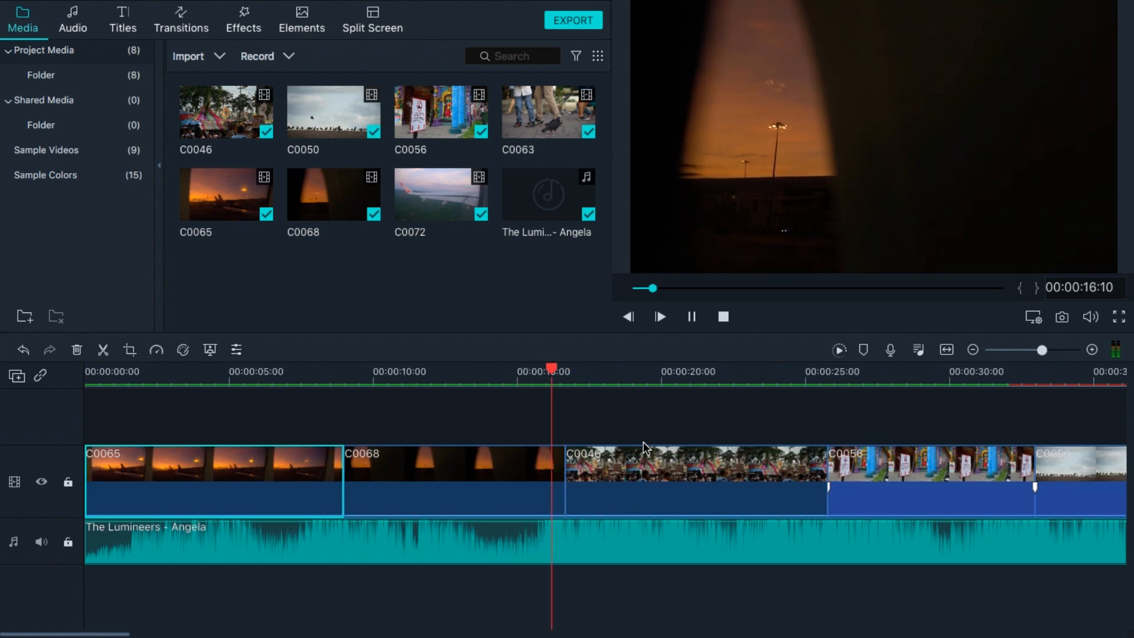
left_click(562, 464)
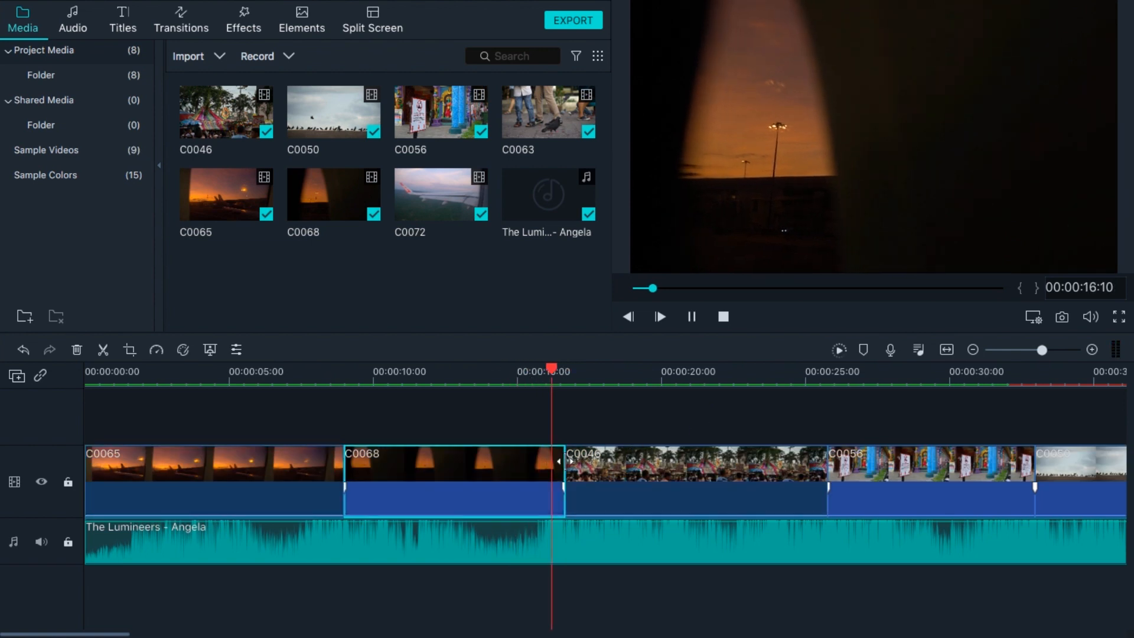
left_click(567, 465)
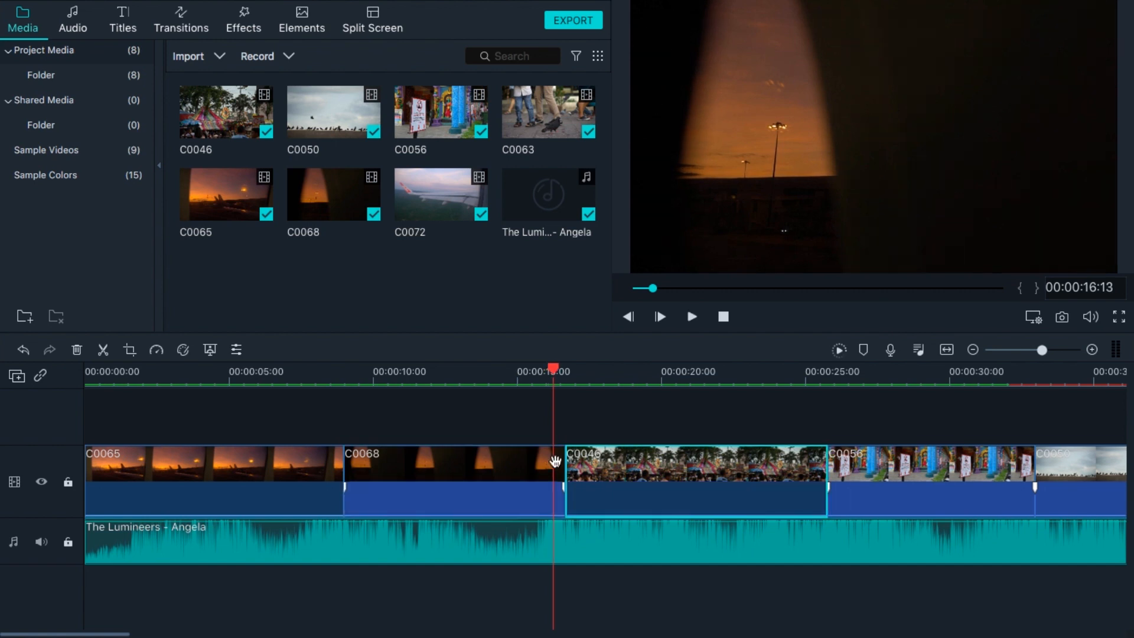
left_click_drag(559, 462, 552, 464)
right_click(692, 436)
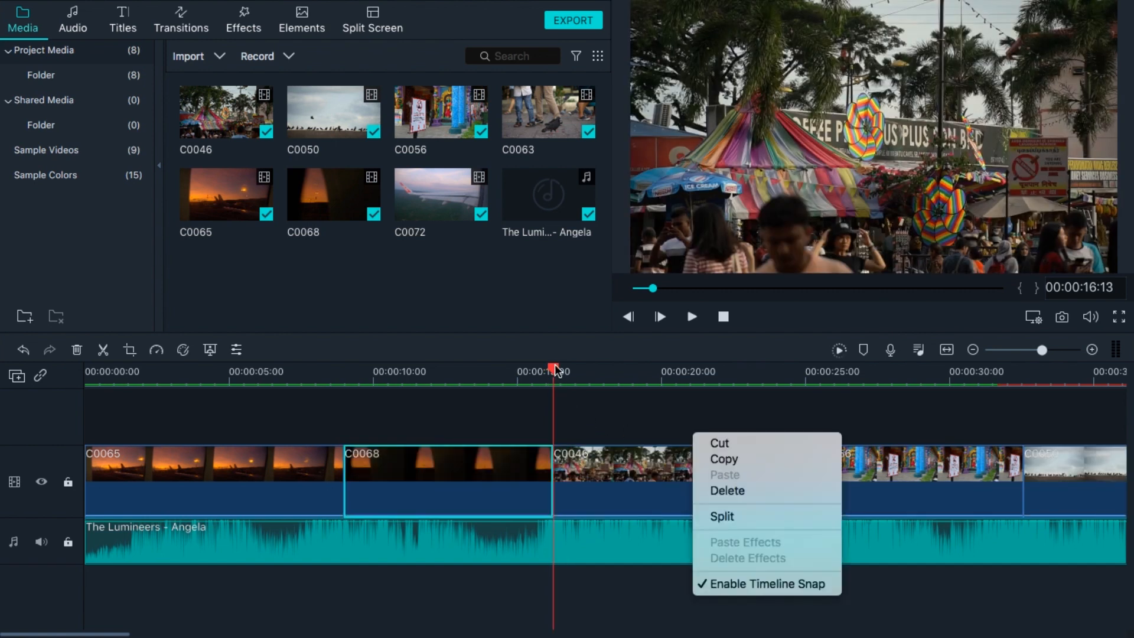
key("Escape")
Play back the cut between C0068 and C0046 to check the trimmed transition.
left_click_drag(552, 369, 524, 370)
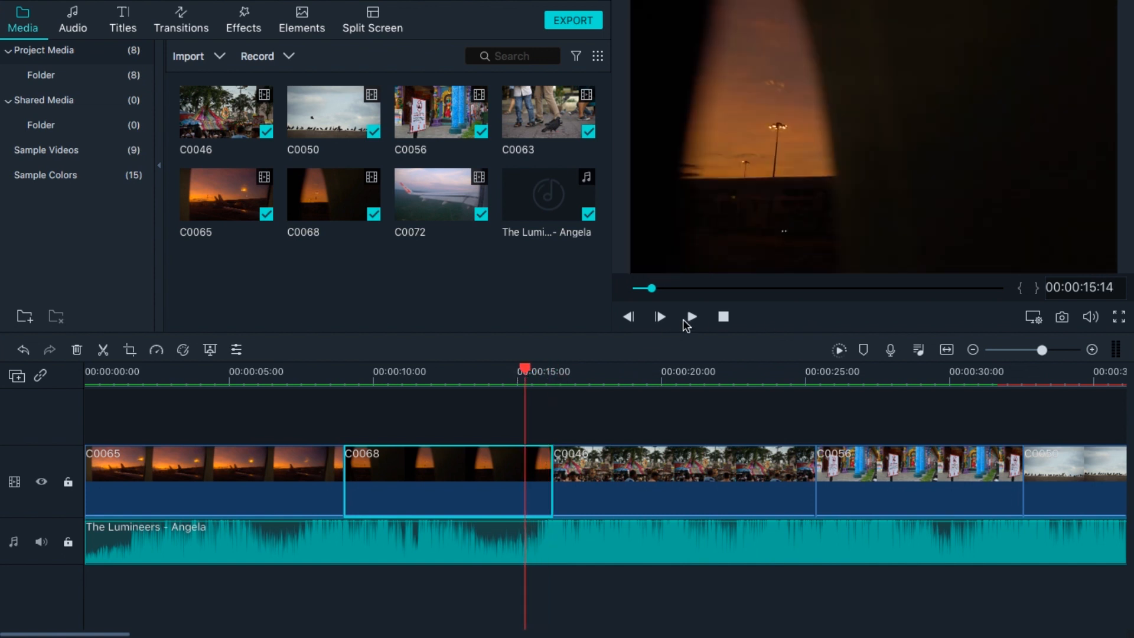
left_click(692, 318)
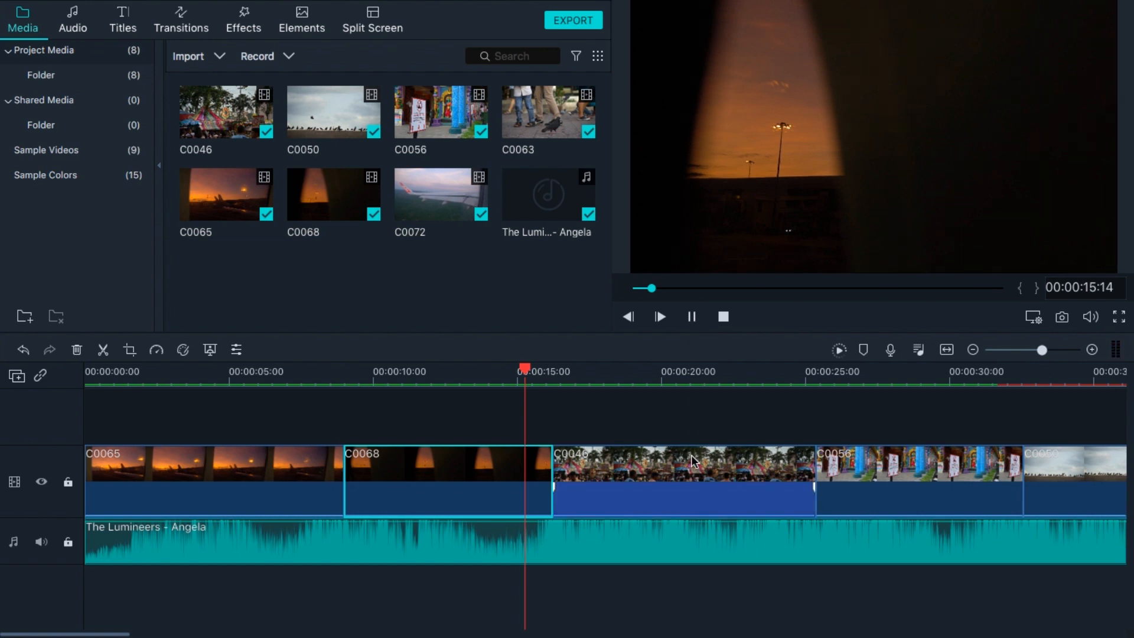
left_click_drag(524, 372, 231, 385)
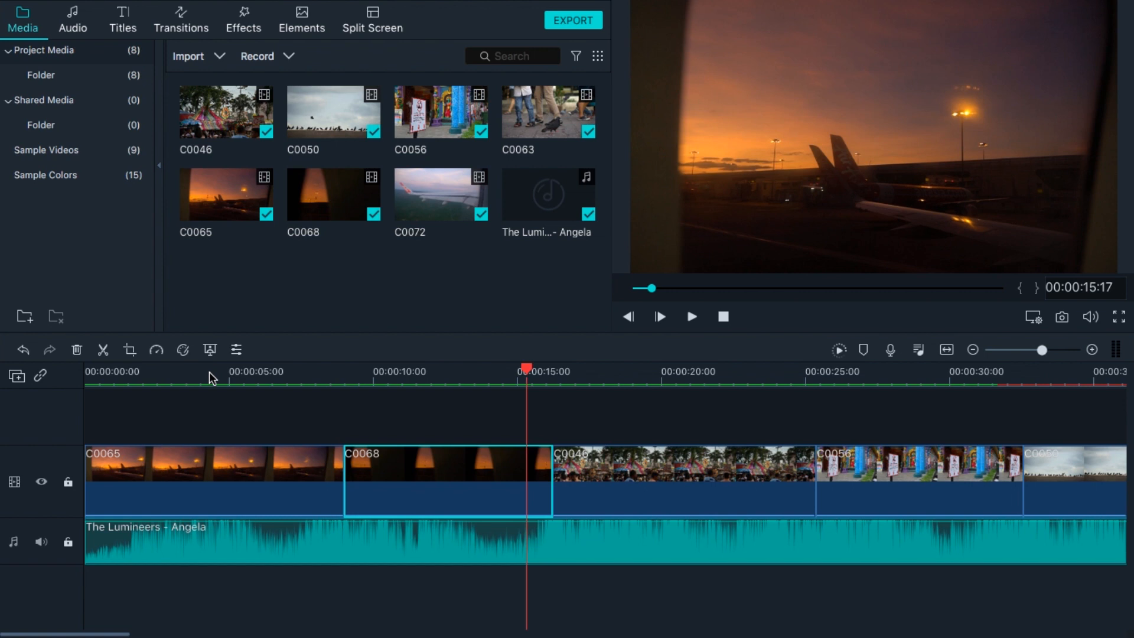
Open Advanced Color Correction for clip C0068 and browse the available color presets.
left_click(200, 373)
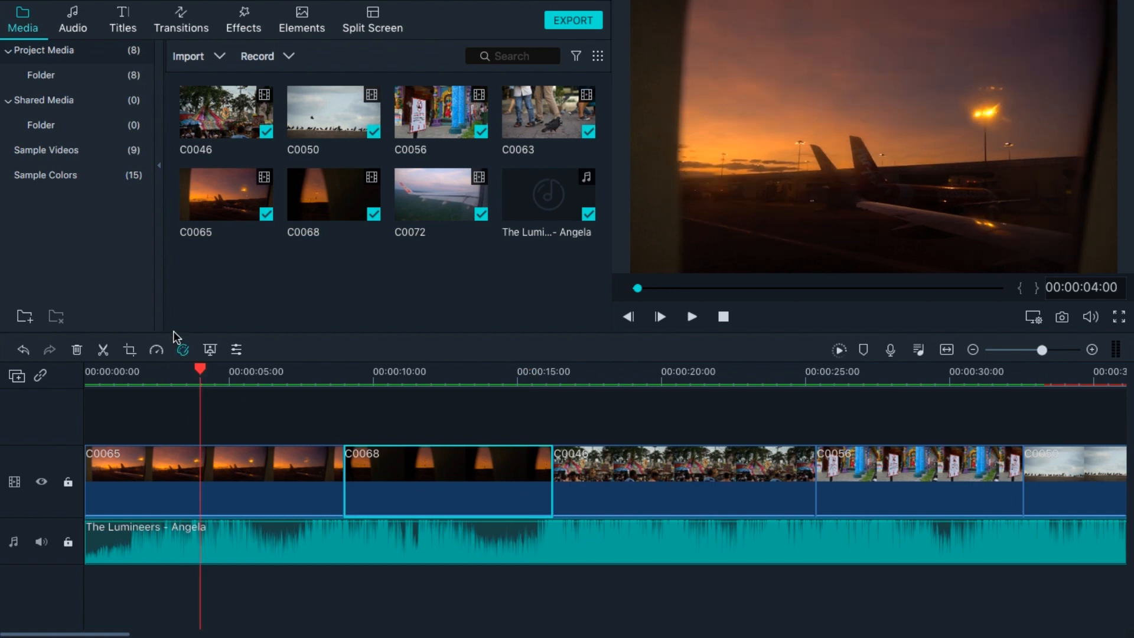
left_click(182, 349)
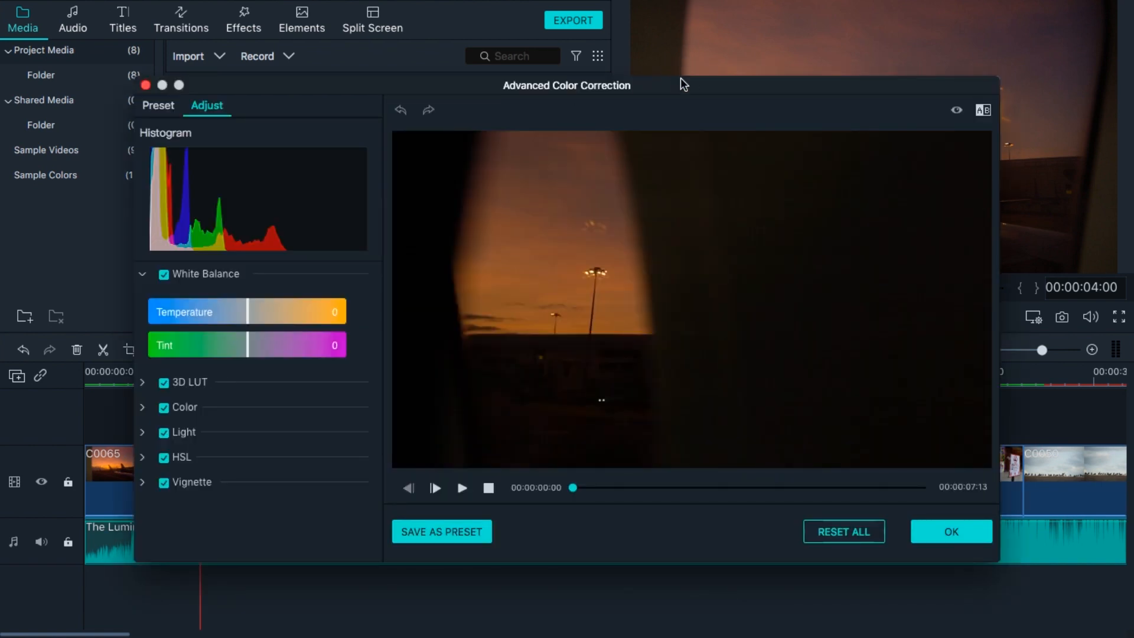
left_click(168, 106)
scroll(286, 239, "down", 3)
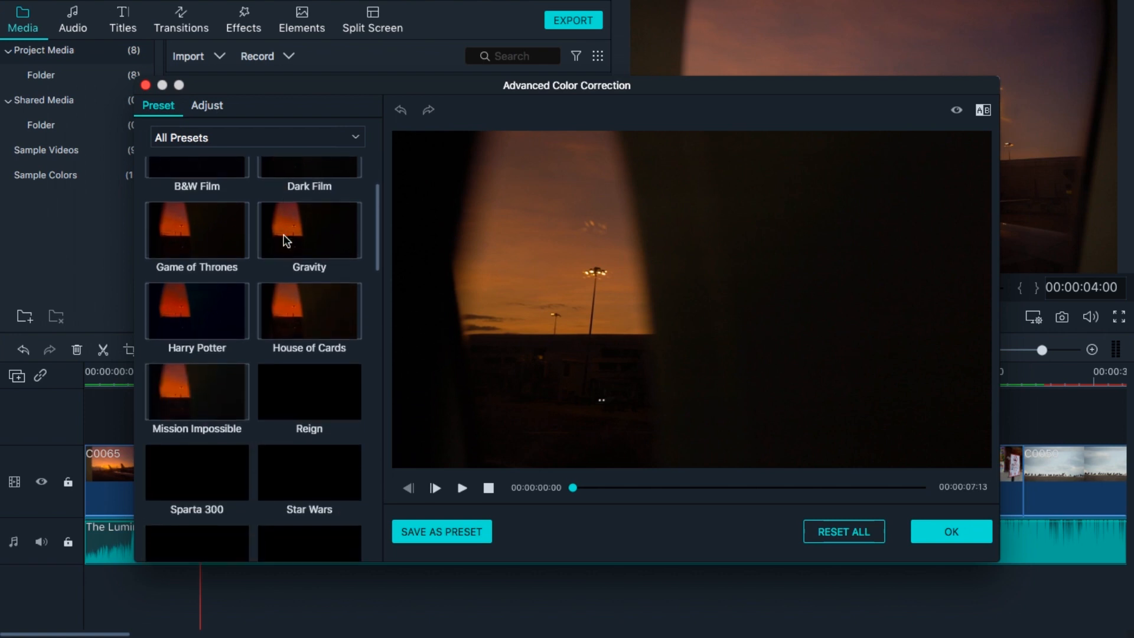
scroll(283, 237, "down", 2)
scroll(280, 234, "down", 3)
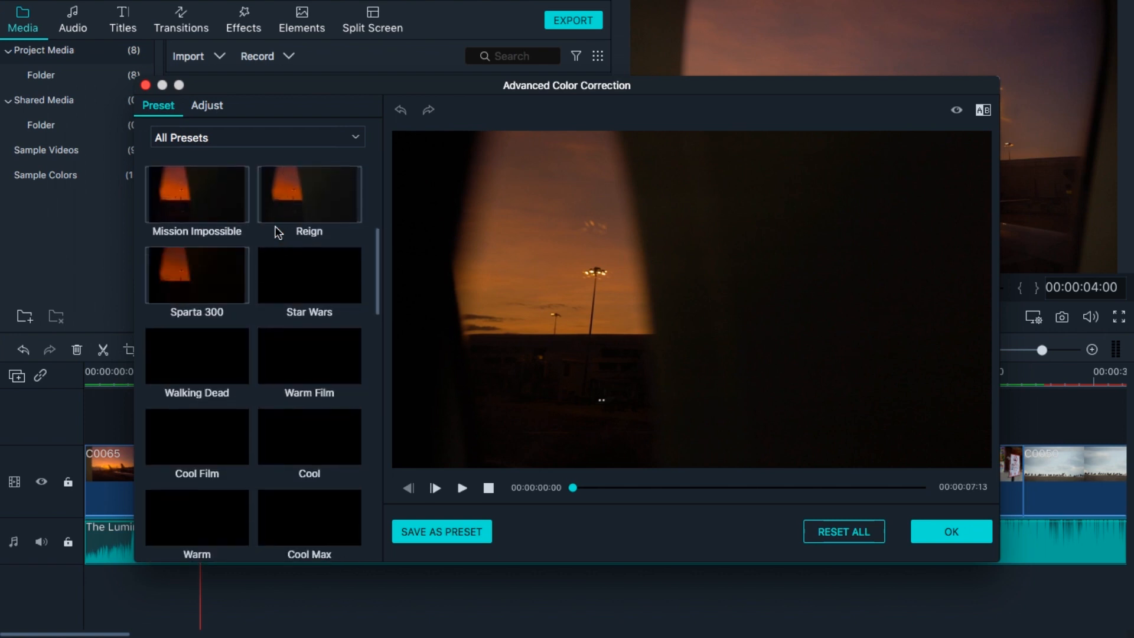
left_click(205, 106)
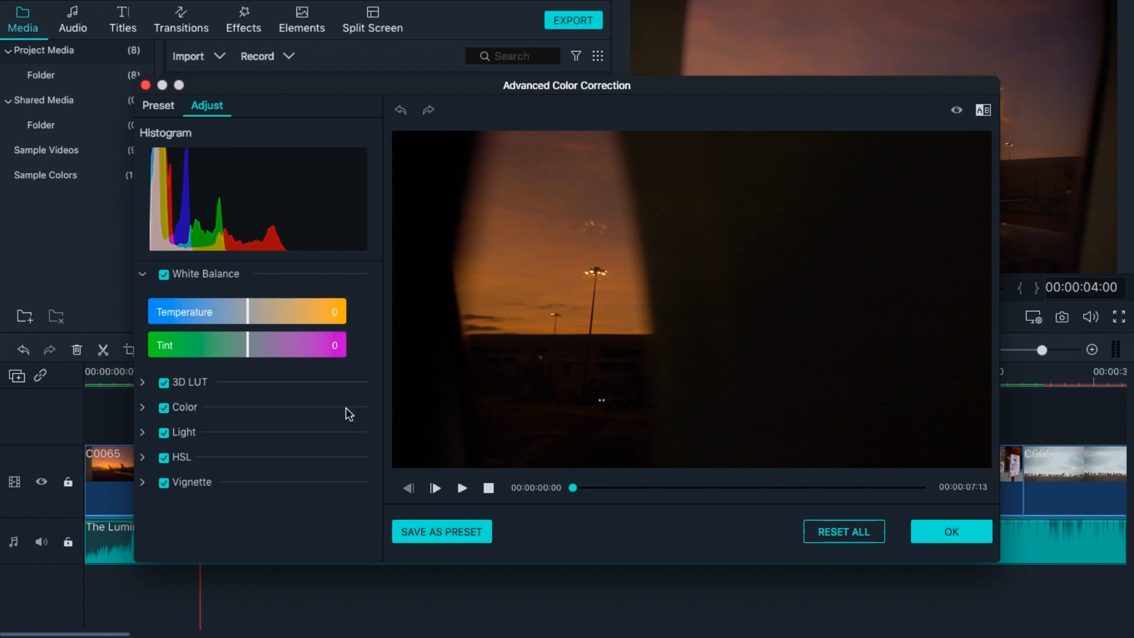
Apply the Harry Potter 3D LUT to the clip.
left_click(143, 383)
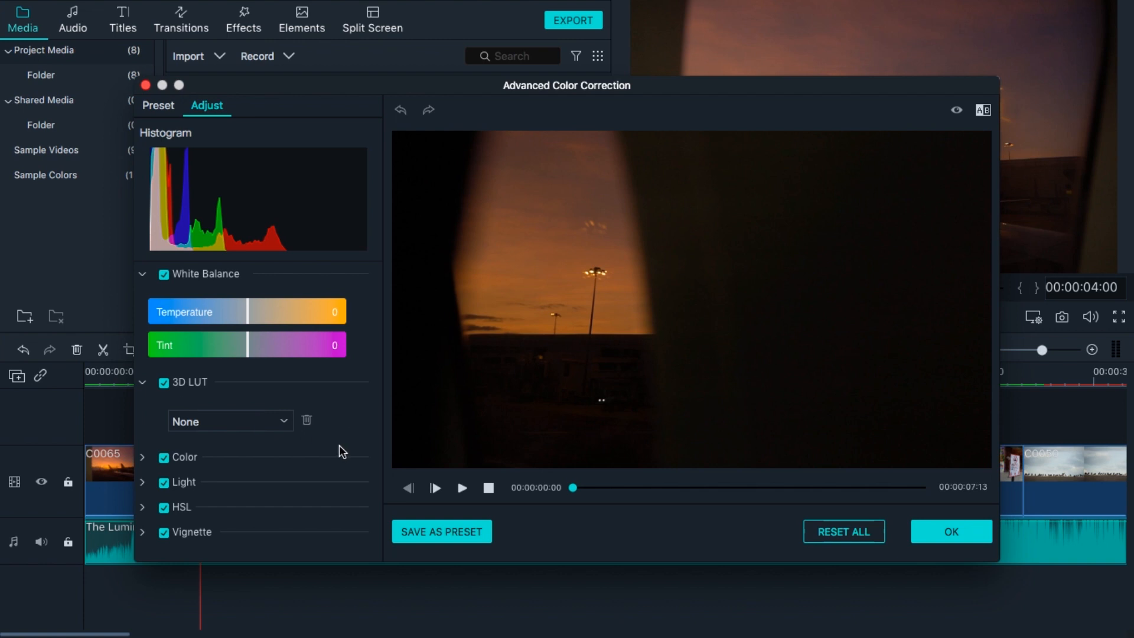
left_click(255, 422)
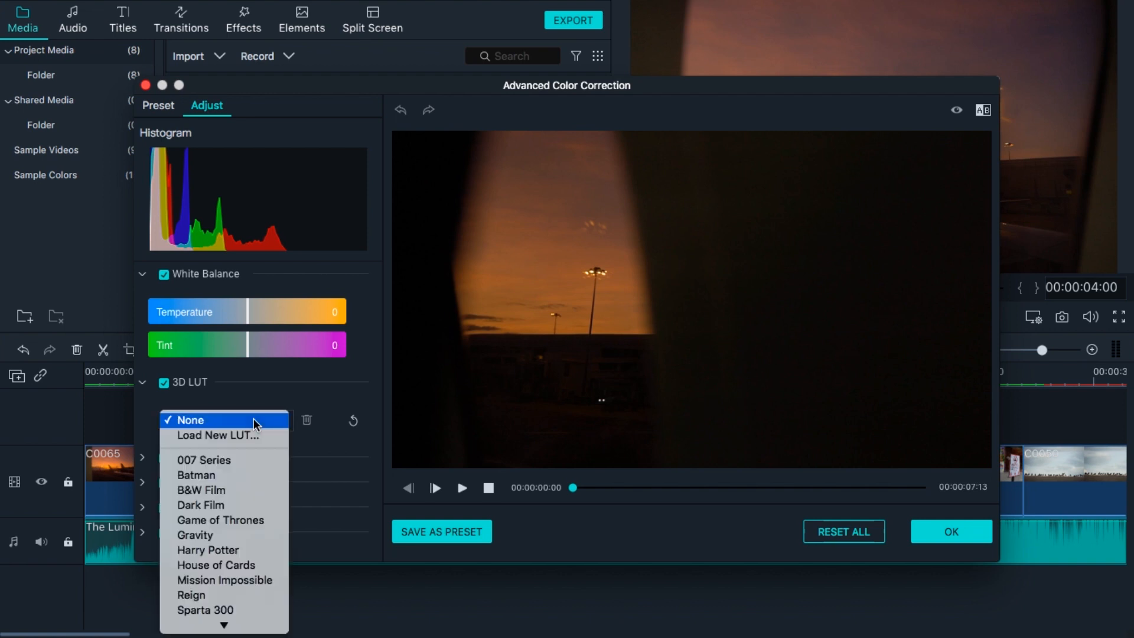
scroll(241, 501, "down", 2)
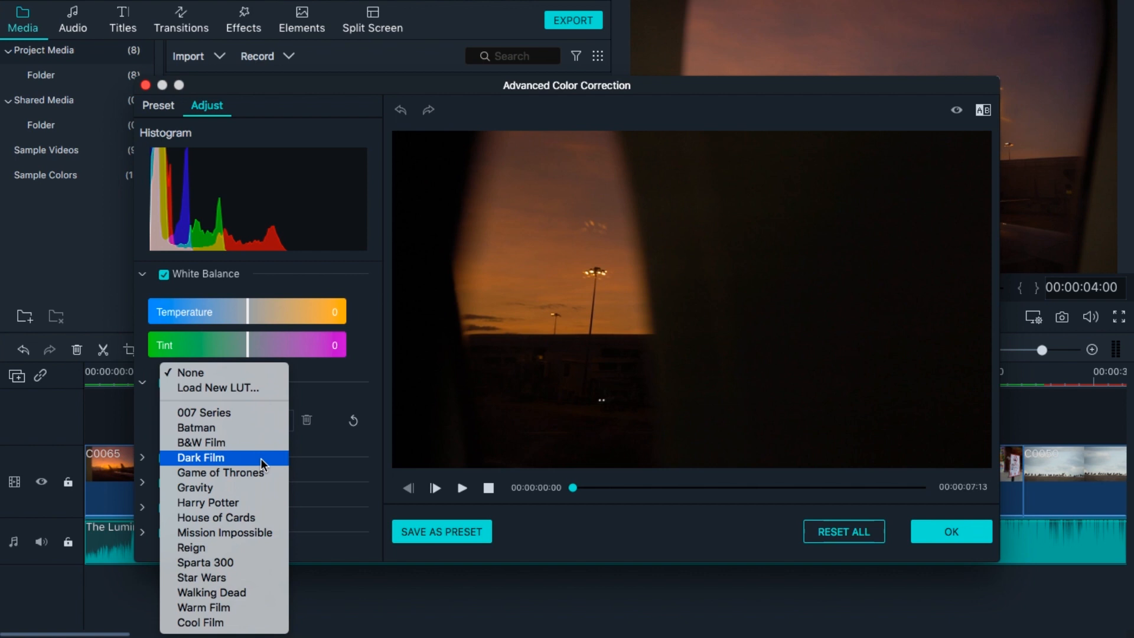
left_click(252, 500)
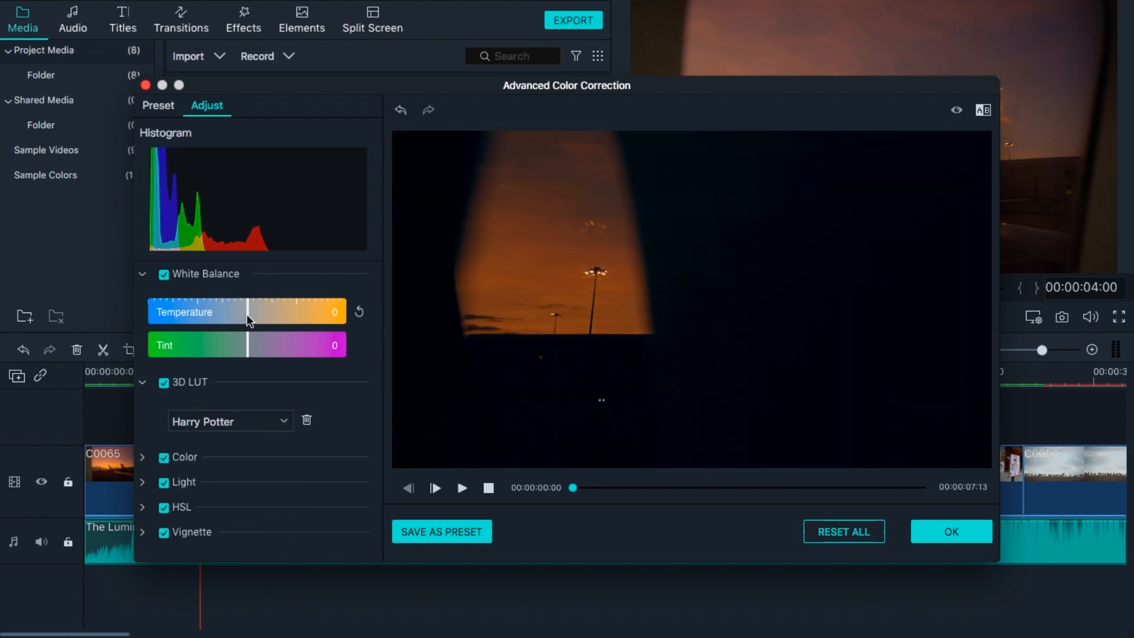
Set the white balance temperature to 8 and the tint to 16.
left_click_drag(249, 318, 265, 319)
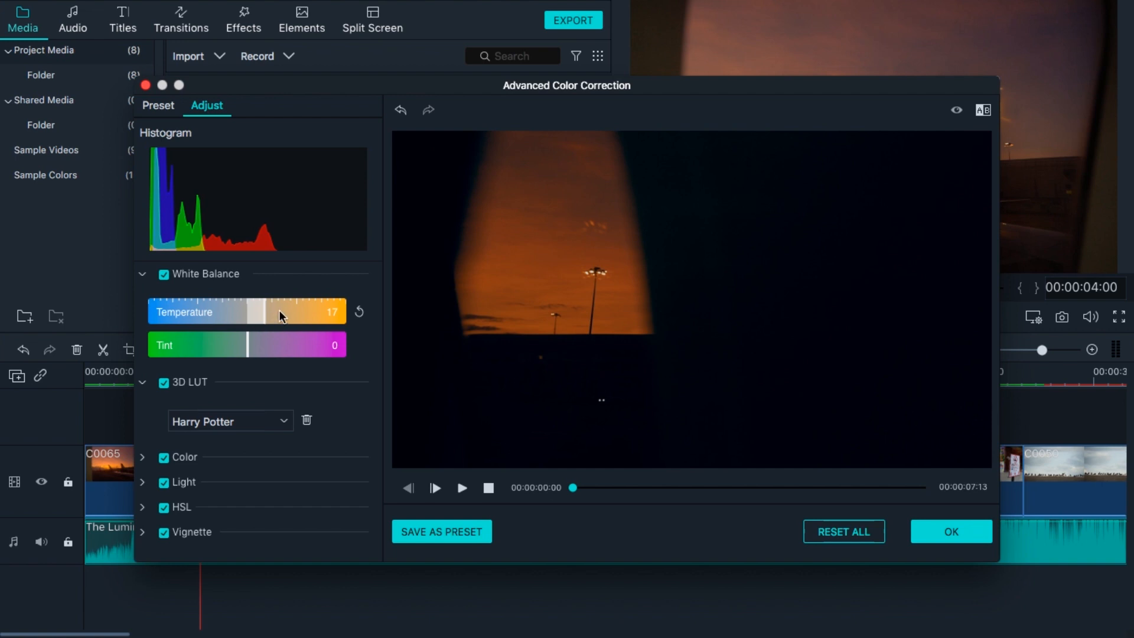
scroll(279, 310, "down", 9)
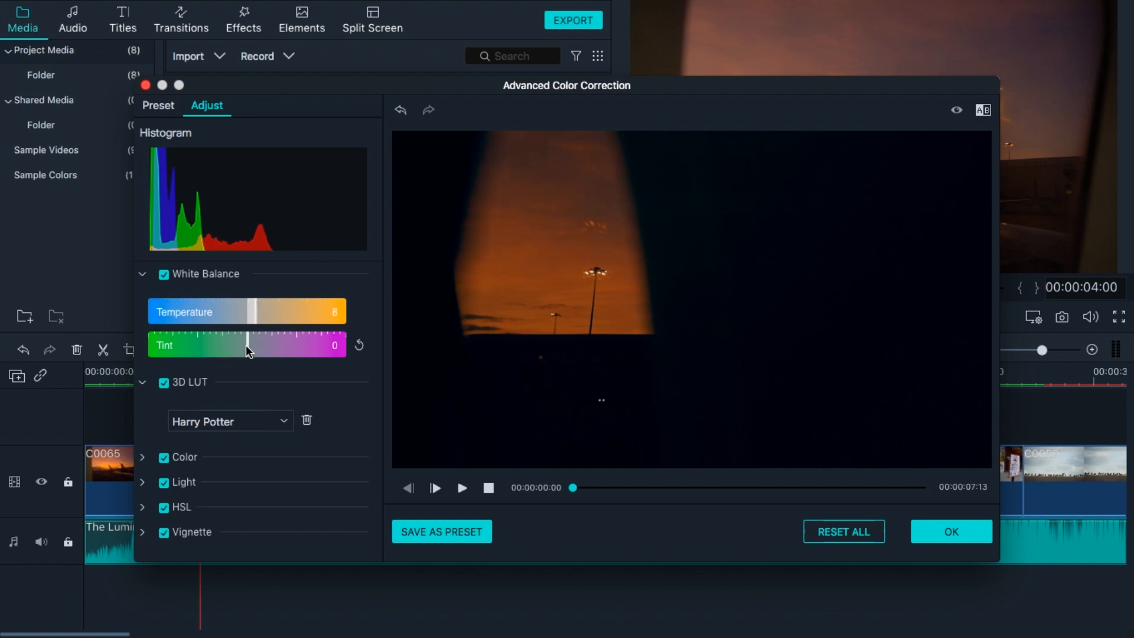
left_click_drag(246, 345, 264, 345)
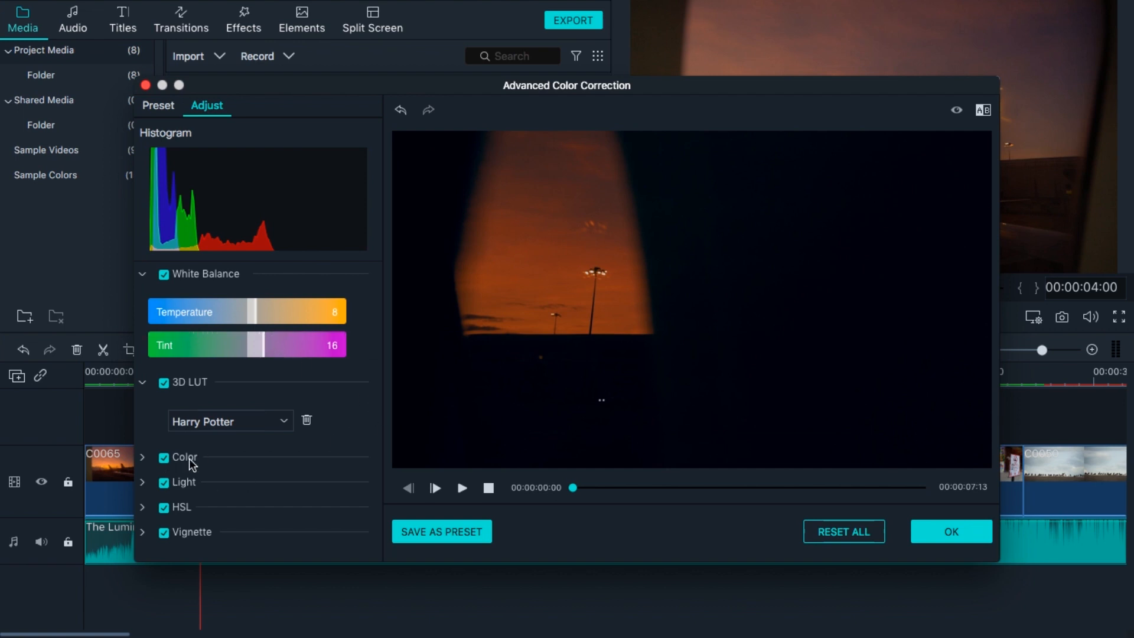
In the Color section, set contrast to -13, vibrance to 15 and brightness to 14.
left_click(143, 458)
left_click_drag(377, 363, 374, 495)
left_click_drag(247, 380, 228, 384)
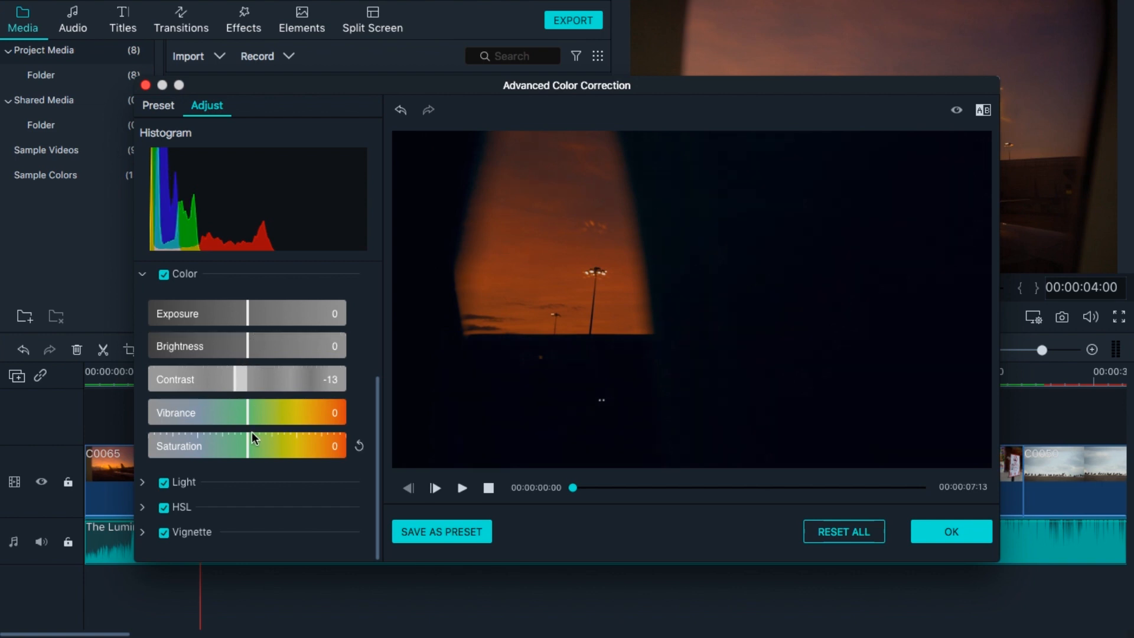
left_click_drag(247, 417, 262, 417)
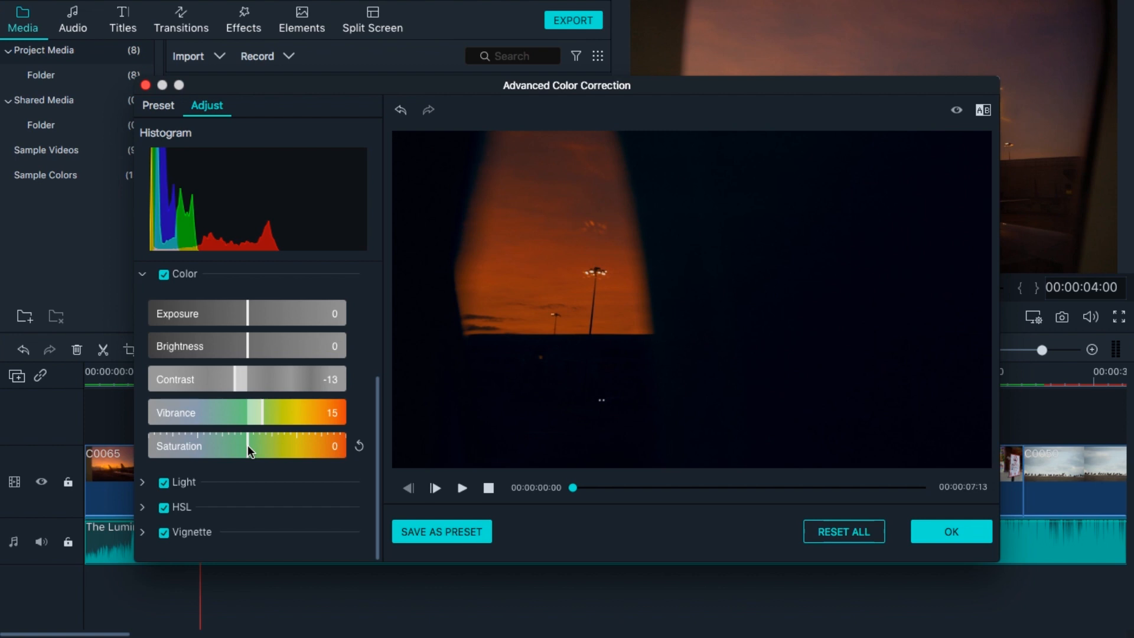
left_click_drag(247, 346, 266, 347)
left_click_drag(263, 343, 260, 344)
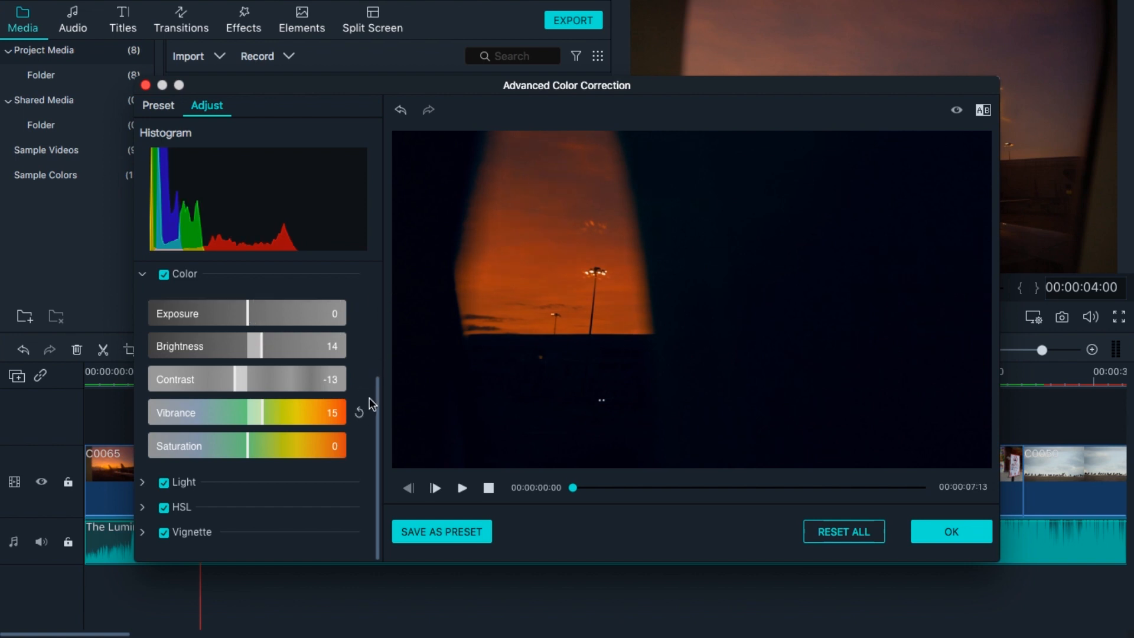
In the Light section, raise the whites to 10.
left_click(146, 484)
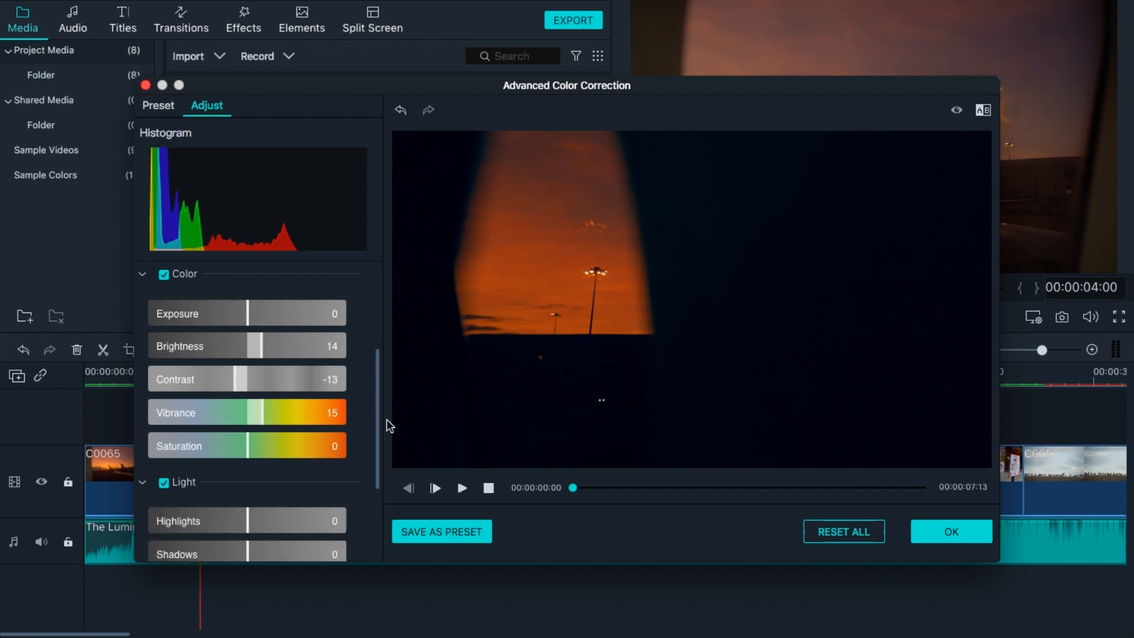
left_click_drag(373, 420, 371, 511)
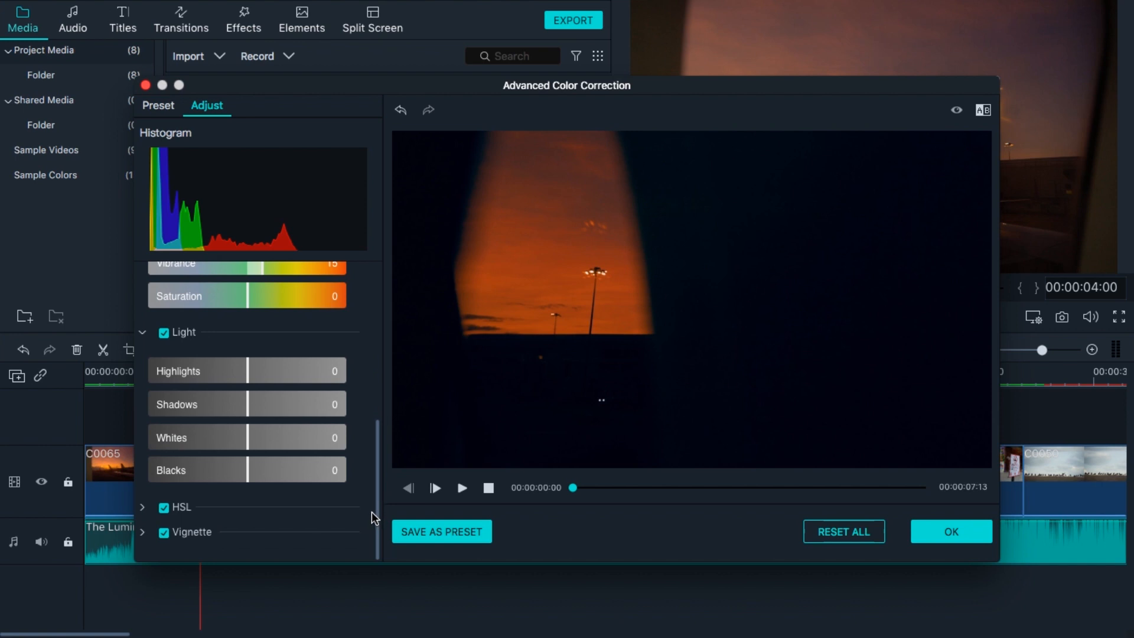
mouse_move(247, 438)
left_mouse_down()
mouse_move(271, 441)
mouse_move(256, 439)
left_mouse_up()
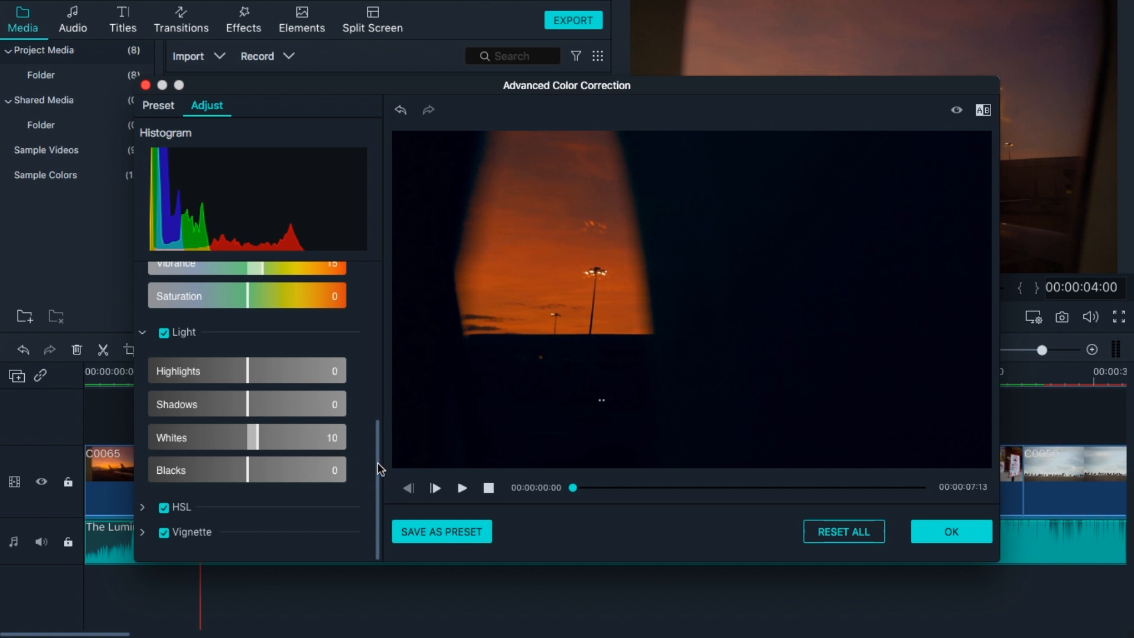
Open the HSL section and set the orange hue to 1.
left_click(143, 506)
scroll(229, 484, "down", 1)
left_click_drag(381, 415, 372, 486)
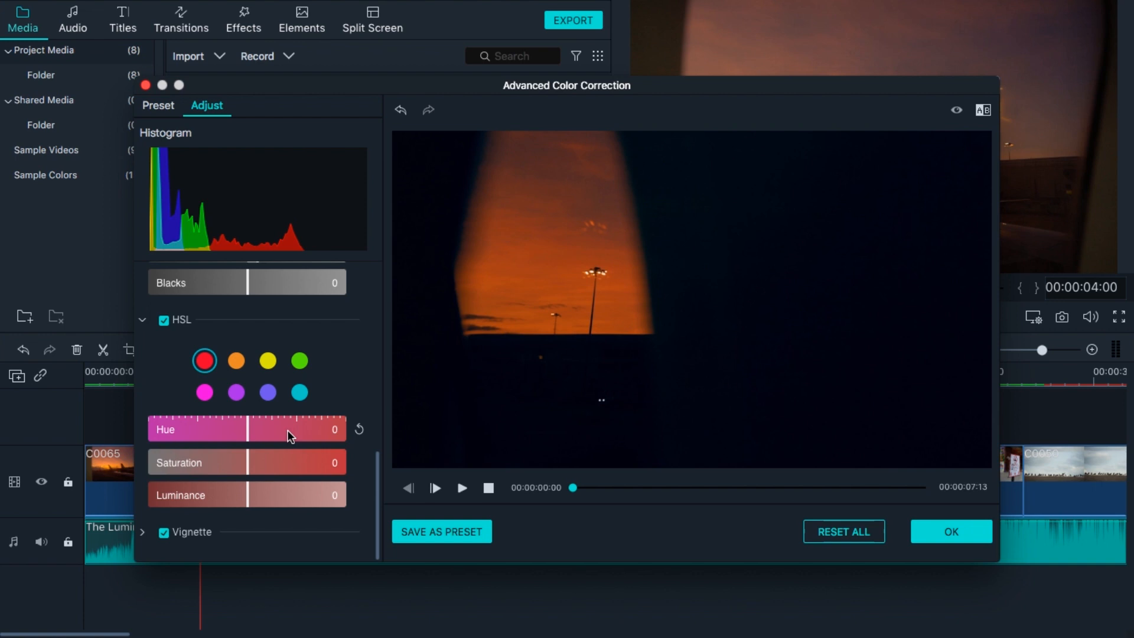
left_click(236, 360)
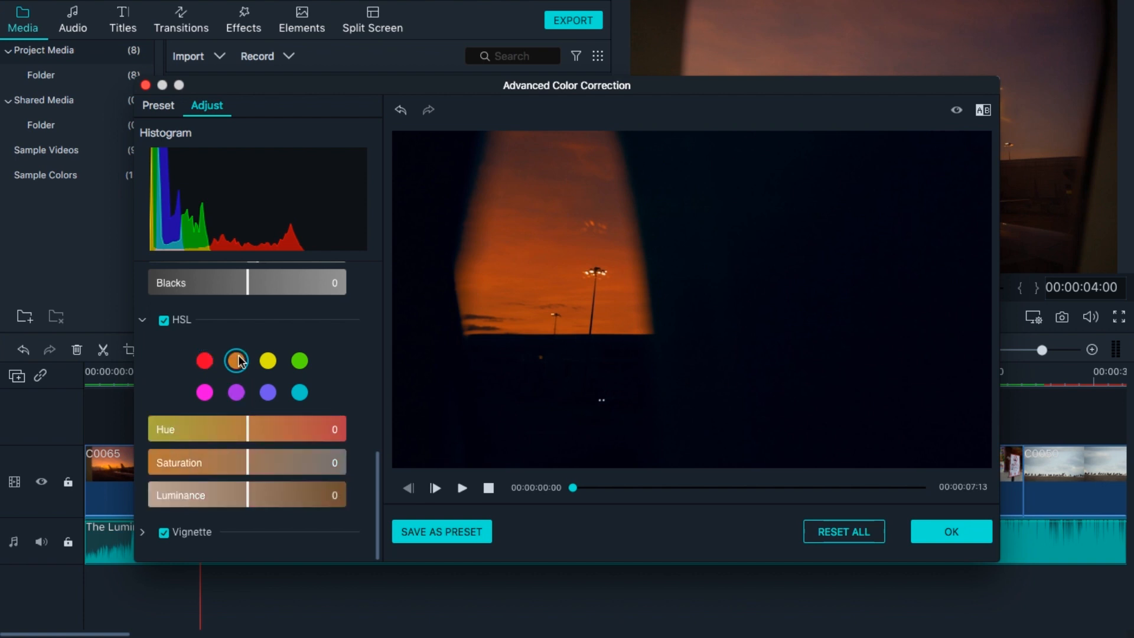
mouse_move(250, 427)
left_mouse_down()
mouse_move(287, 427)
mouse_move(250, 457)
mouse_move(260, 437)
mouse_move(228, 426)
mouse_move(245, 434)
left_mouse_up()
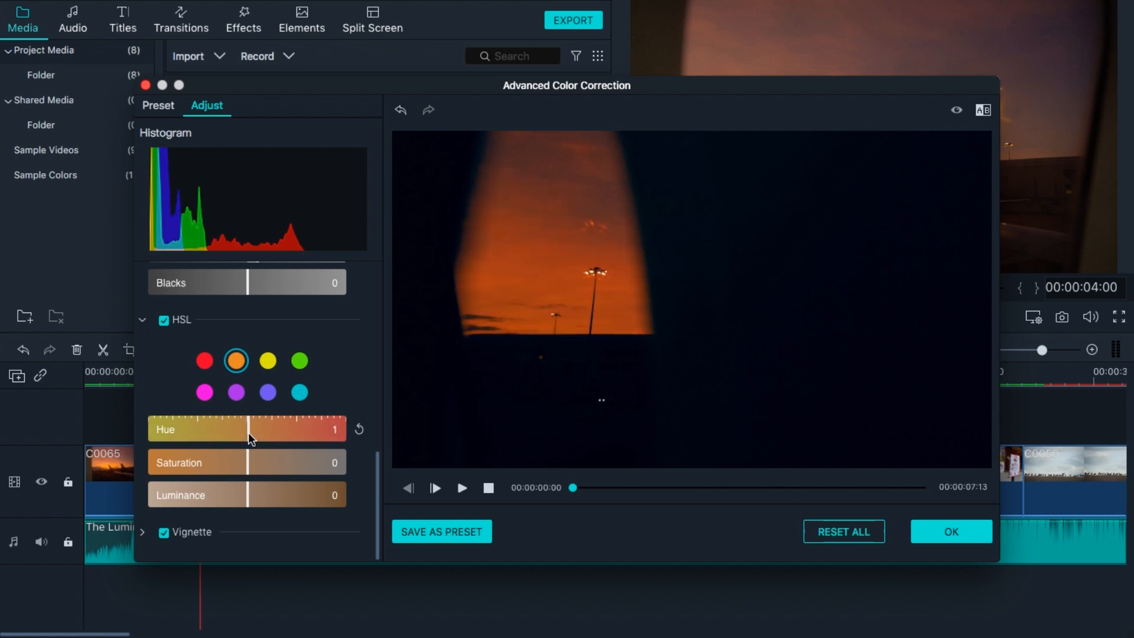
Set the red hue to -12 and red luminance to 20, then apply the color correction.
left_click(204, 361)
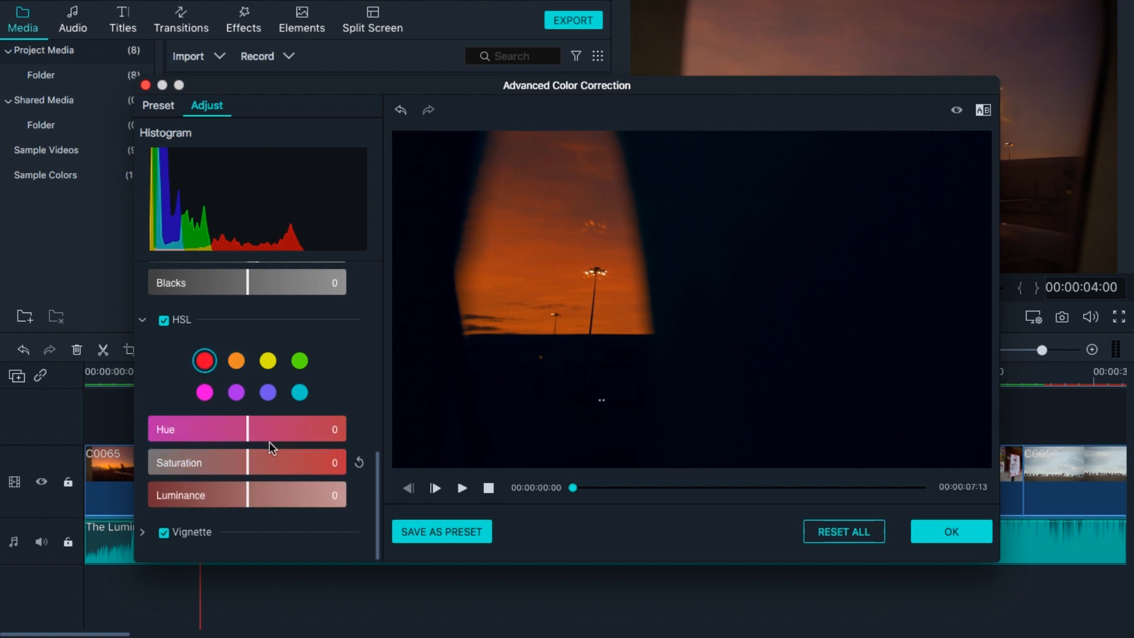
mouse_move(248, 430)
left_mouse_down()
mouse_move(288, 430)
mouse_move(234, 422)
left_mouse_up()
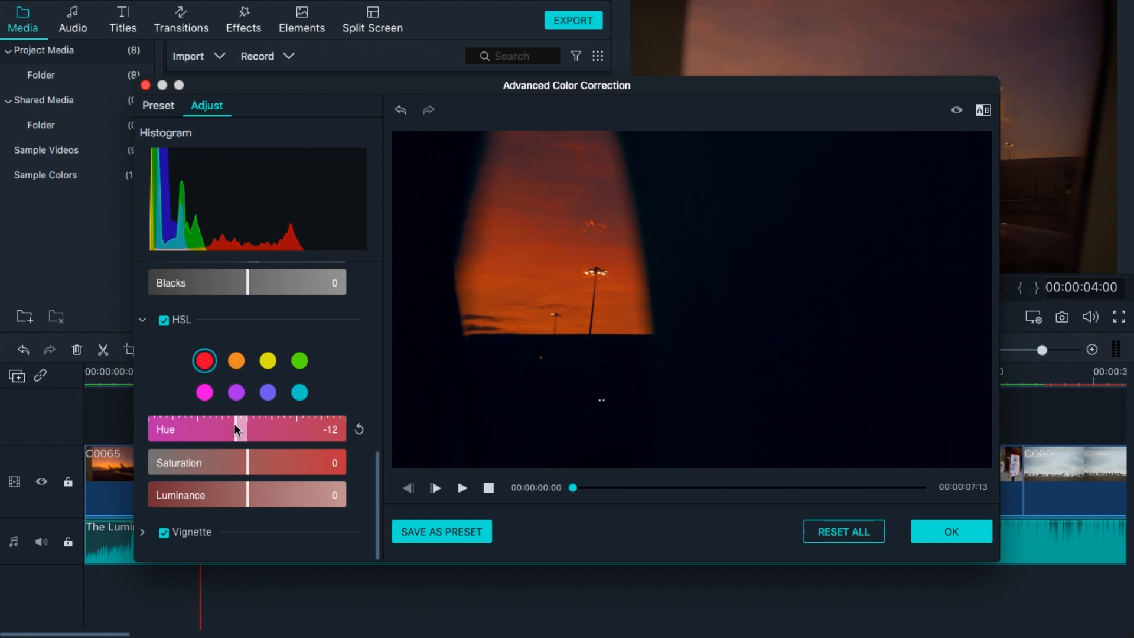
left_click_drag(250, 494, 267, 495)
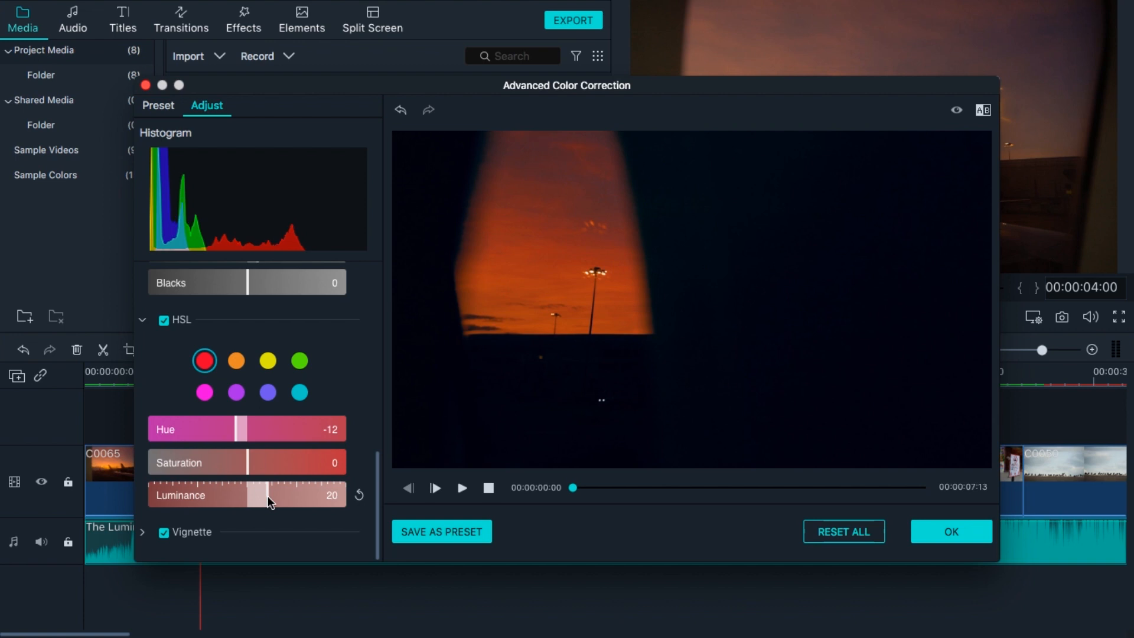
left_click(952, 531)
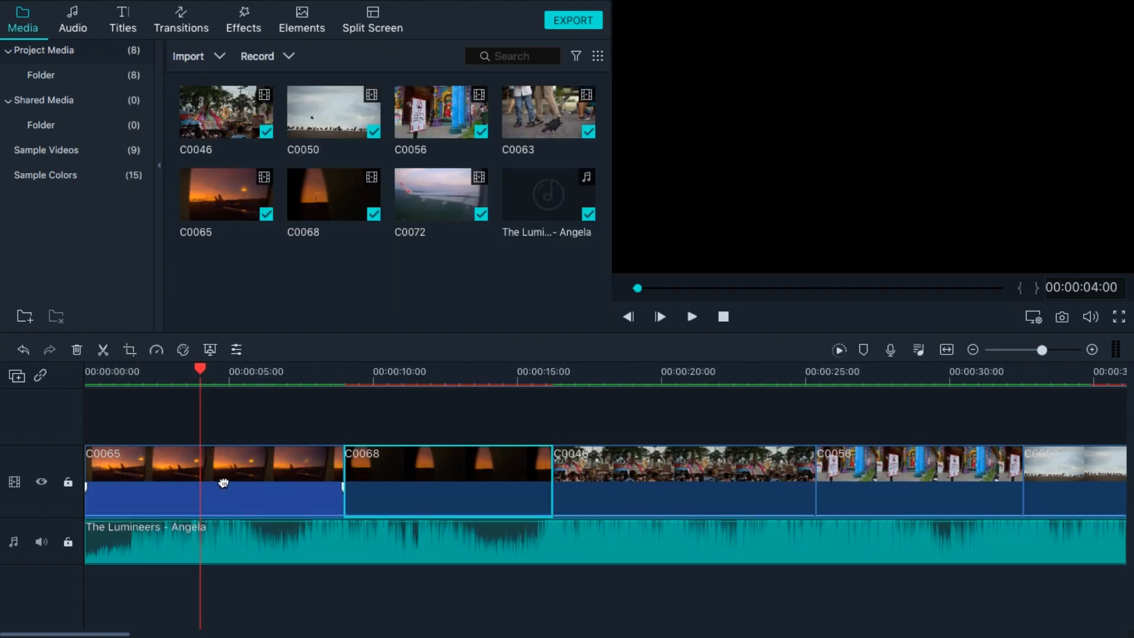
Select the C0065 clip, open advanced color correction and set the white balance temperature to 12.
left_click(224, 484)
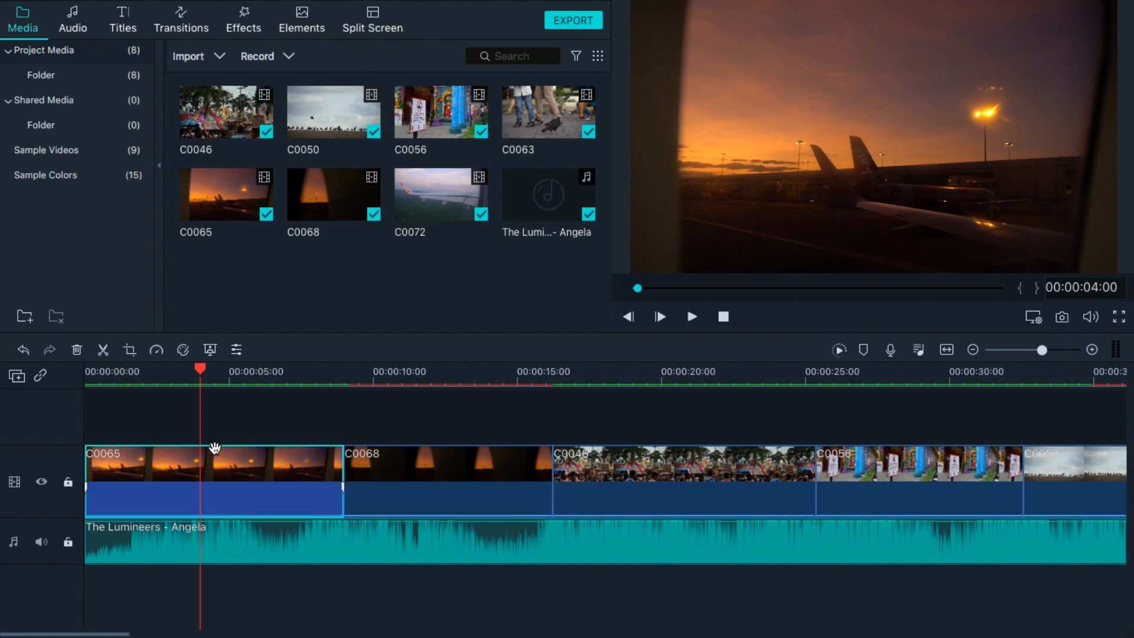
left_click(184, 349)
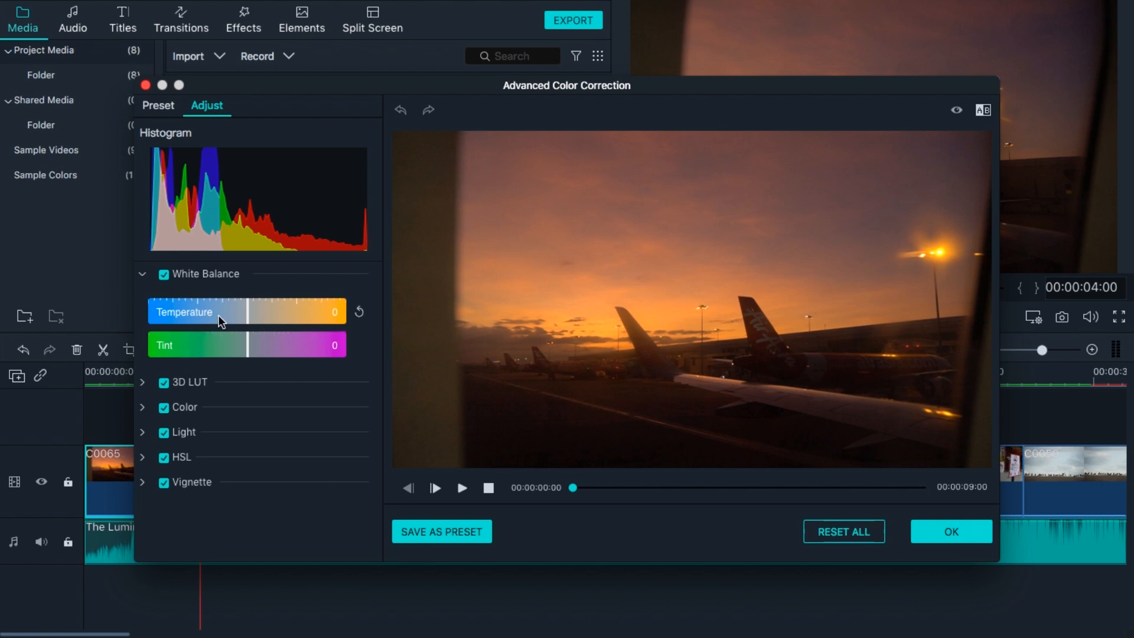
mouse_move(250, 314)
left_mouse_down()
mouse_move(281, 314)
mouse_move(246, 315)
mouse_move(257, 317)
left_mouse_up()
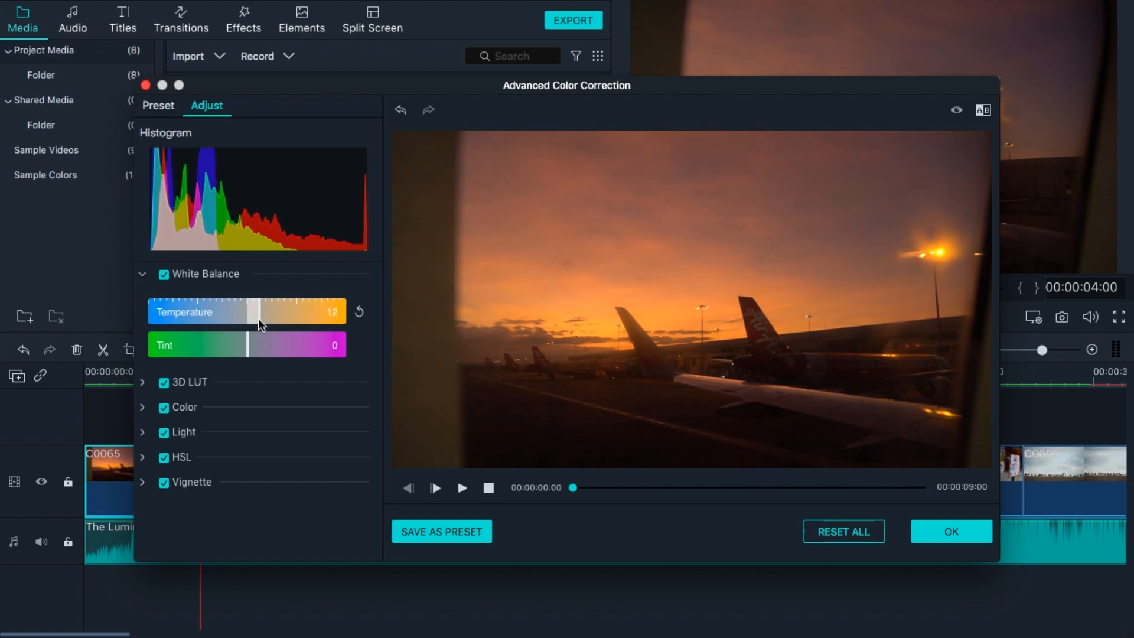
Apply the Harry Potter 3D LUT and set the tint to 16.
left_click(142, 382)
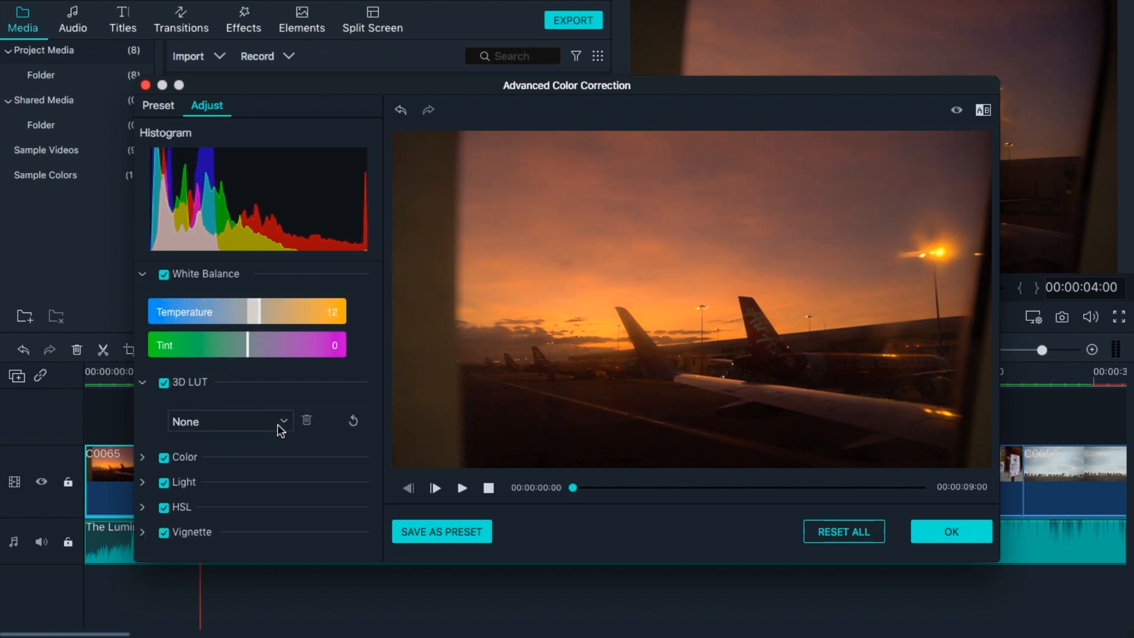
left_click(278, 424)
left_click(256, 548)
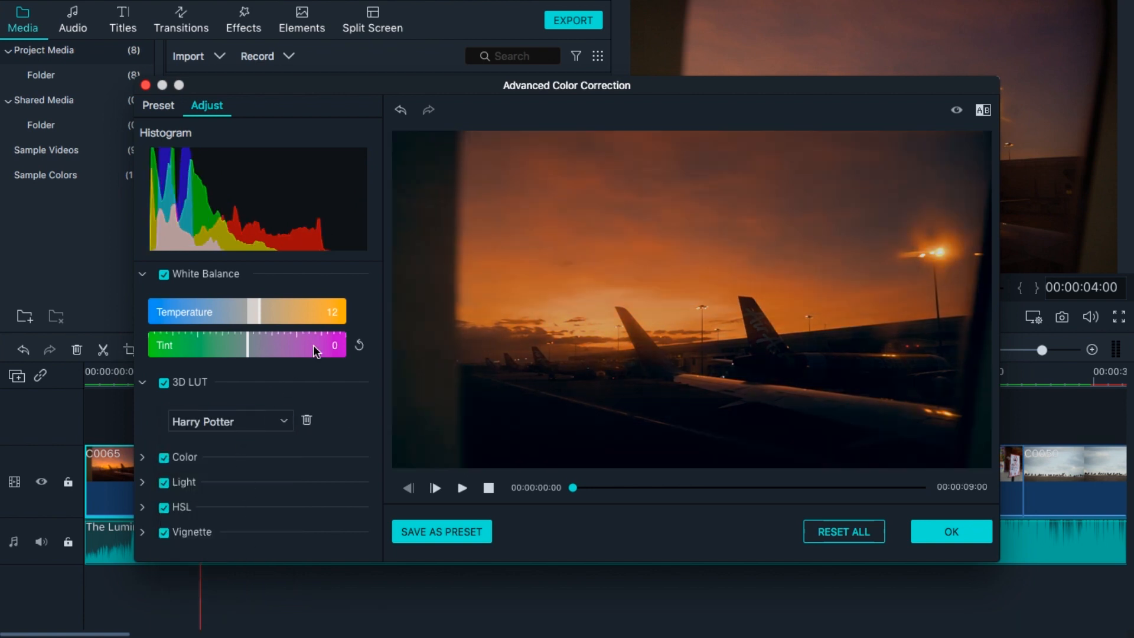
left_click(143, 458)
left_click_drag(246, 344, 263, 345)
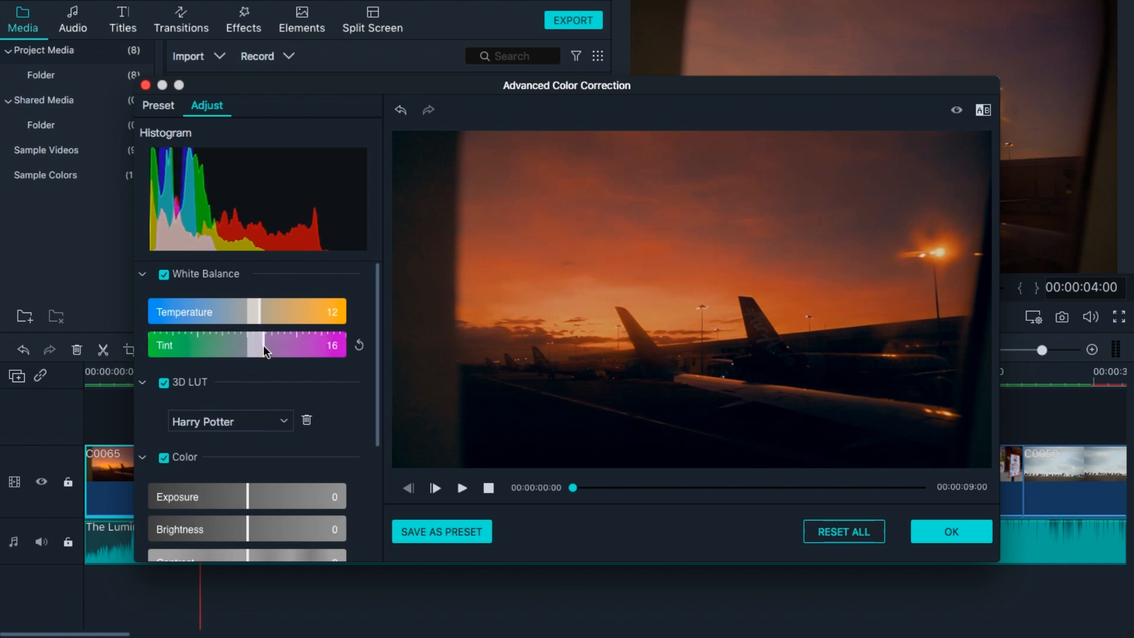
Try out various 3D LUT presets on the clip, ending with Mission Impossible.
left_click(283, 420)
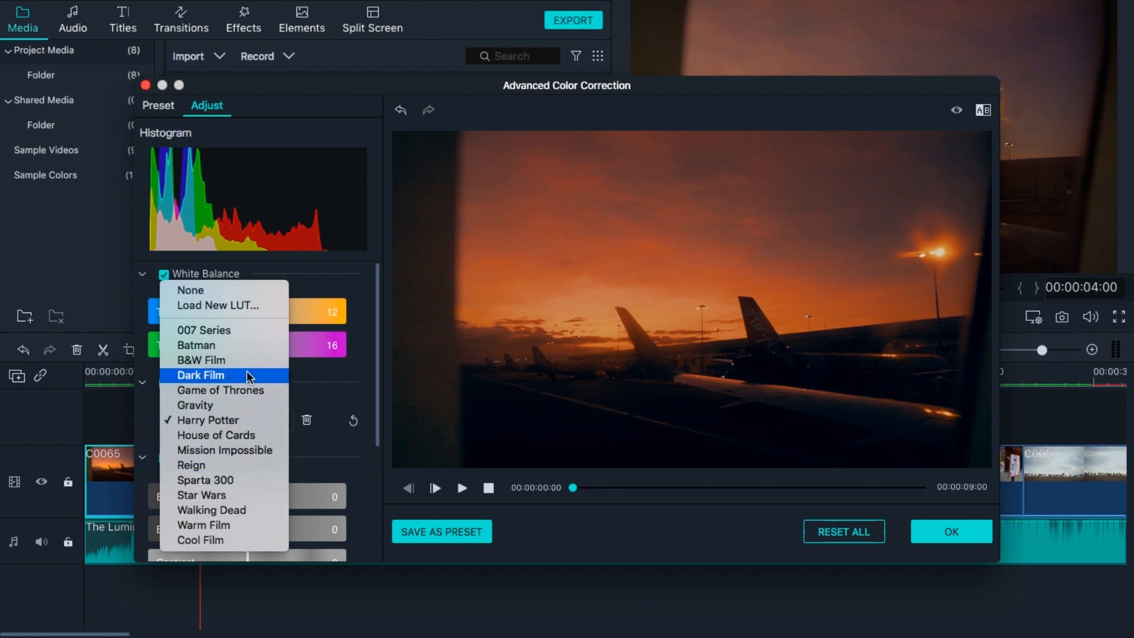
left_click(238, 328)
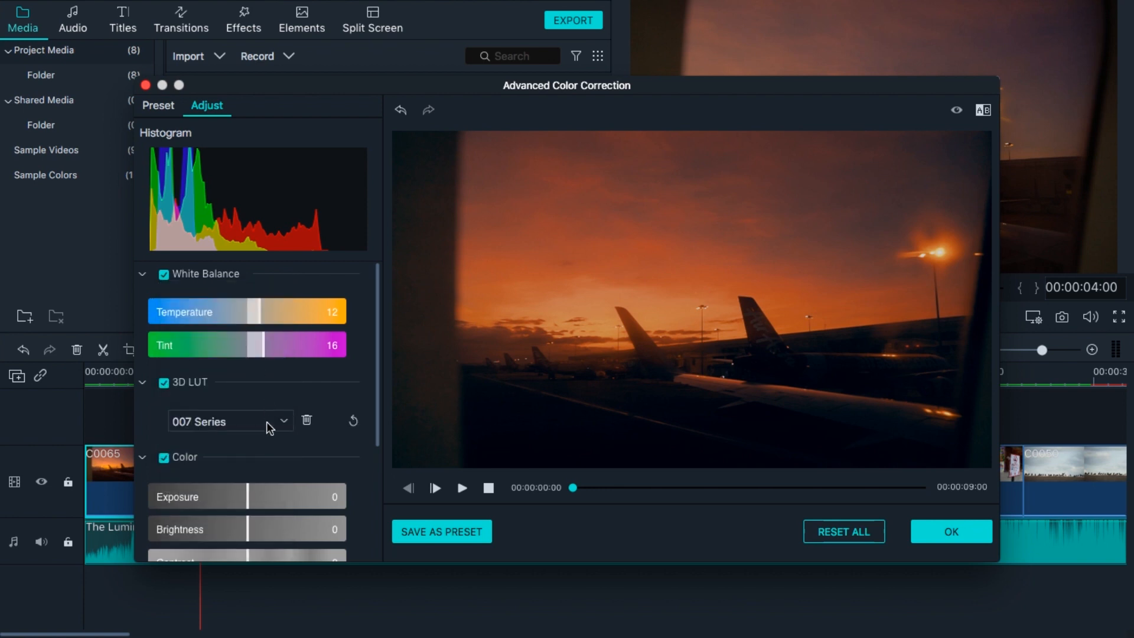
left_click(265, 423)
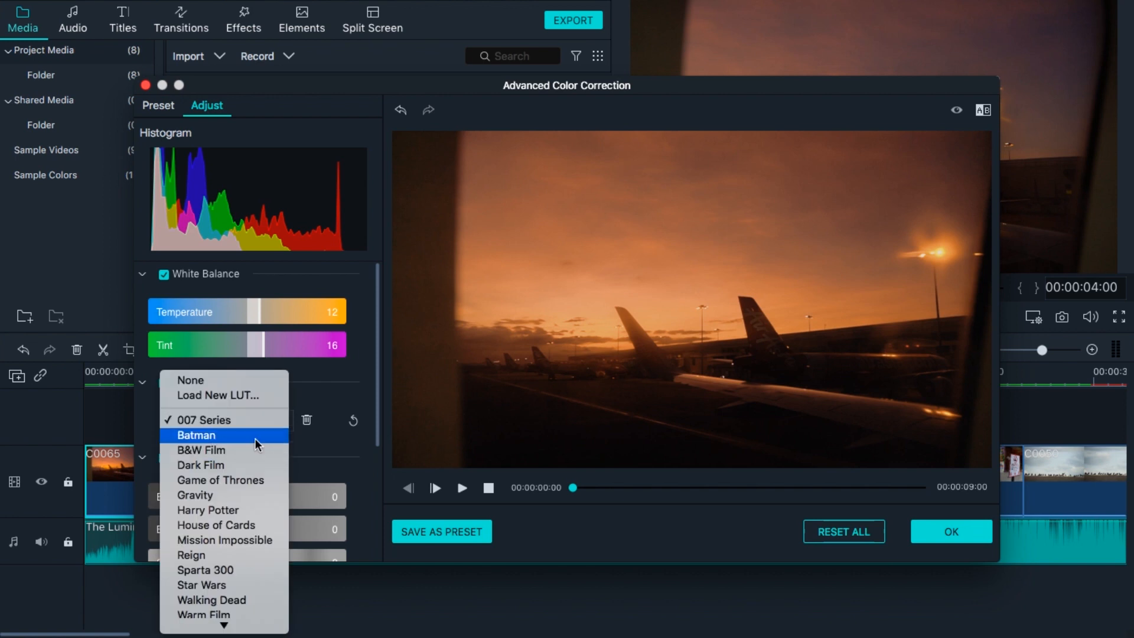
left_click(255, 438)
left_click(261, 420)
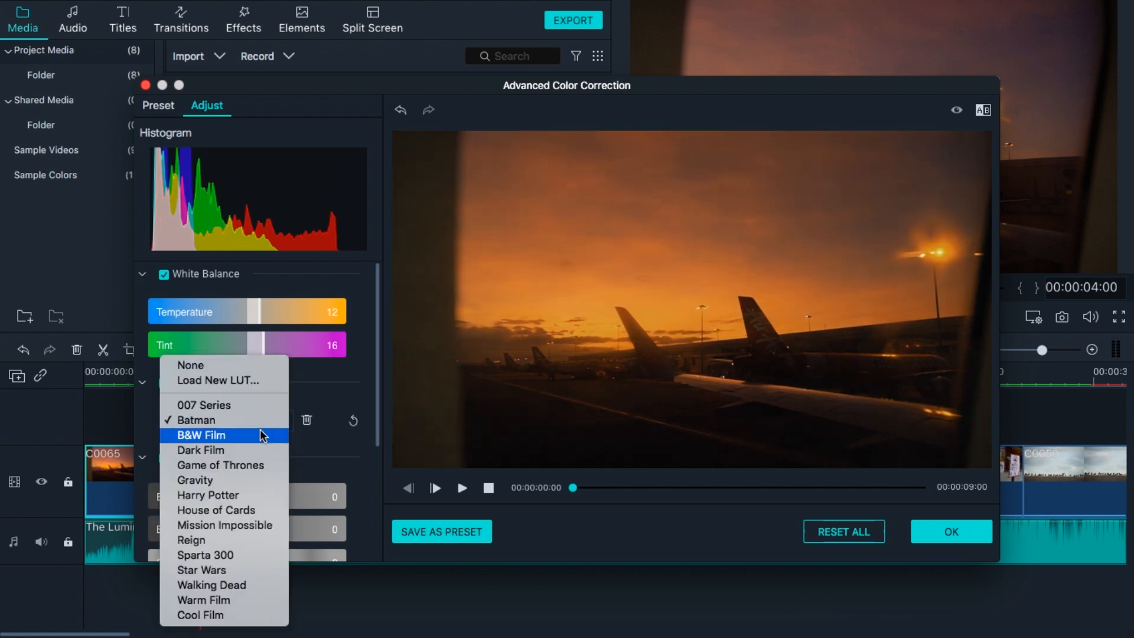
left_click(261, 434)
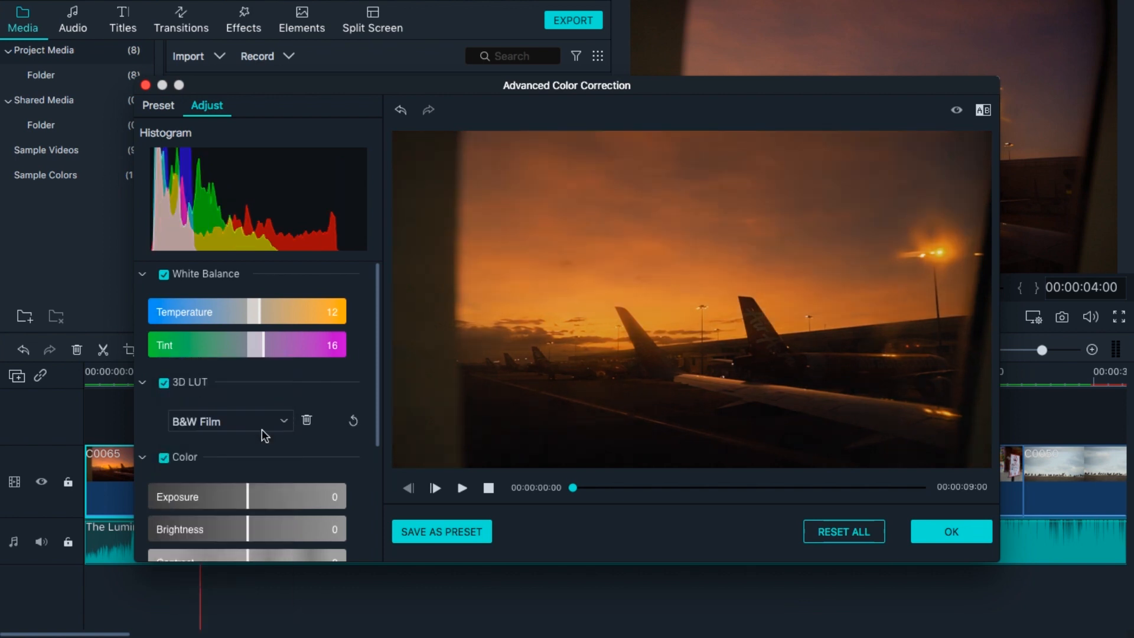
left_click(261, 424)
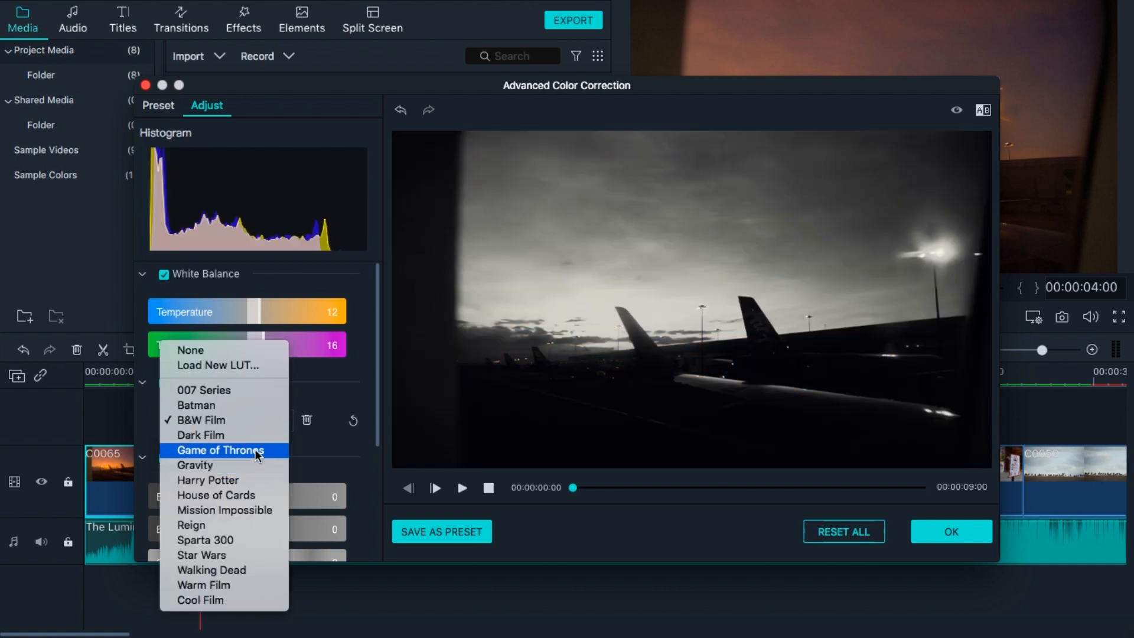
left_click(254, 450)
left_click(274, 424)
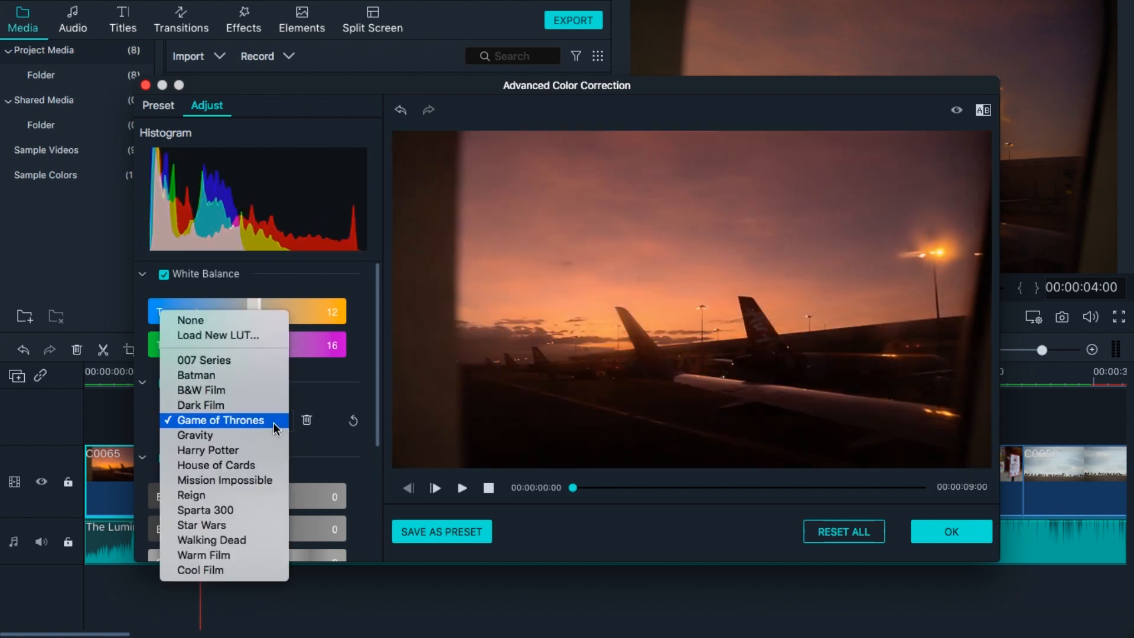
left_click(260, 466)
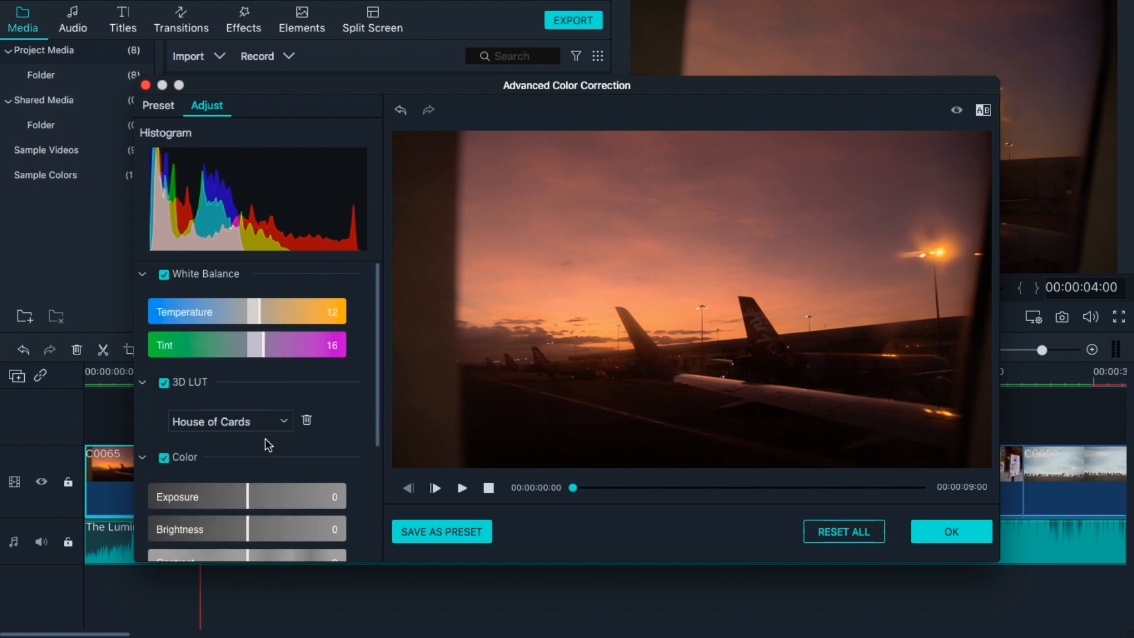
left_click(265, 426)
left_click(263, 438)
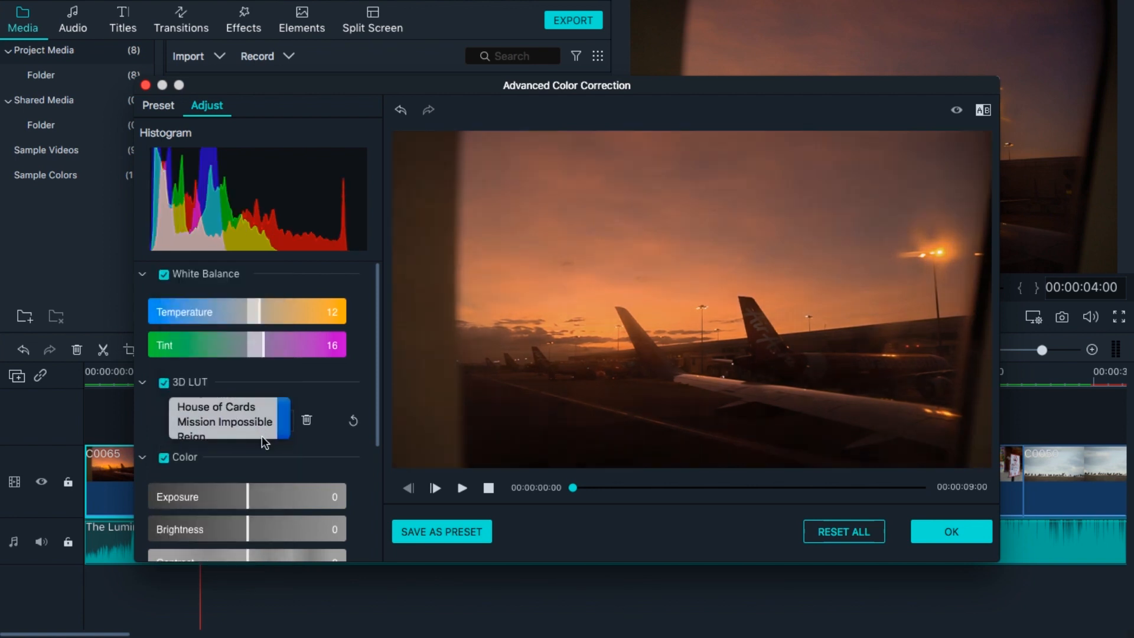
left_click(261, 423)
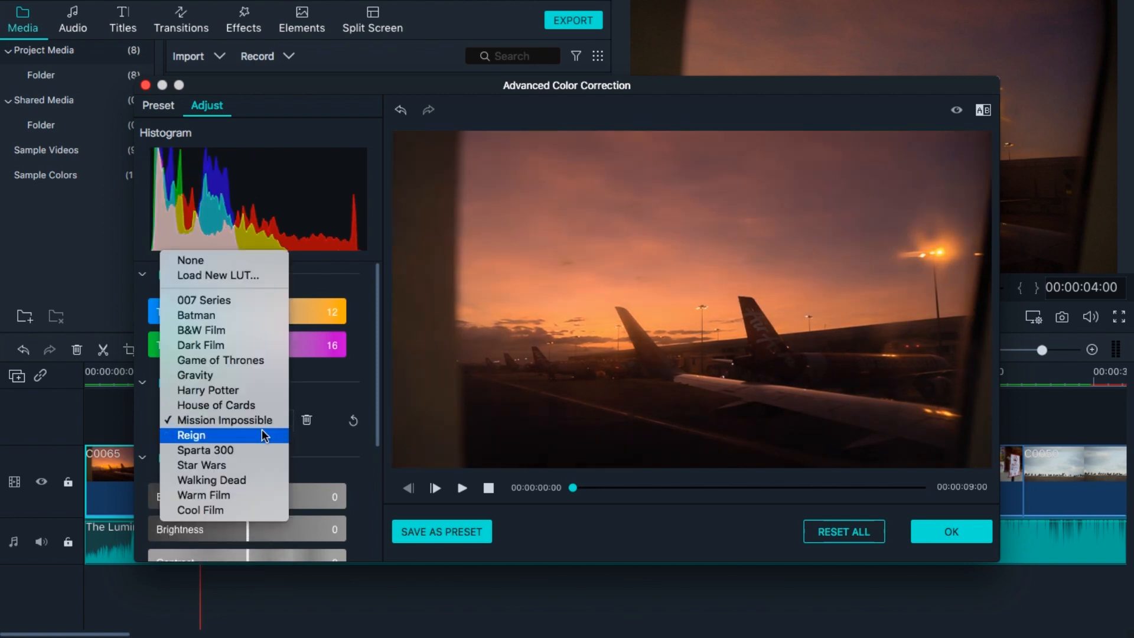
left_click(268, 466)
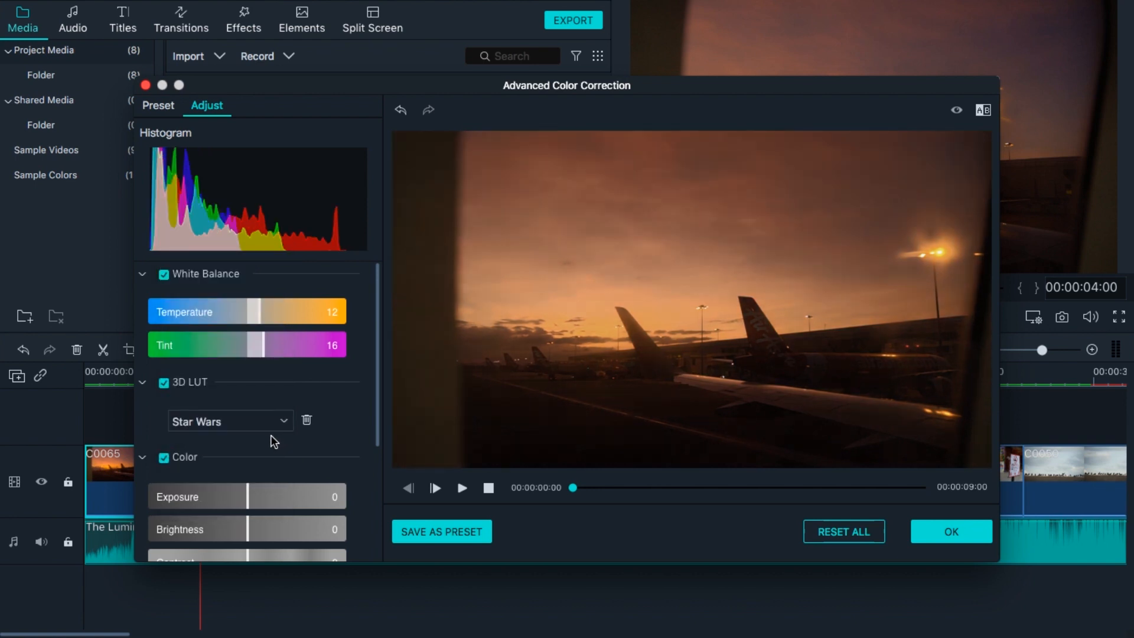
left_click(260, 424)
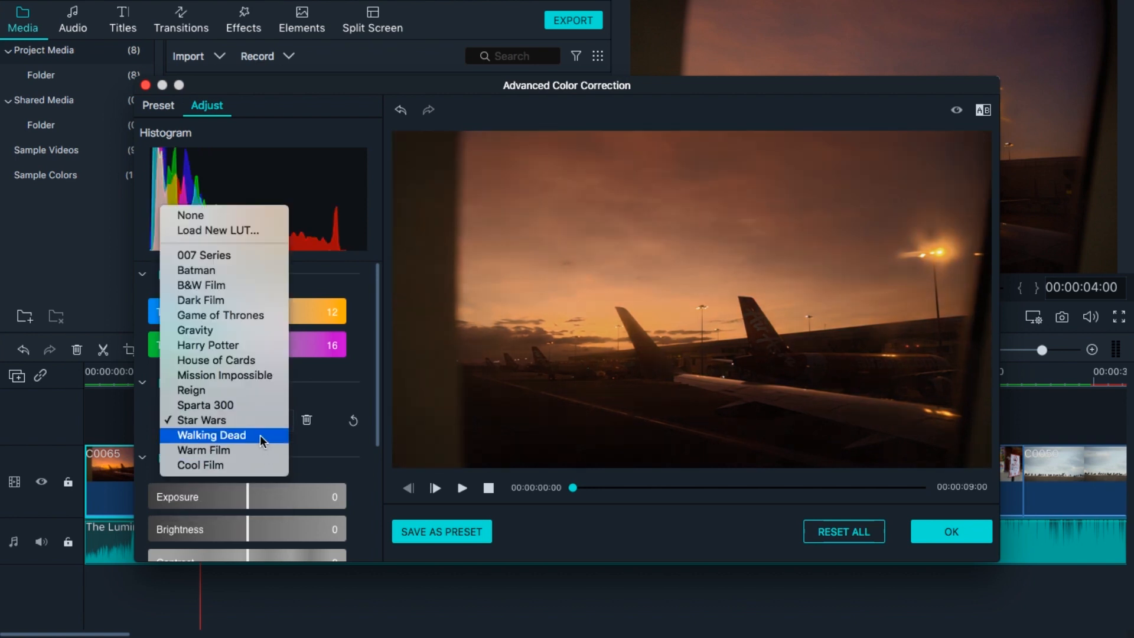
left_click(258, 451)
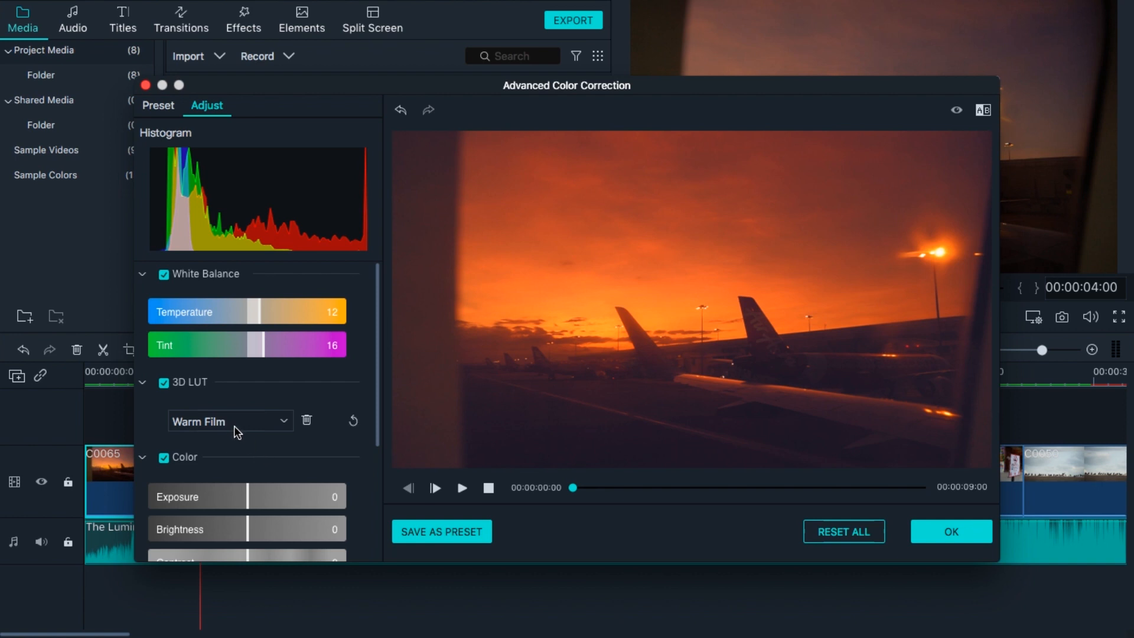
left_click(270, 424)
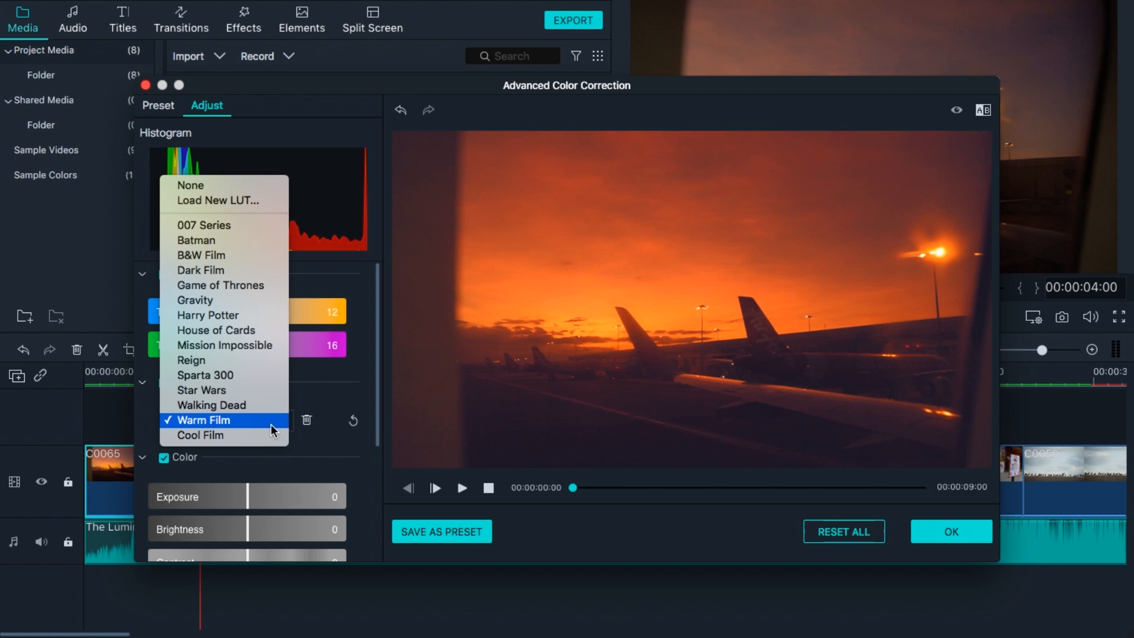
left_click(236, 316)
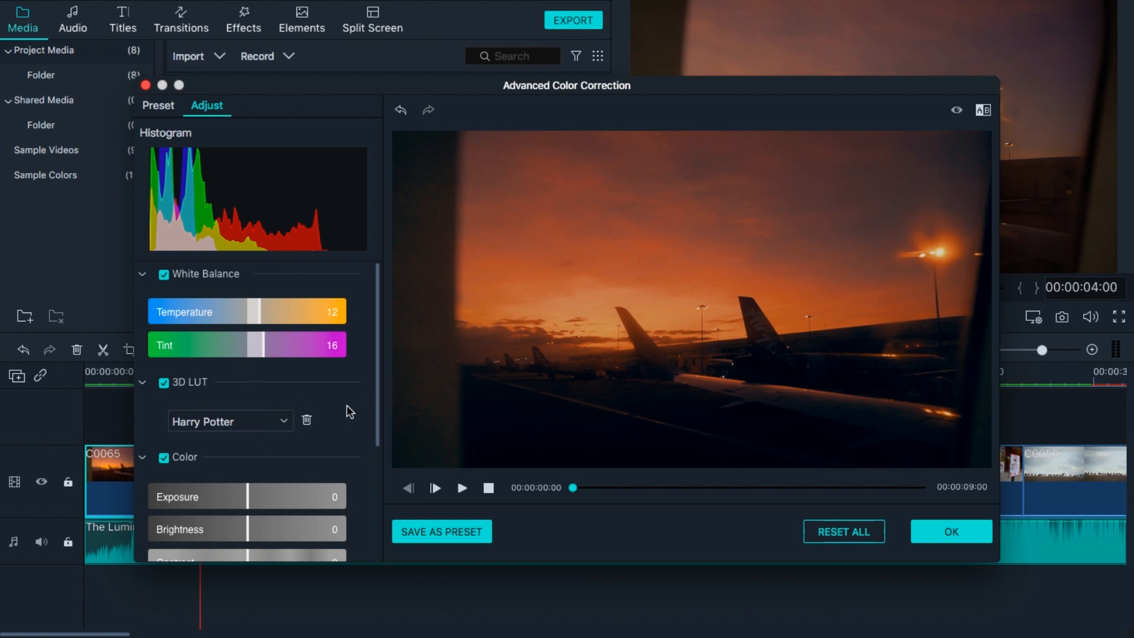
left_click(261, 421)
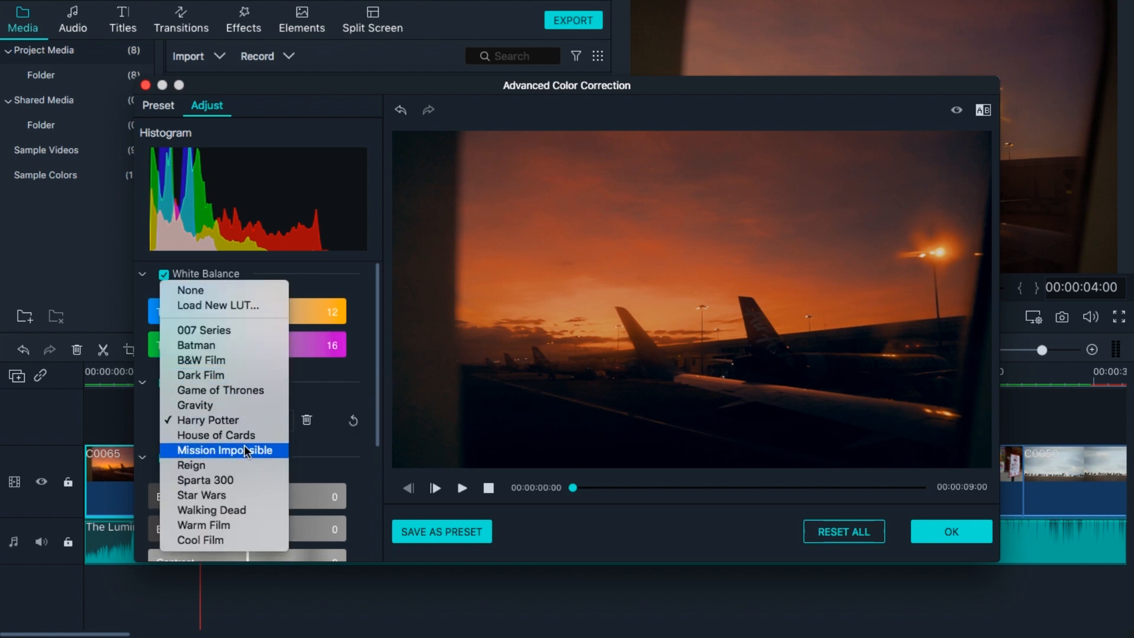
left_click(251, 435)
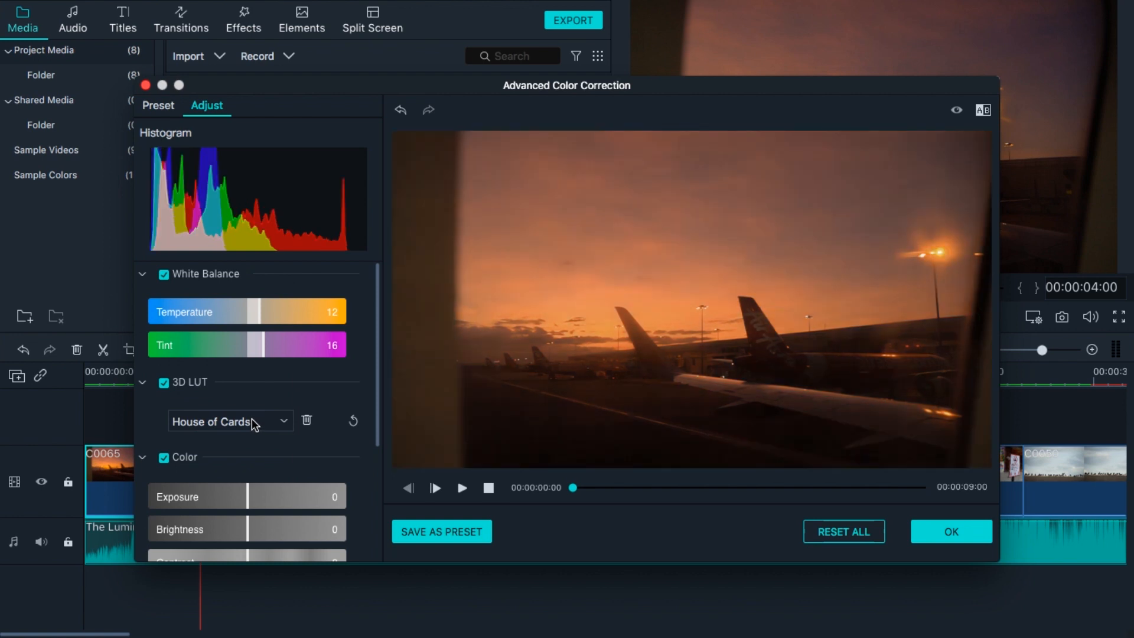
left_click(253, 422)
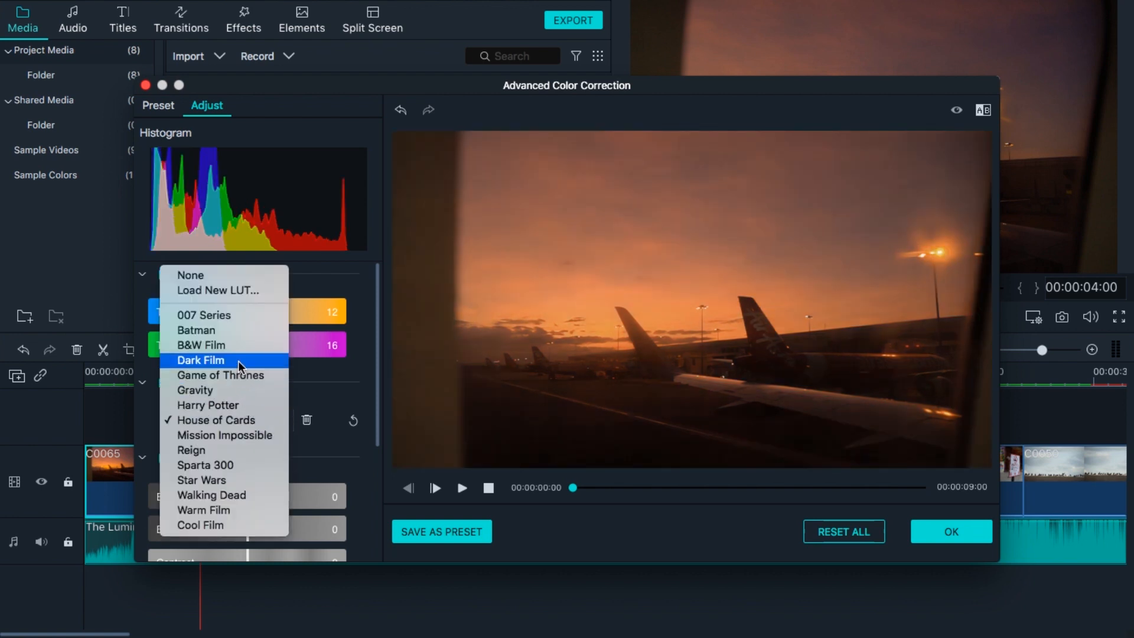
left_click(234, 316)
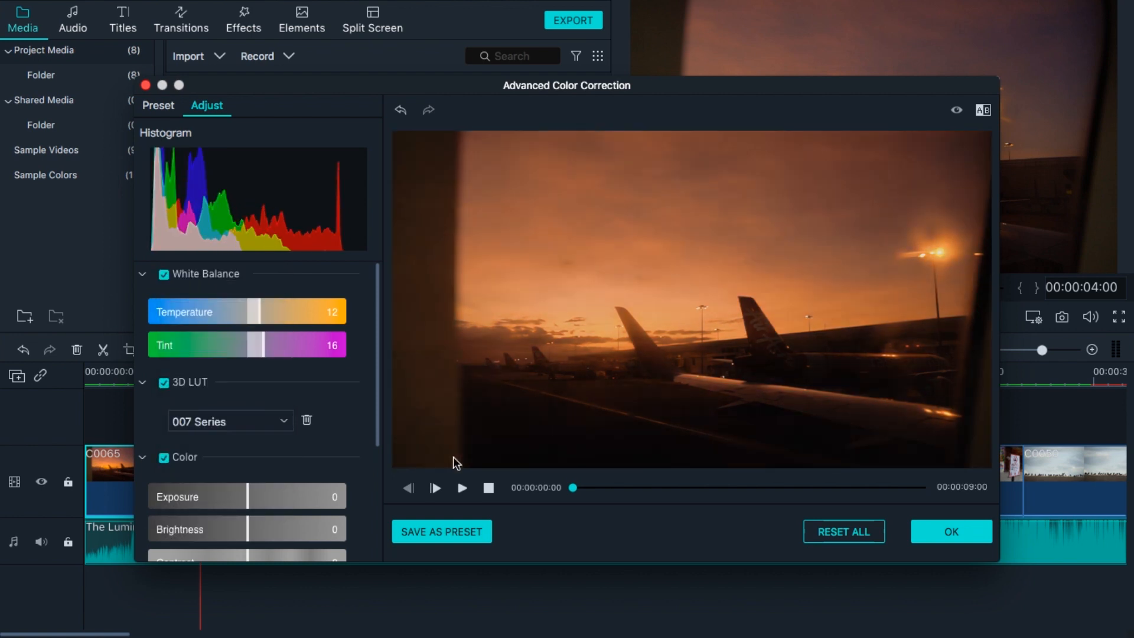
left_click(200, 420)
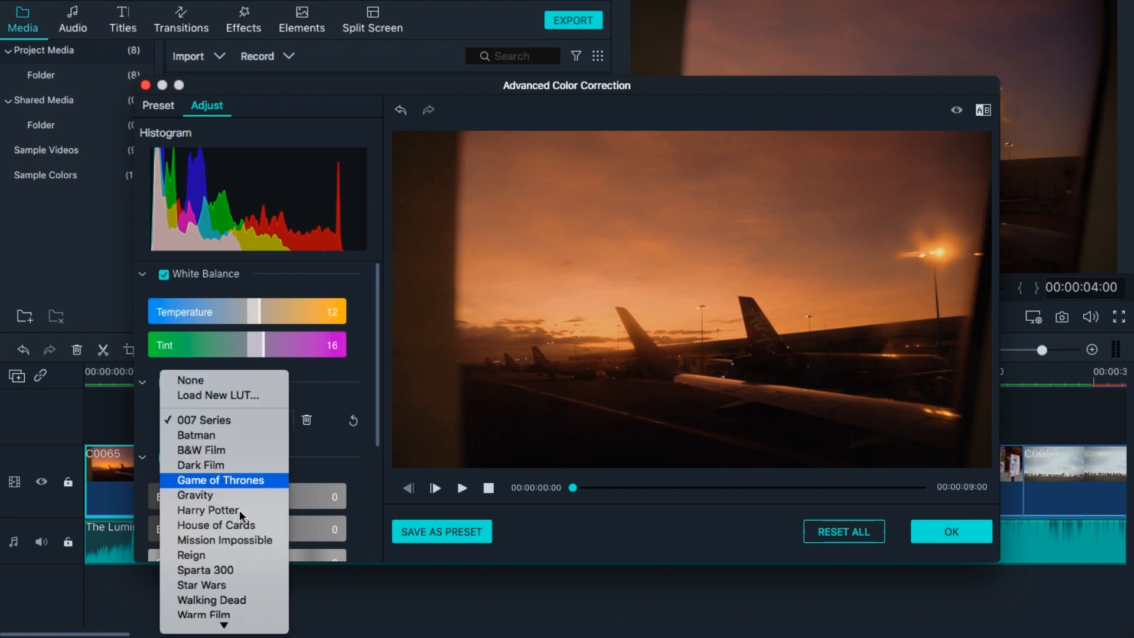
left_click(266, 539)
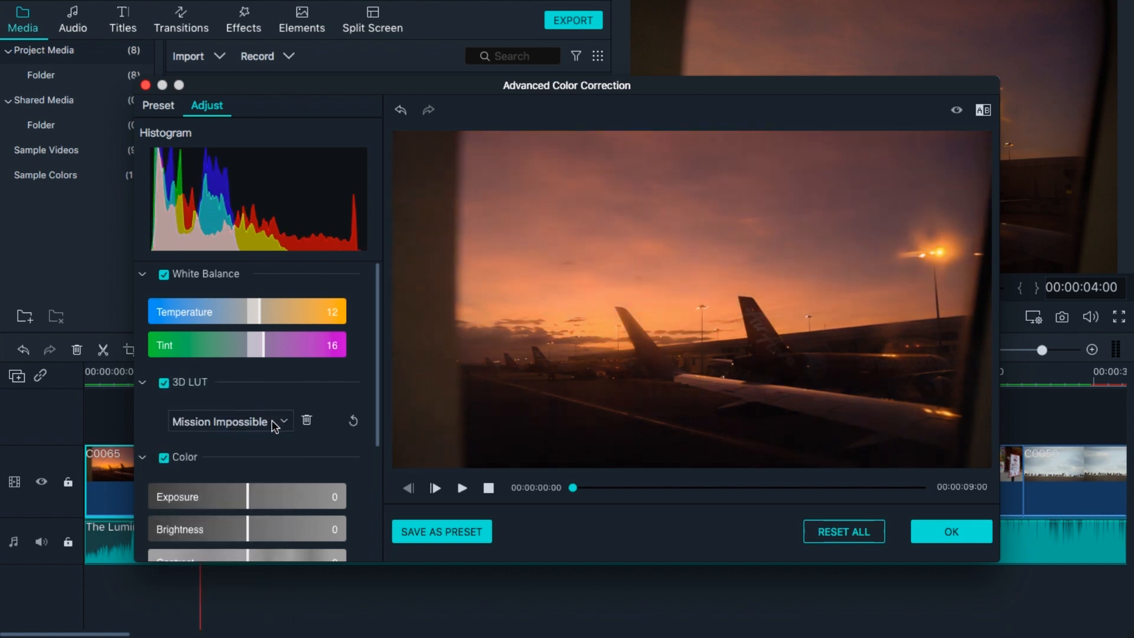
In the Color section, set vibrance to 20, saturation to 36, brightness to -8 and contrast to -10.
left_click_drag(374, 349, 376, 464)
left_click(267, 412)
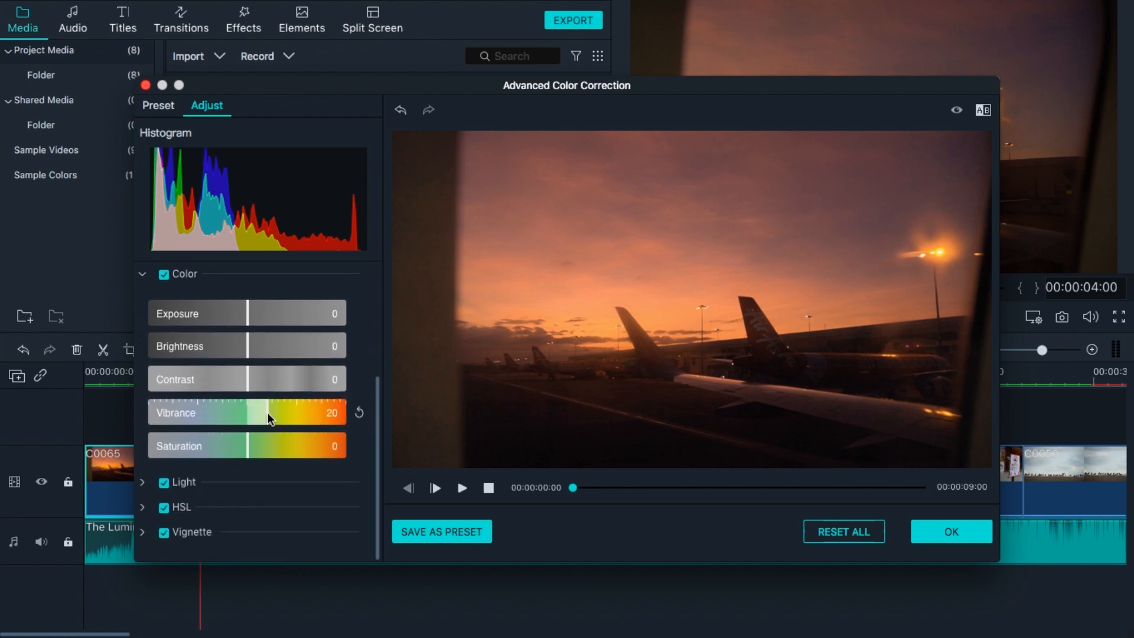
left_click(287, 456)
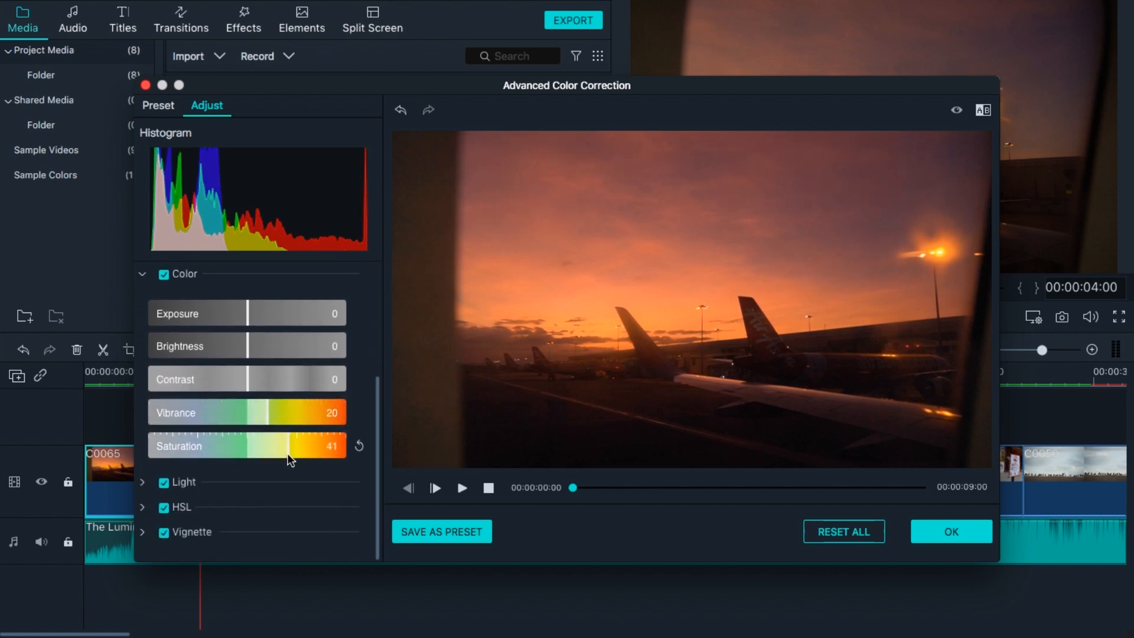
left_click_drag(286, 452, 283, 452)
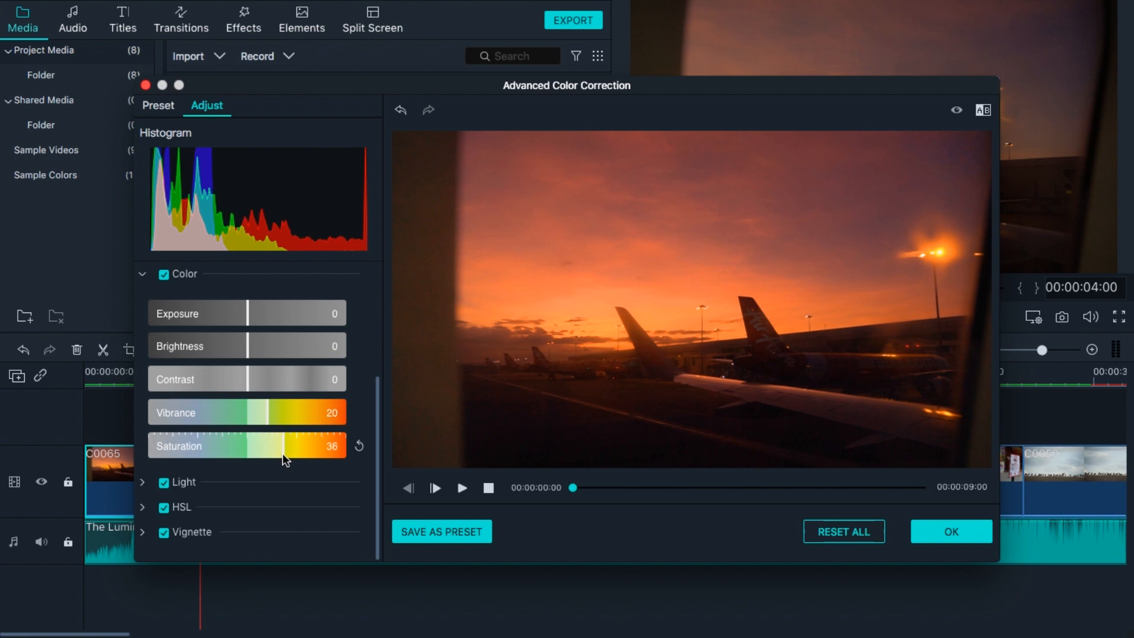
left_click_drag(246, 377, 239, 352)
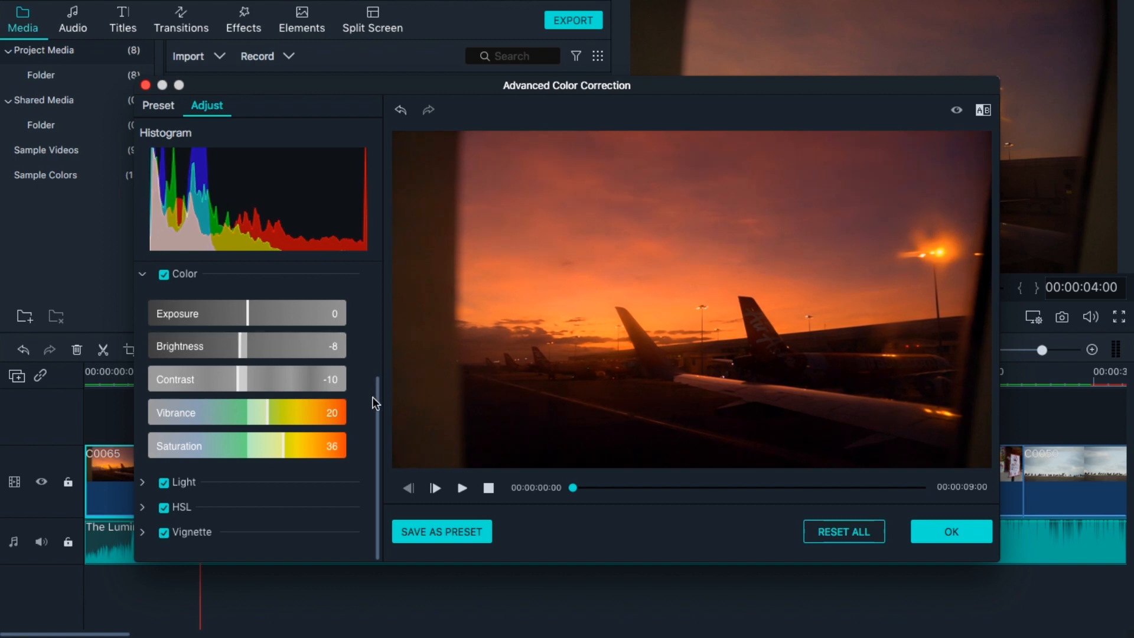
Switch the 3D LUT back to Harry Potter.
left_click_drag(375, 402, 376, 289)
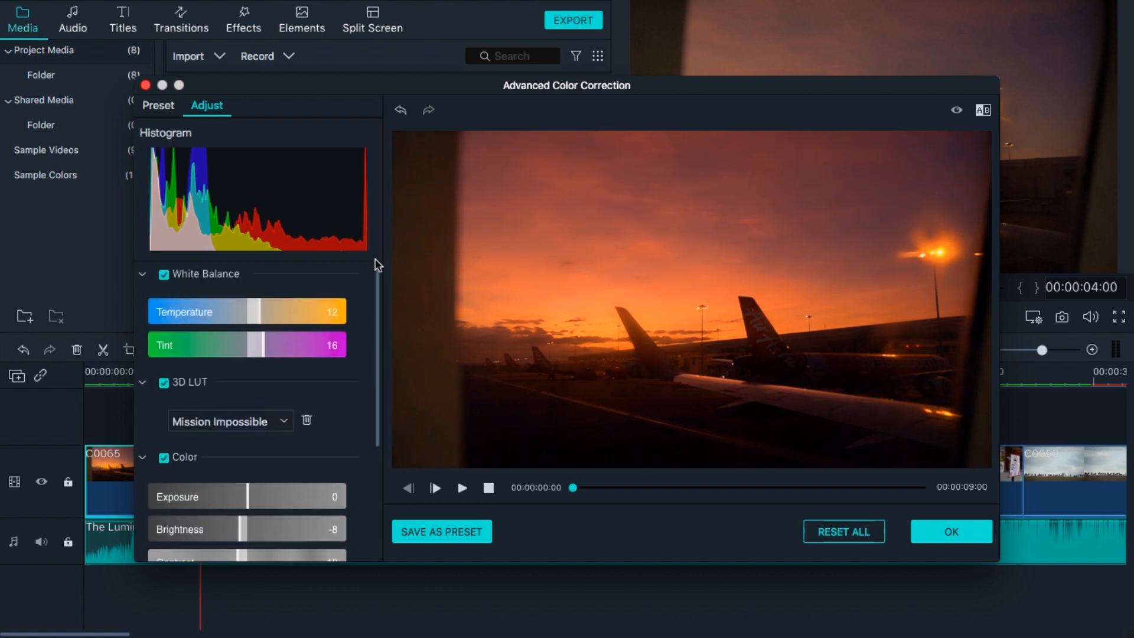
left_click(278, 429)
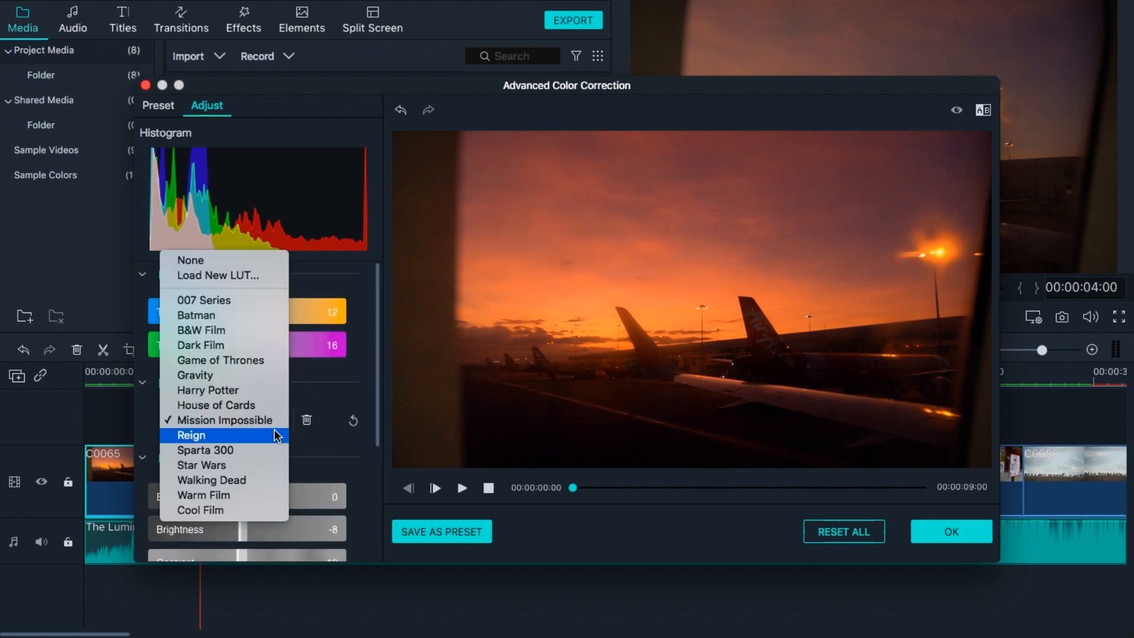
left_click(236, 390)
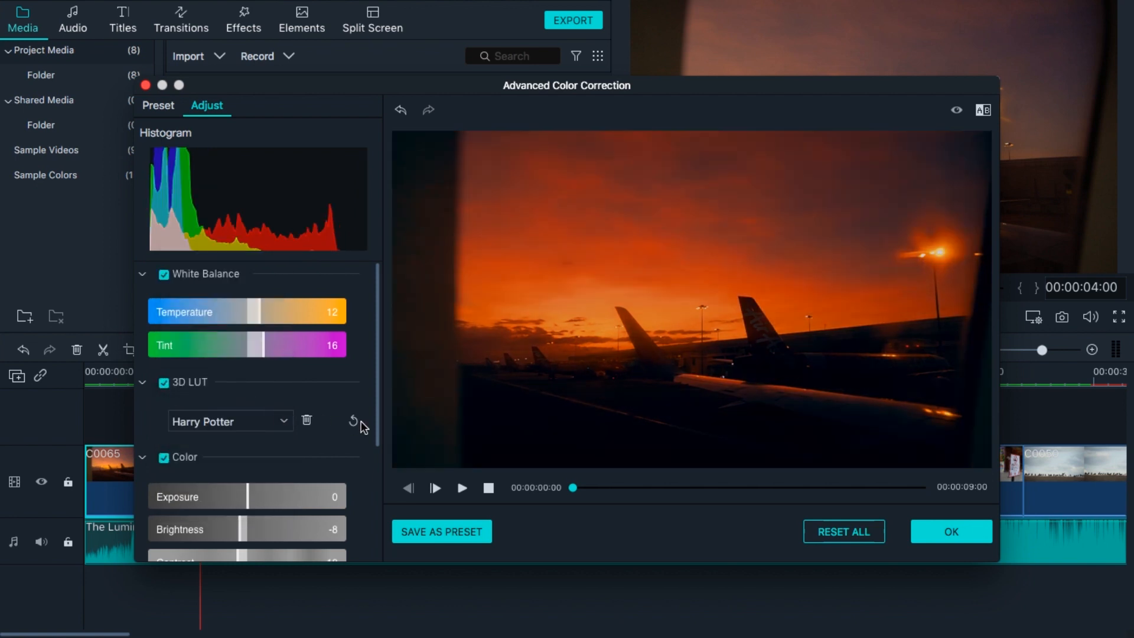
left_click_drag(375, 416, 374, 508)
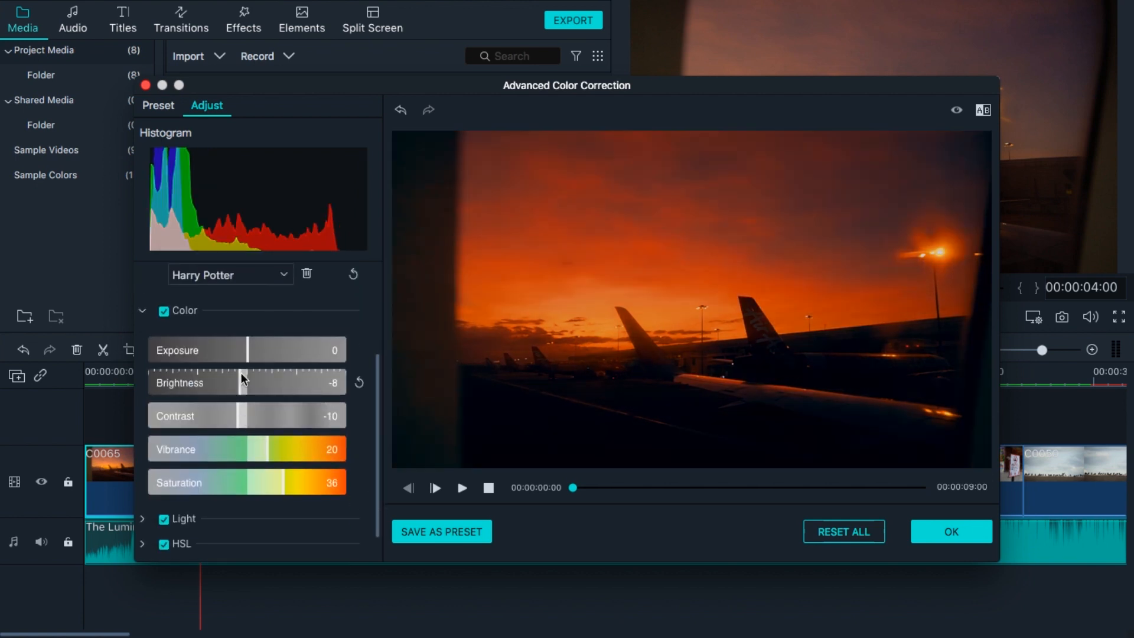
In the Color section, set brightness to 22, contrast to -22, exposure to 12, saturation to 5 and vibrance to 11.
left_click_drag(241, 373, 268, 374)
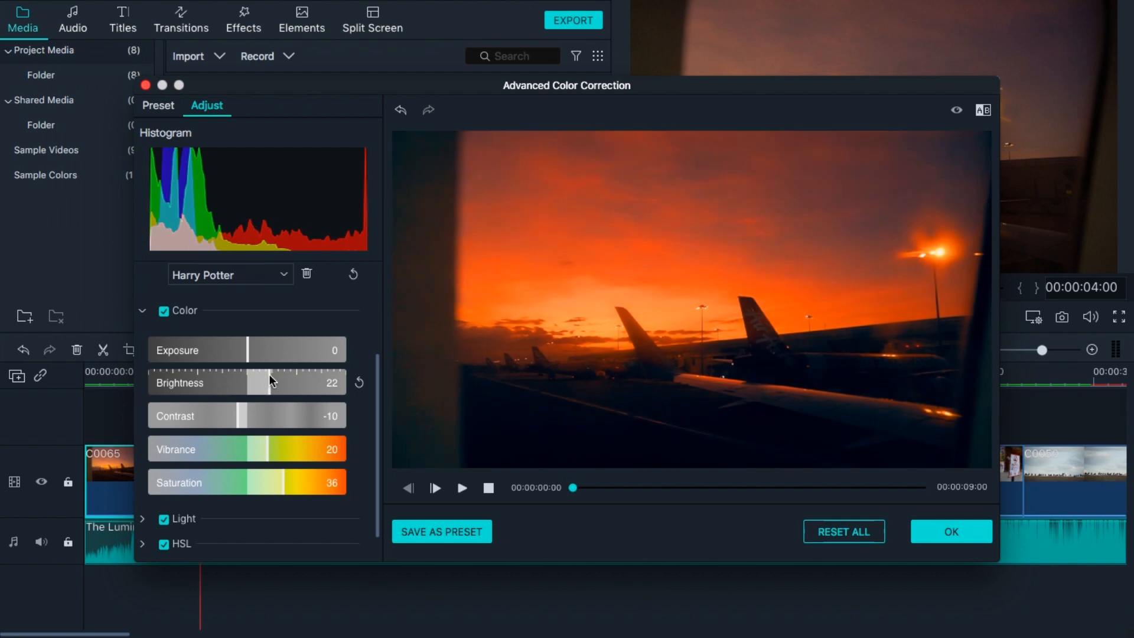
mouse_move(236, 426)
left_mouse_down()
mouse_move(209, 423)
mouse_move(224, 424)
left_mouse_up()
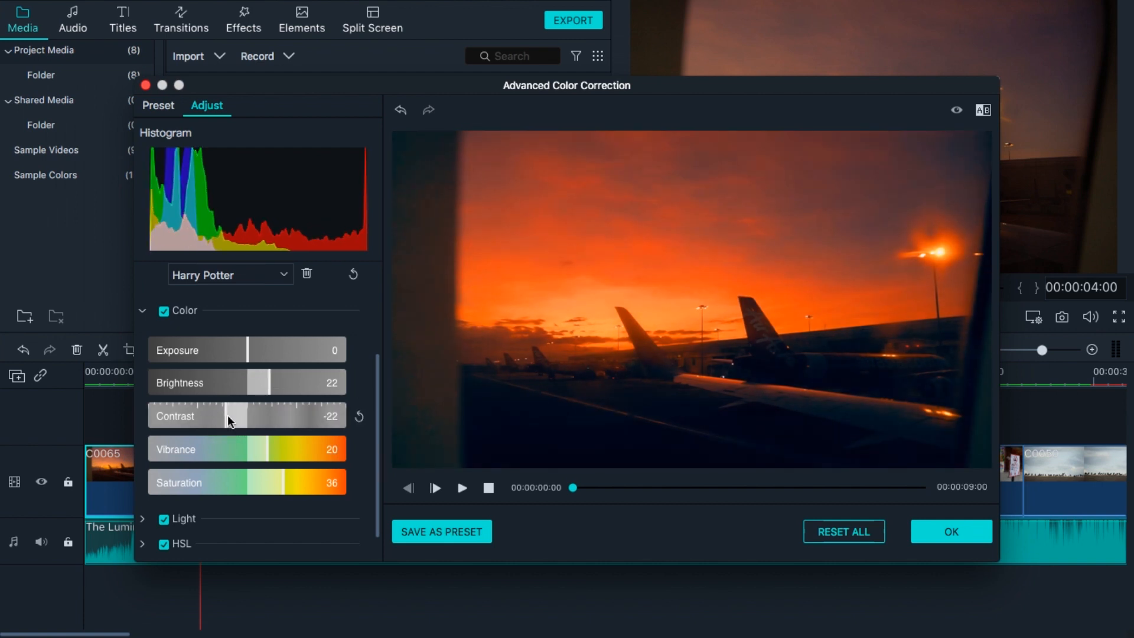
mouse_move(246, 349)
left_mouse_down()
mouse_move(231, 349)
mouse_move(258, 349)
left_mouse_up()
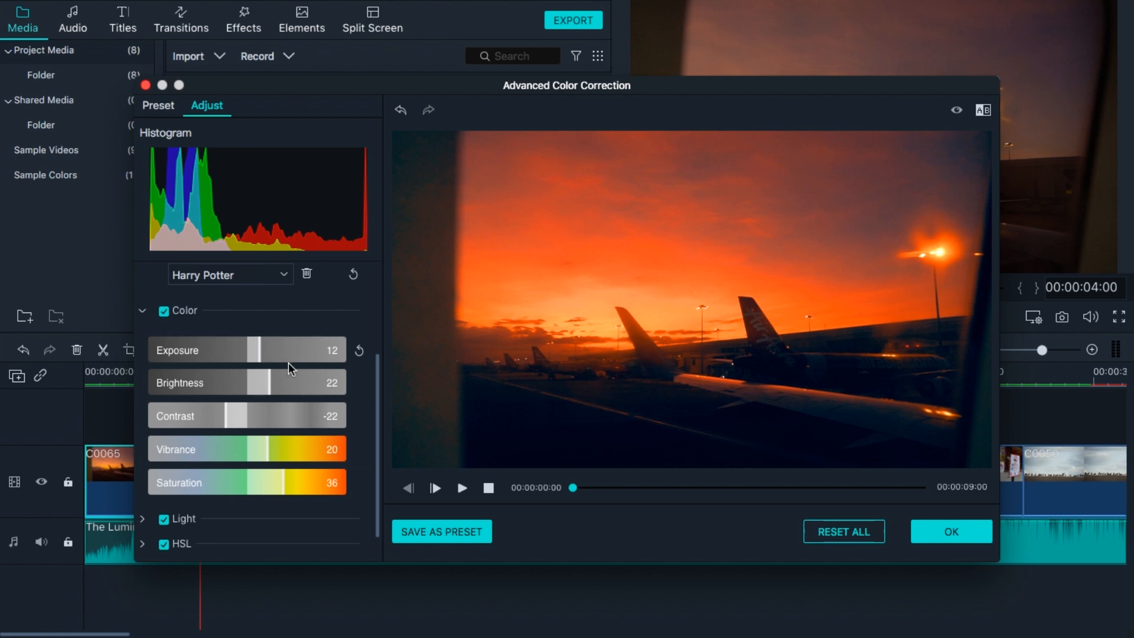
scroll(377, 398, "down", 1)
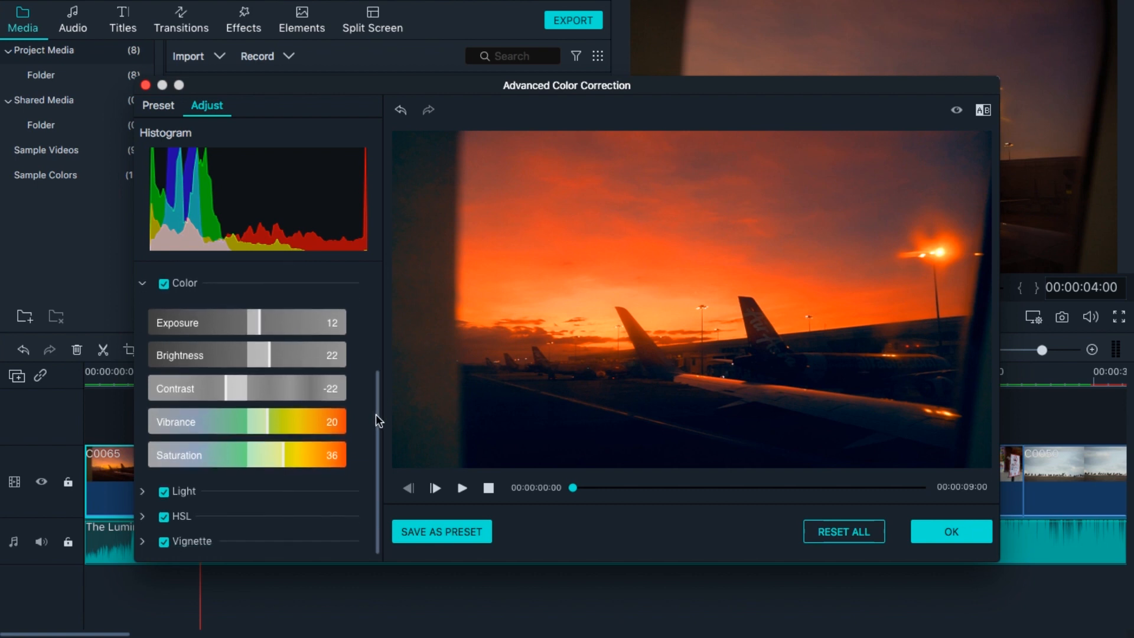
left_click_drag(281, 462, 252, 459)
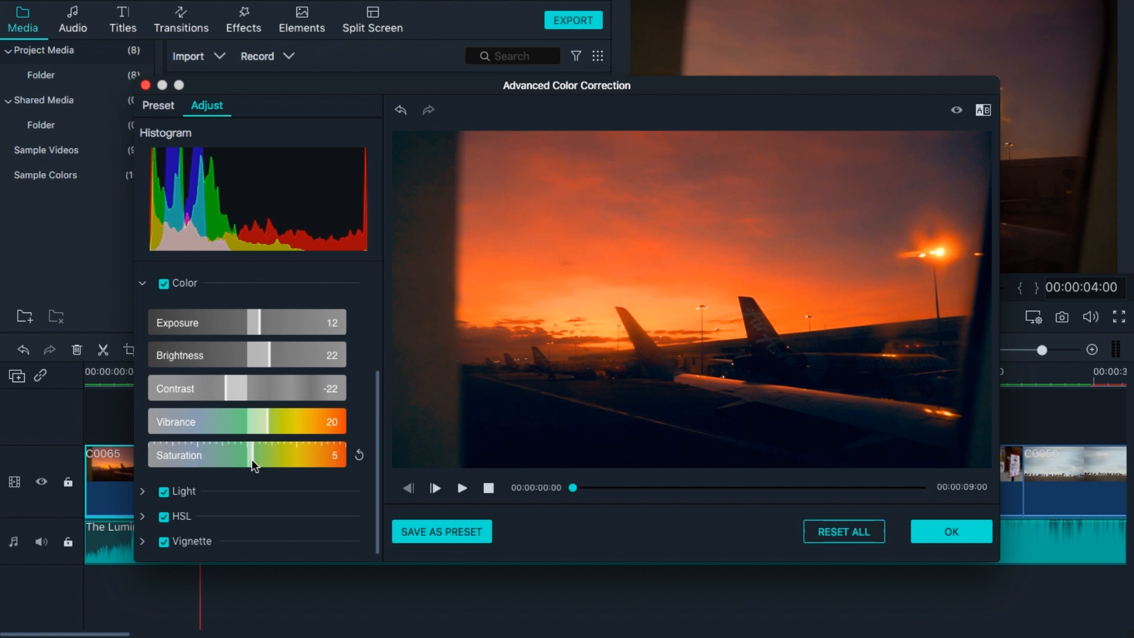
left_click_drag(264, 420, 257, 419)
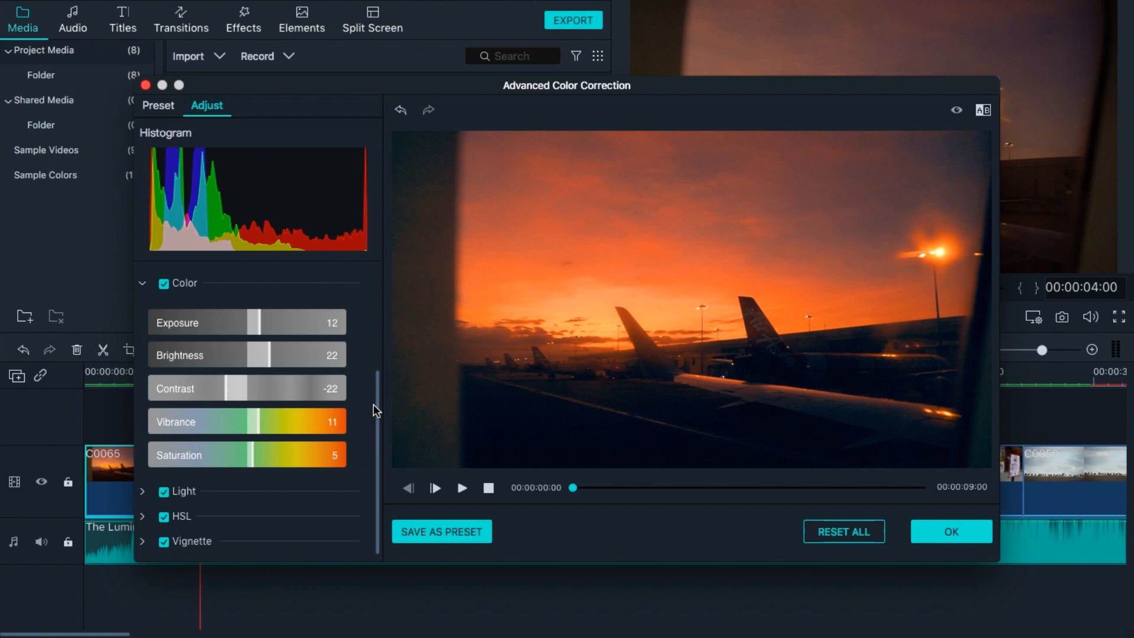
In HSL, set the red saturation to -8 and the orange saturation to -10, and apply the color correction.
left_click(142, 516)
left_click_drag(377, 395, 379, 486)
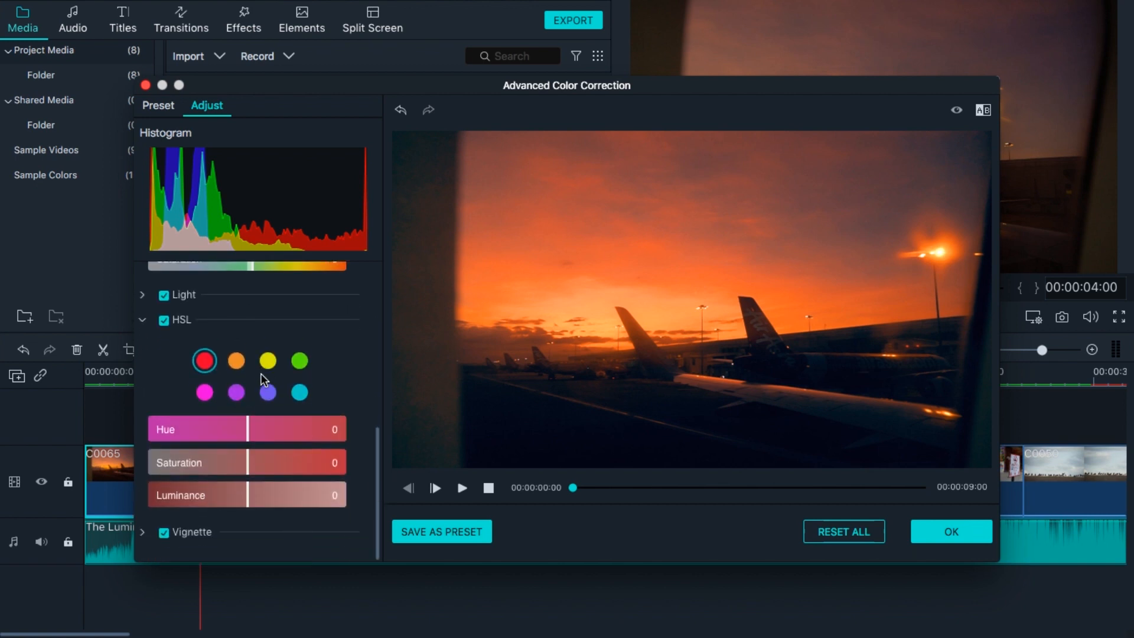
left_click_drag(247, 462, 239, 463)
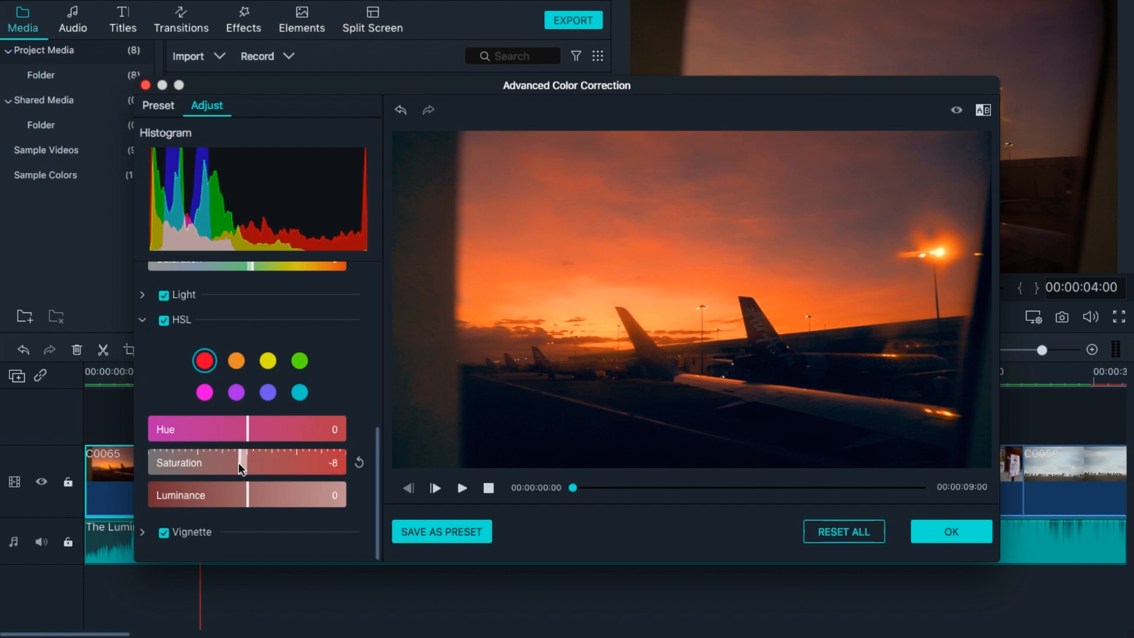
left_click(236, 361)
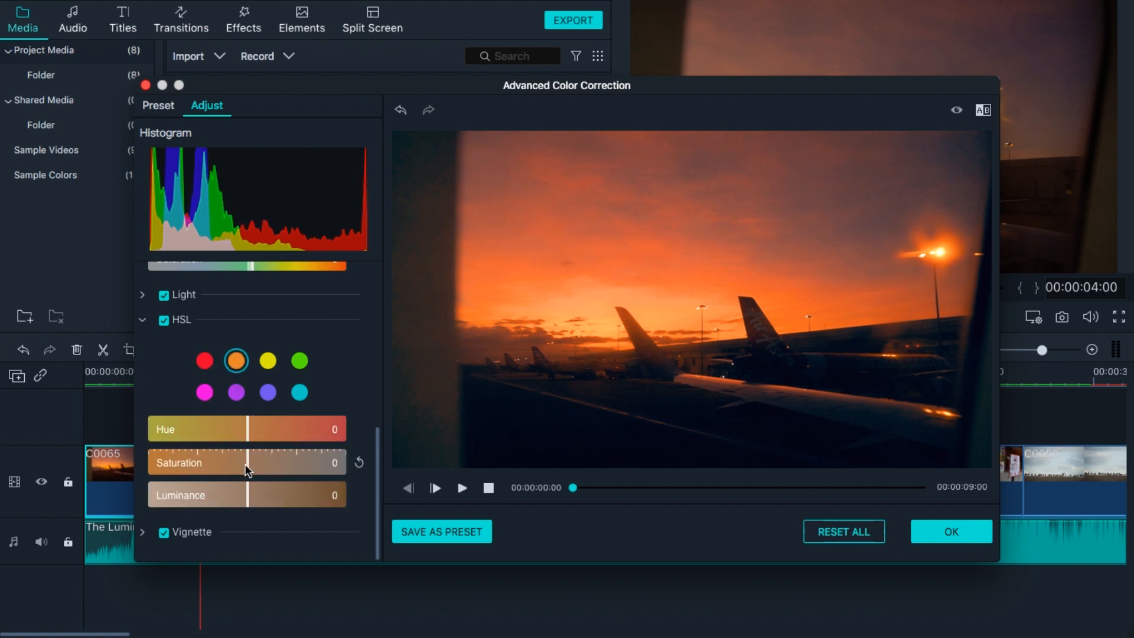
left_click_drag(246, 464, 236, 463)
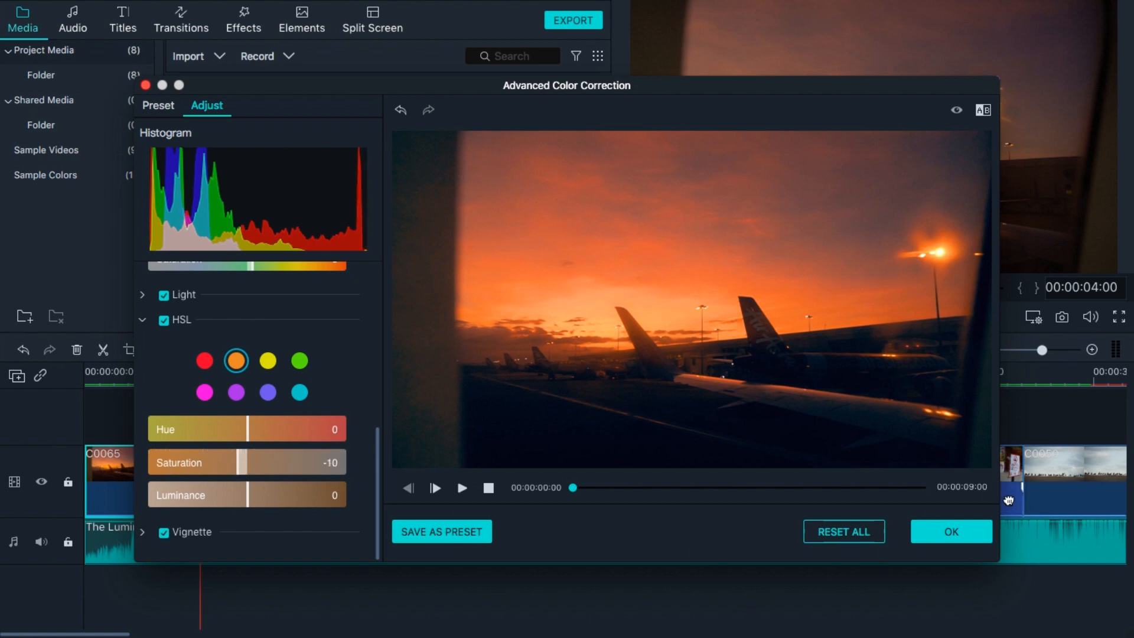
left_click(933, 533)
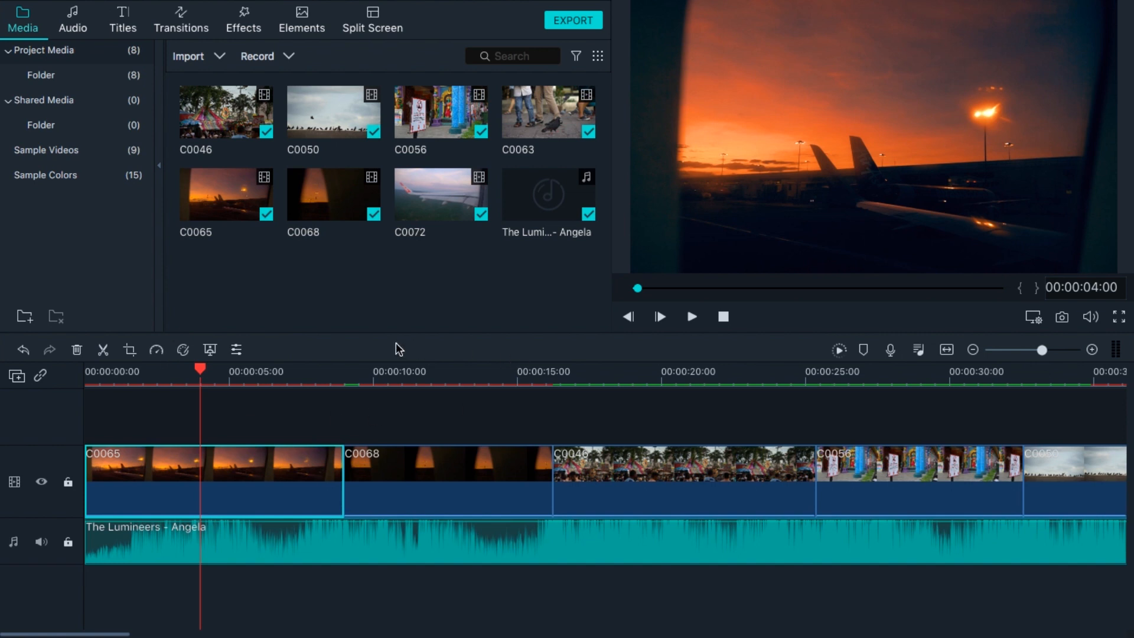
Open advanced color correction for clip C0046 and apply the Harry Potter 3D LUT.
left_click_drag(263, 372, 480, 418)
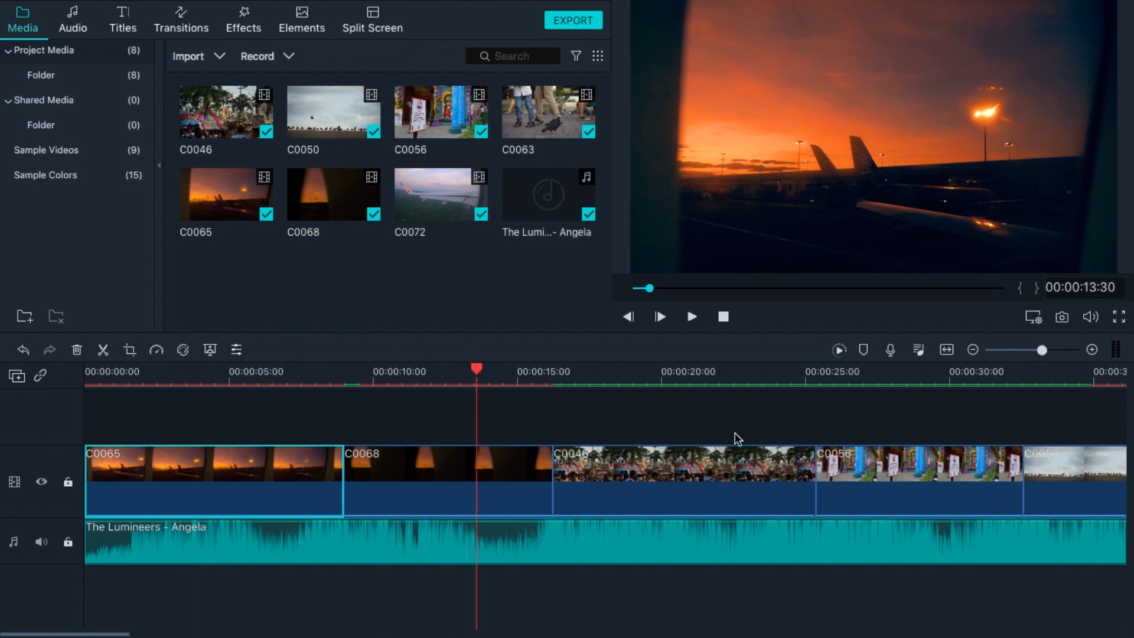
left_click_drag(476, 367, 315, 369)
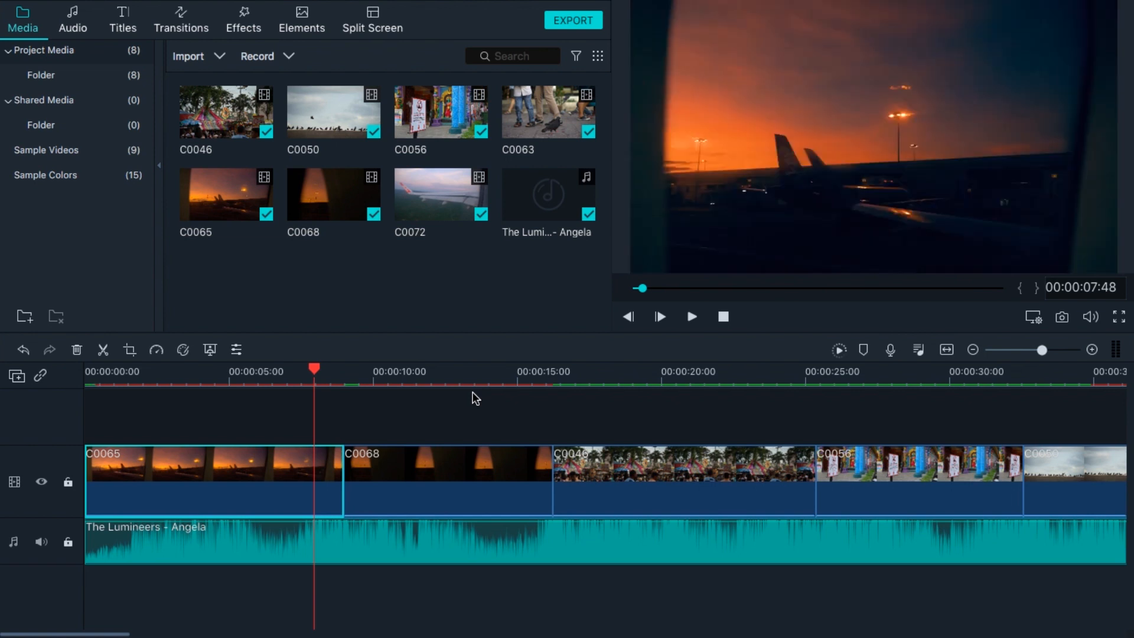
left_click(462, 372)
left_click(411, 496)
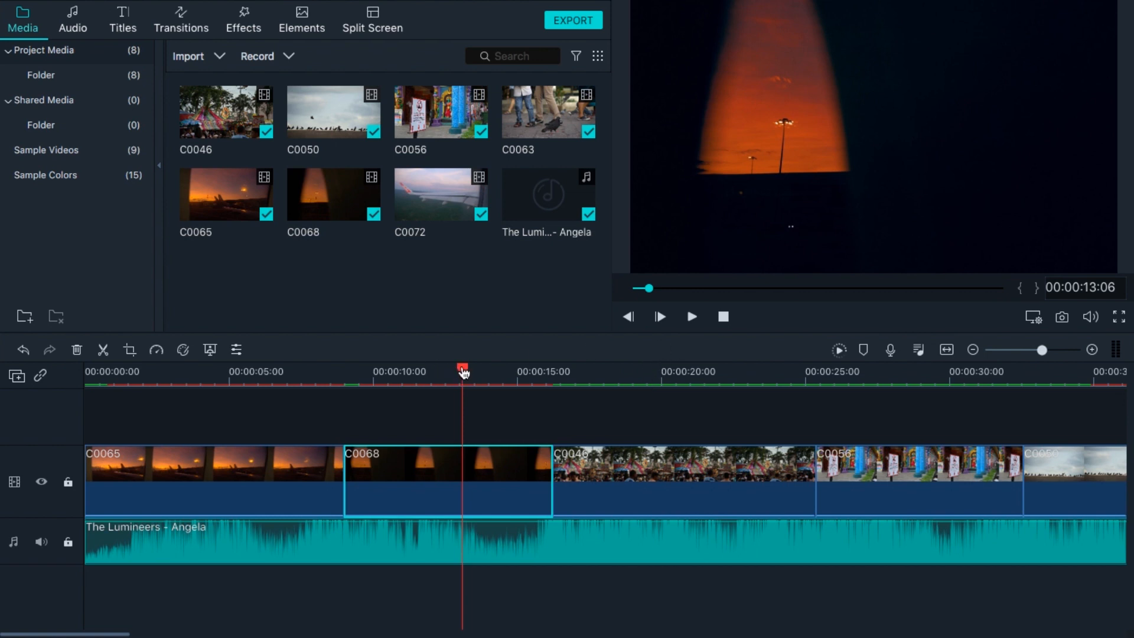
left_click(609, 370)
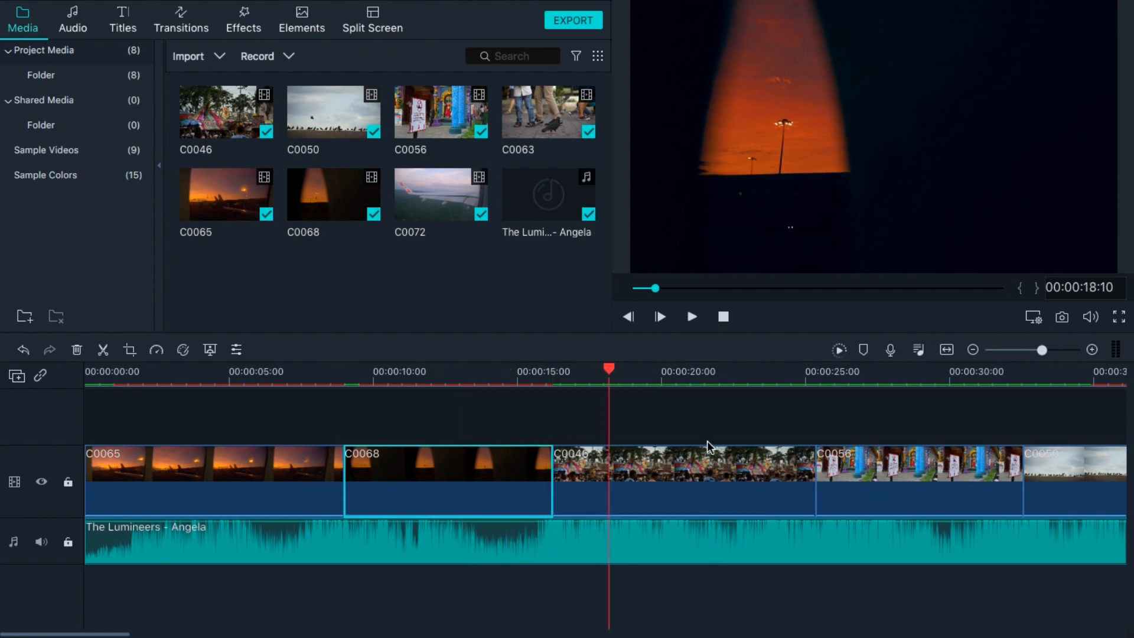
left_click(708, 467)
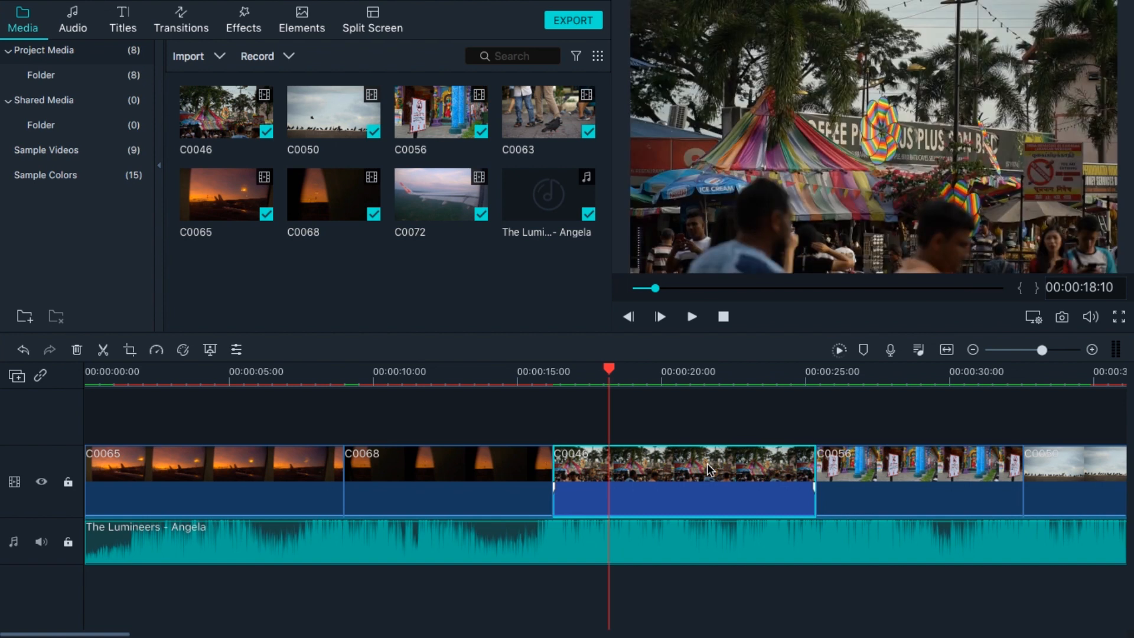
left_click(183, 350)
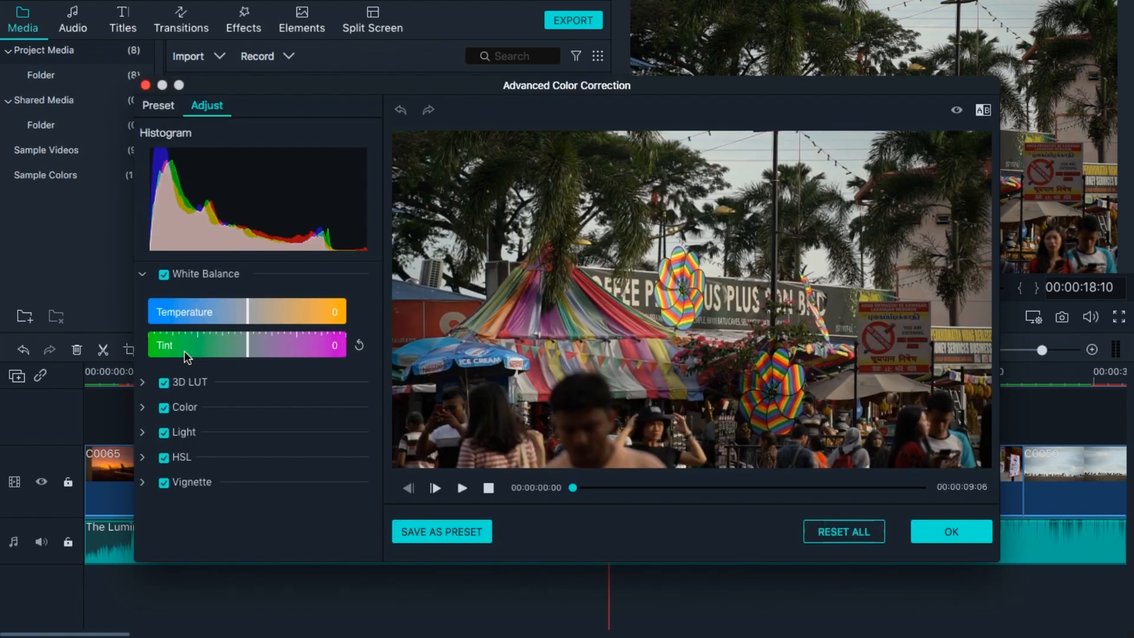
left_click(142, 384)
left_click(254, 420)
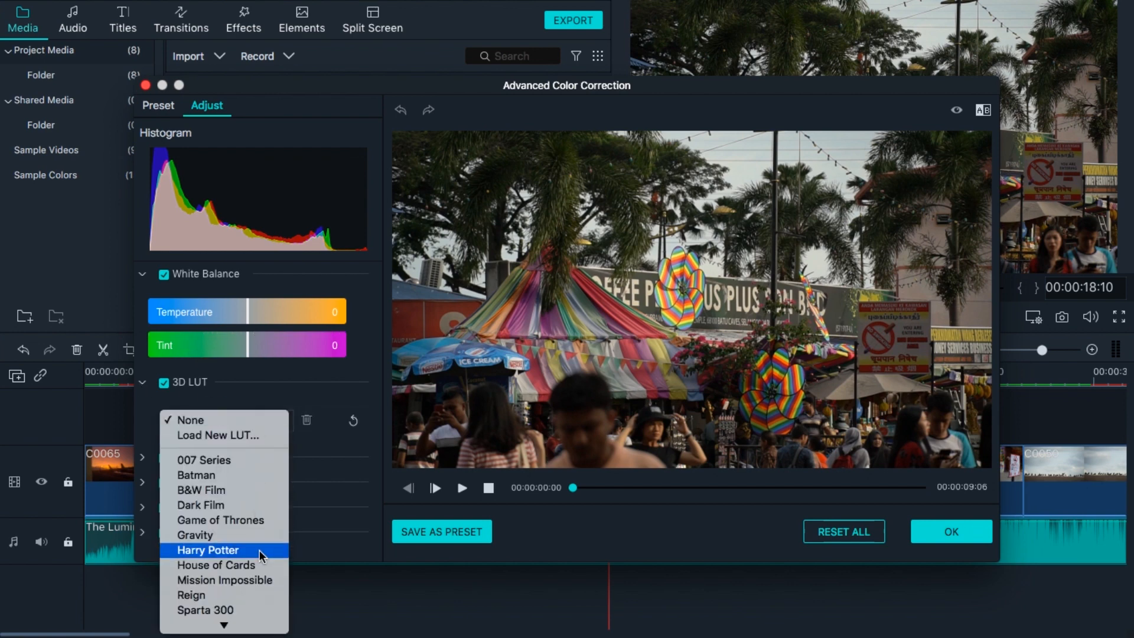
left_click(260, 550)
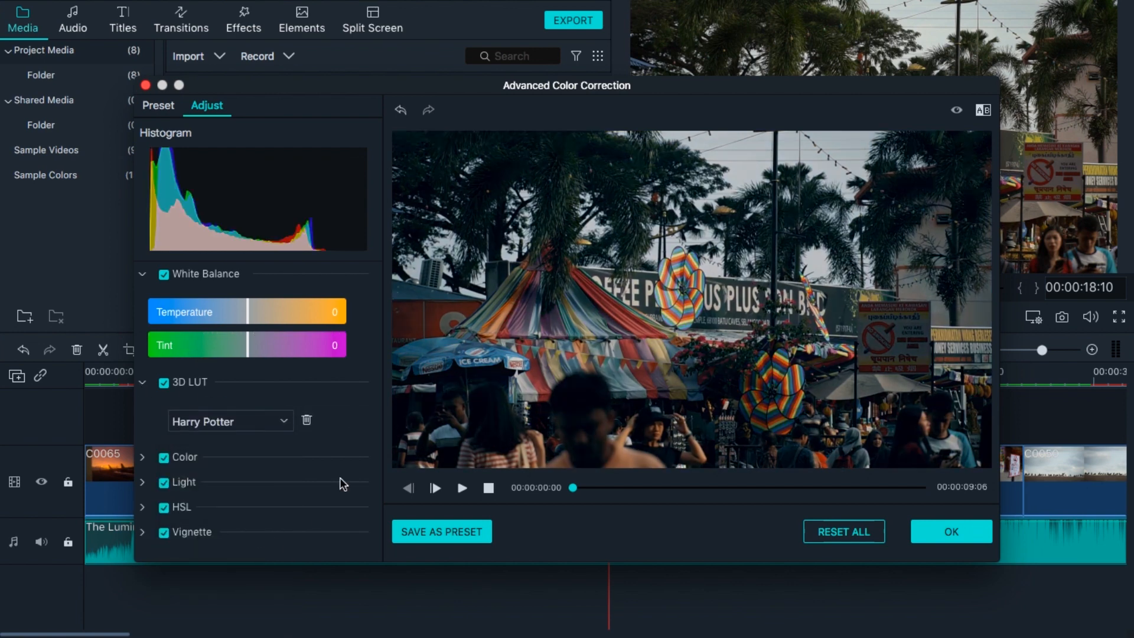
Set the white balance temperature to 17 and tint to 6, and in Color set vibrance to 26 and saturation to 13.
mouse_move(265, 310)
left_mouse_down()
mouse_move(292, 315)
mouse_move(264, 319)
left_mouse_up()
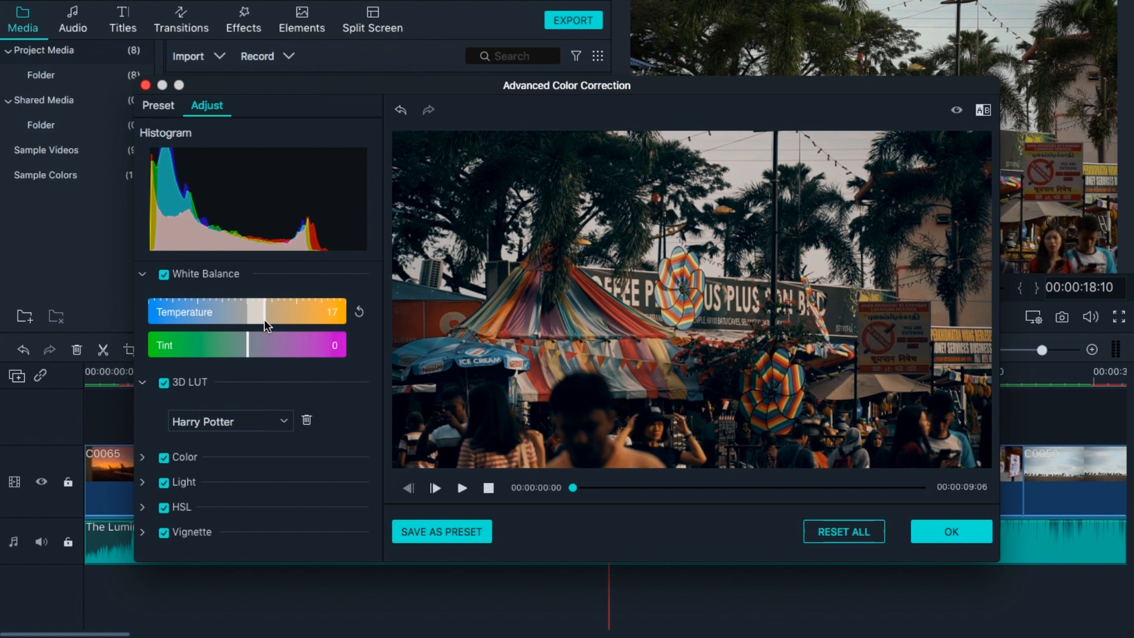
mouse_move(256, 348)
left_mouse_down()
mouse_move(280, 354)
mouse_move(253, 348)
left_mouse_up()
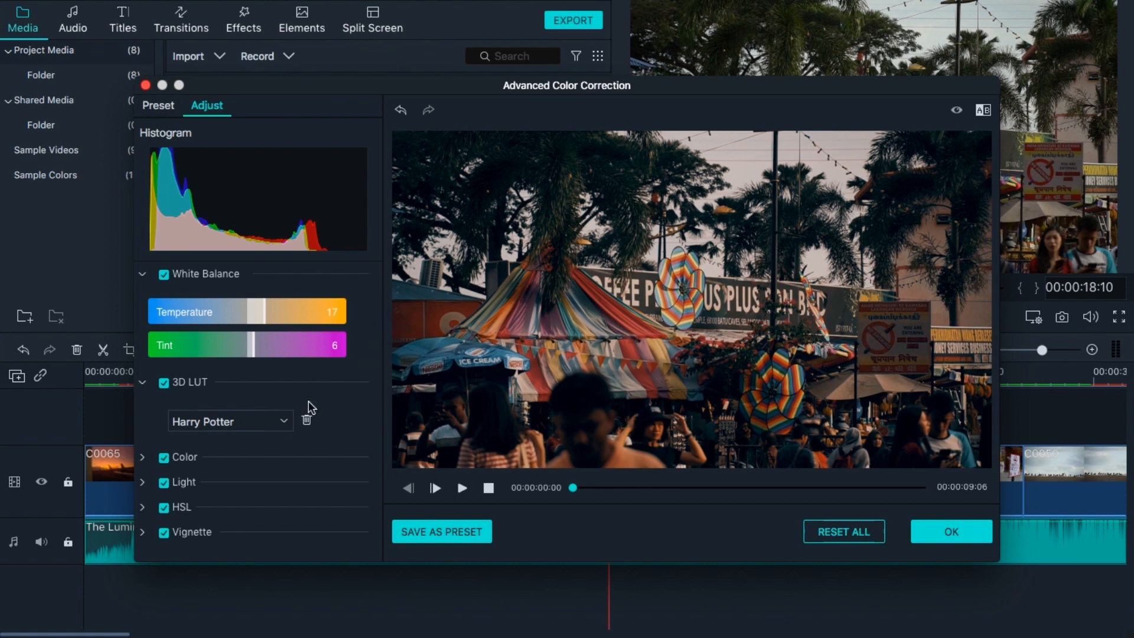
left_click(142, 457)
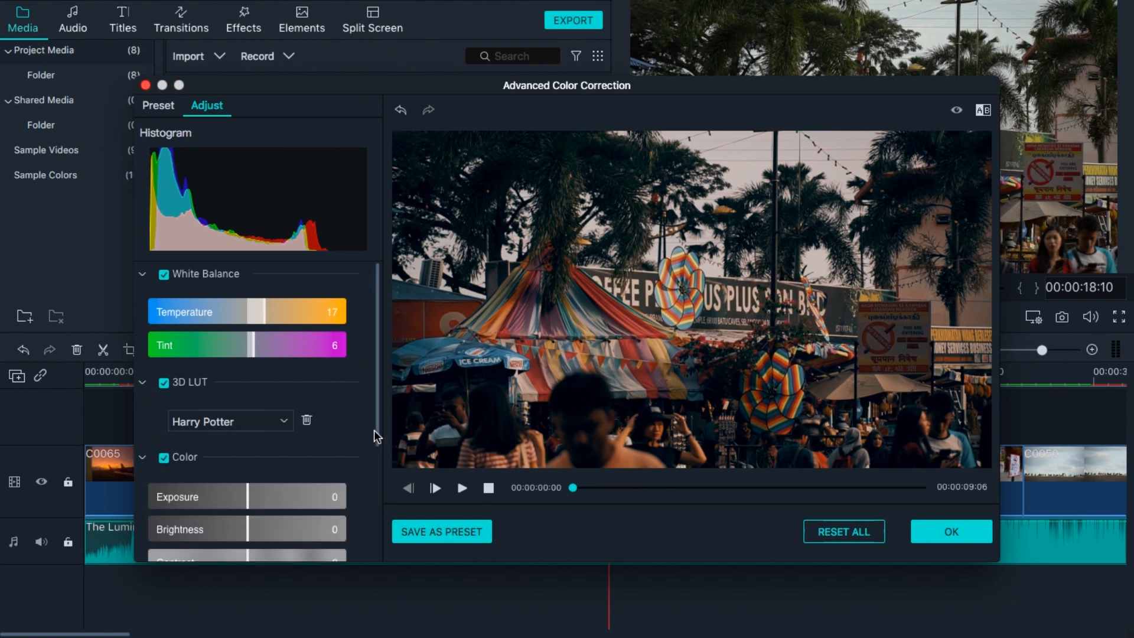
left_click_drag(379, 399, 379, 481)
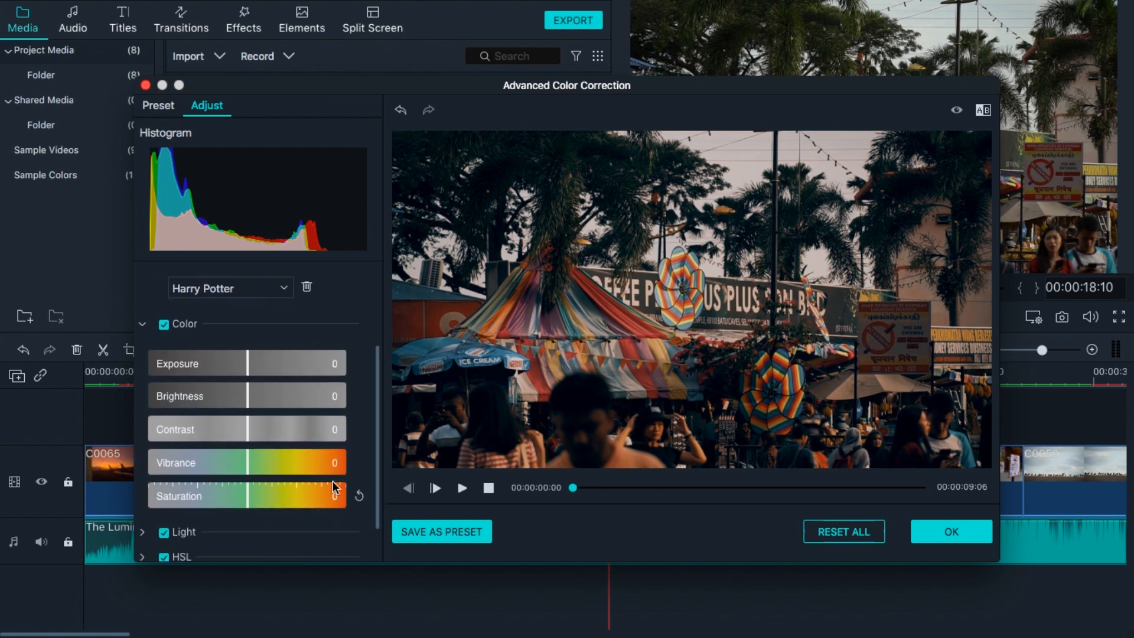
left_click(273, 460)
left_click(260, 497)
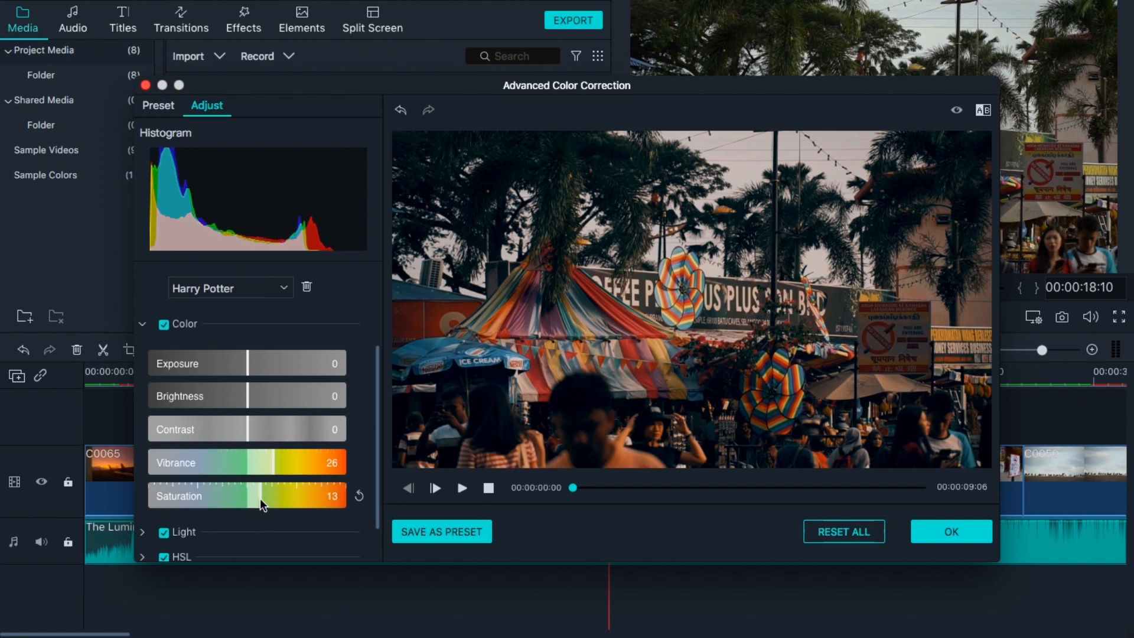
left_click_drag(268, 497, 260, 498)
Readjust the white balance to temperature 18 and tint 12.
left_click_drag(376, 375, 374, 282)
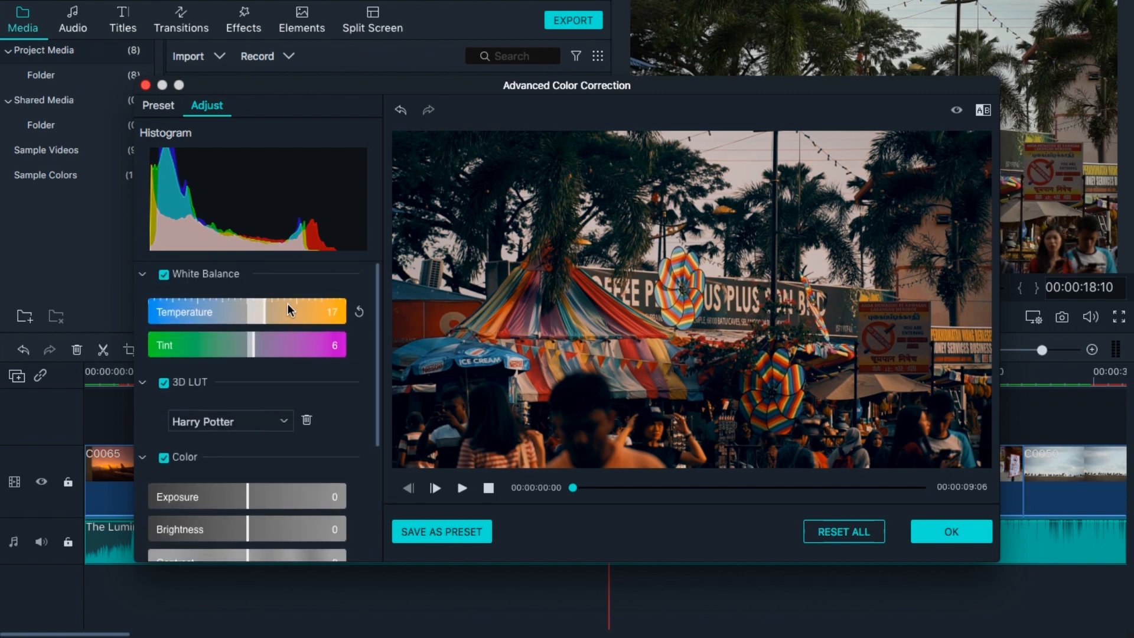
left_click_drag(286, 306, 260, 307)
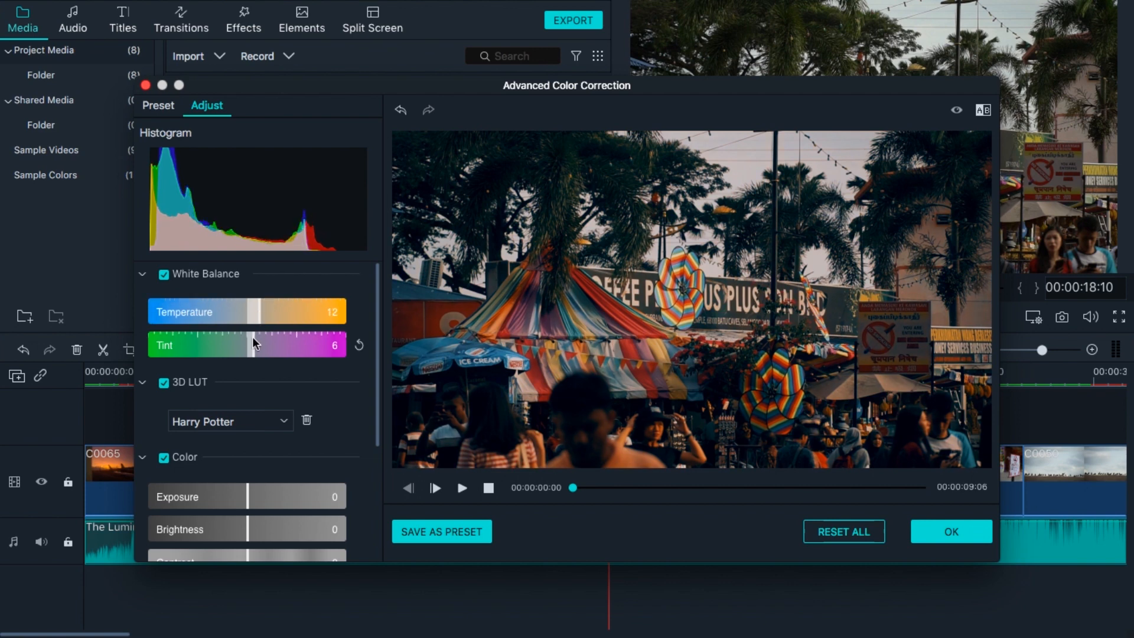
mouse_move(254, 339)
left_mouse_down()
mouse_move(271, 339)
mouse_move(260, 342)
left_mouse_up()
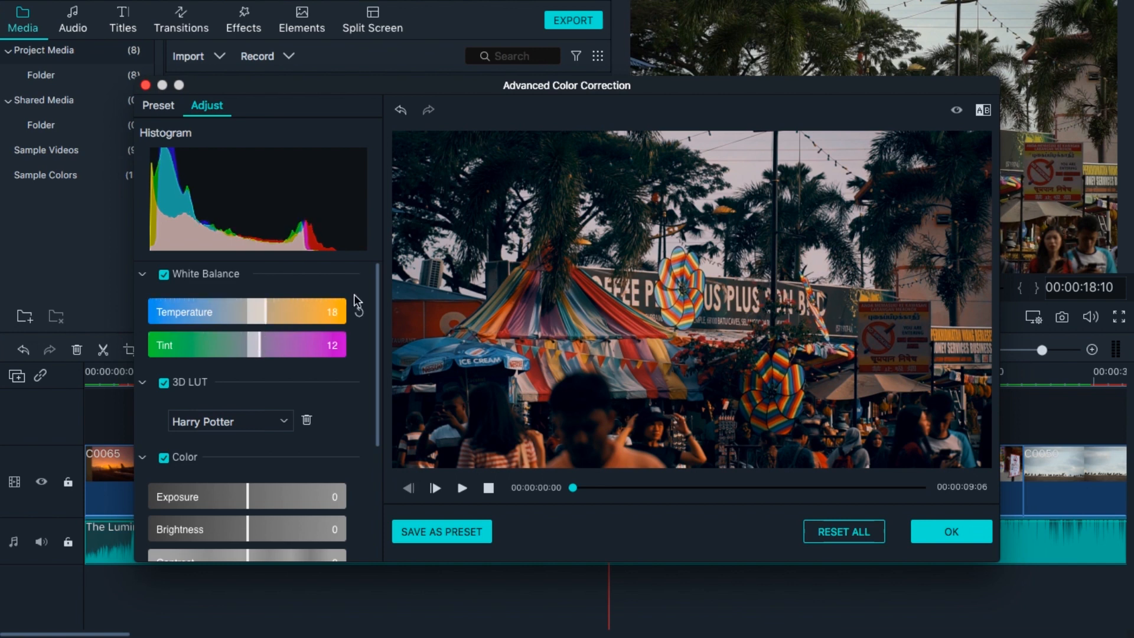
Raise the saturation to 39 and, in the Light section, set shadows to 30.
left_click_drag(379, 297, 378, 408)
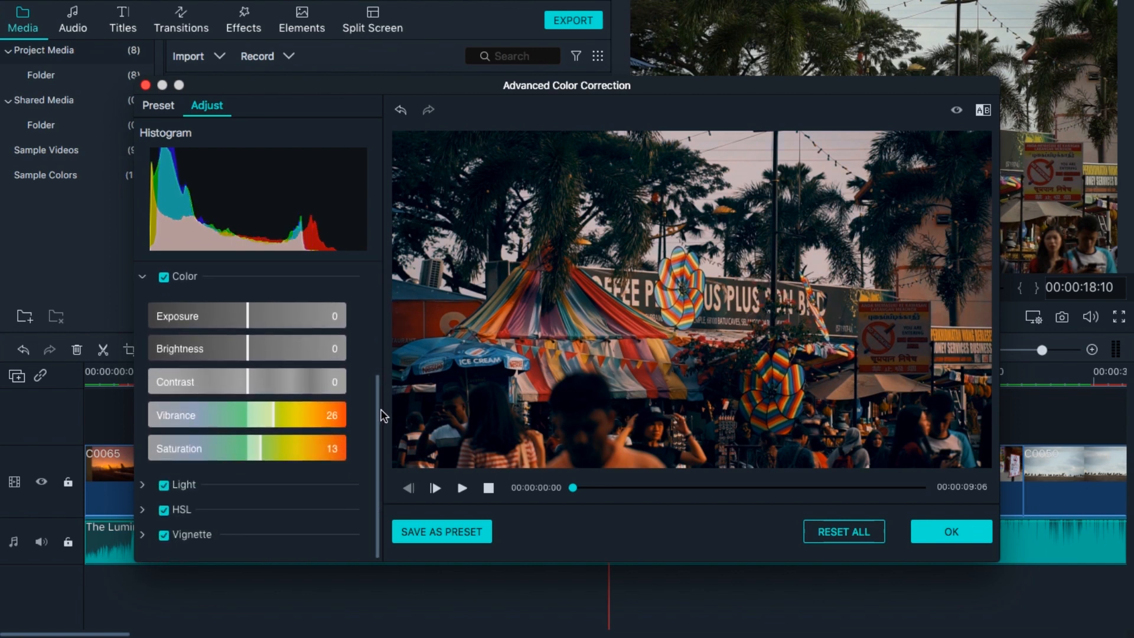
left_click_drag(261, 451, 285, 451)
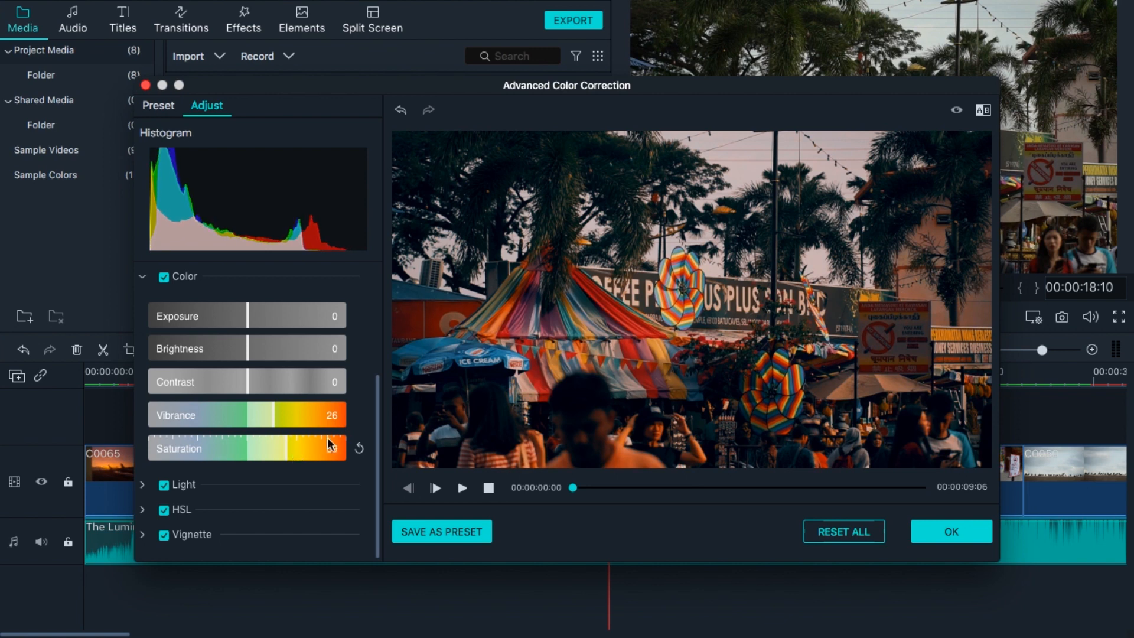
left_click_drag(377, 429, 375, 512)
left_click(142, 482)
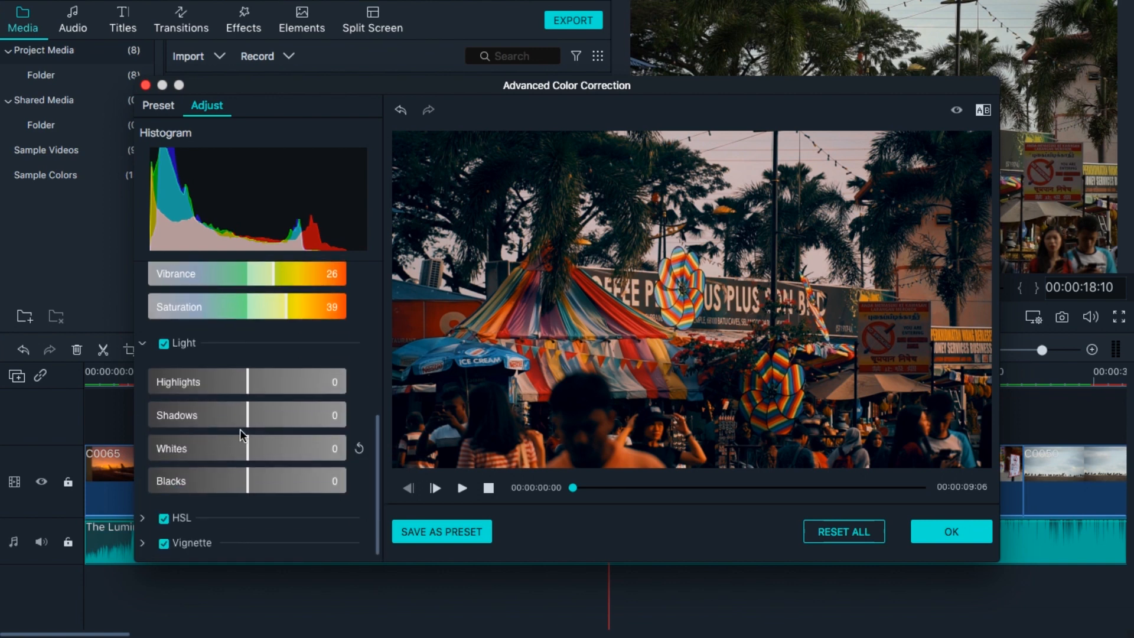
left_click_drag(247, 420, 276, 424)
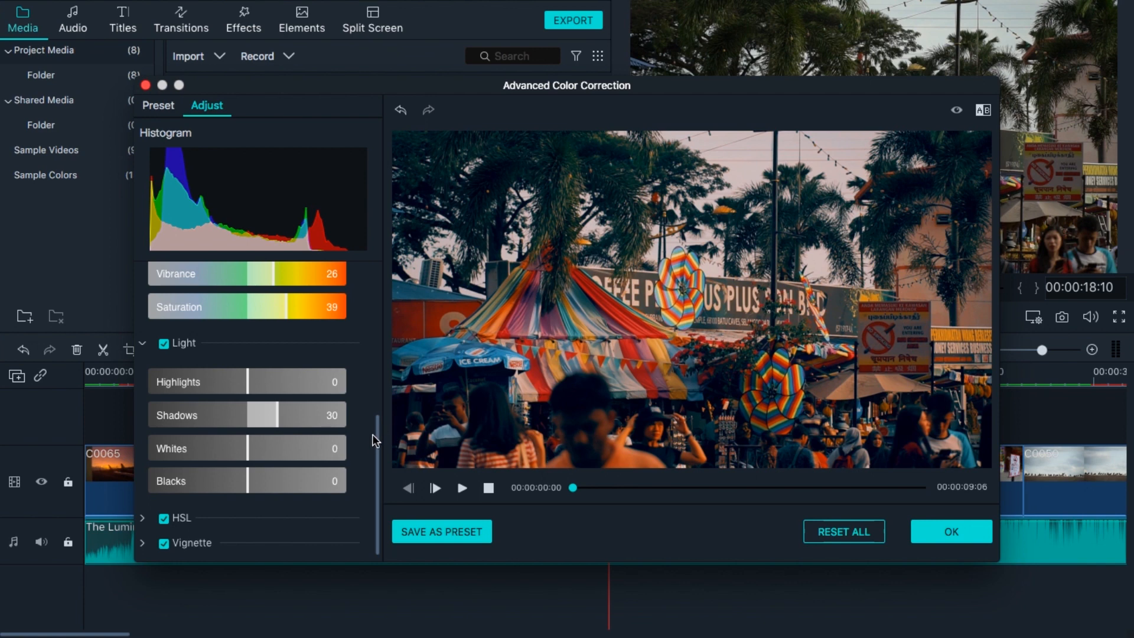
In HSL, set the orange hue to 4, saturation to -6 and luminance to 15.
scroll(377, 442, "down", 1)
left_click(142, 507)
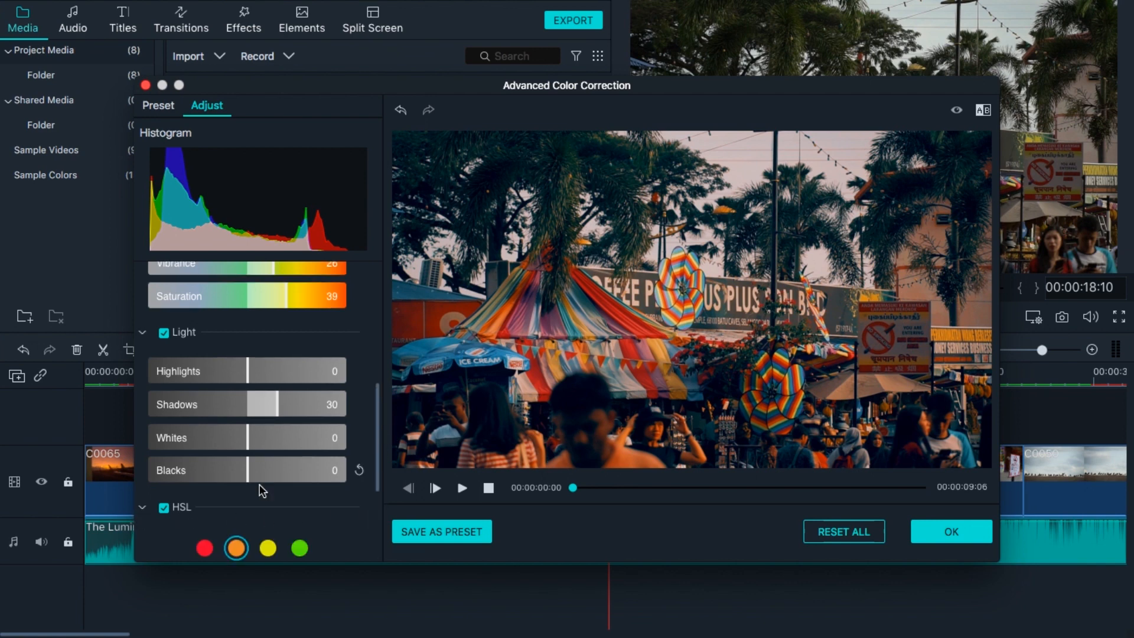
left_click_drag(382, 419, 381, 517)
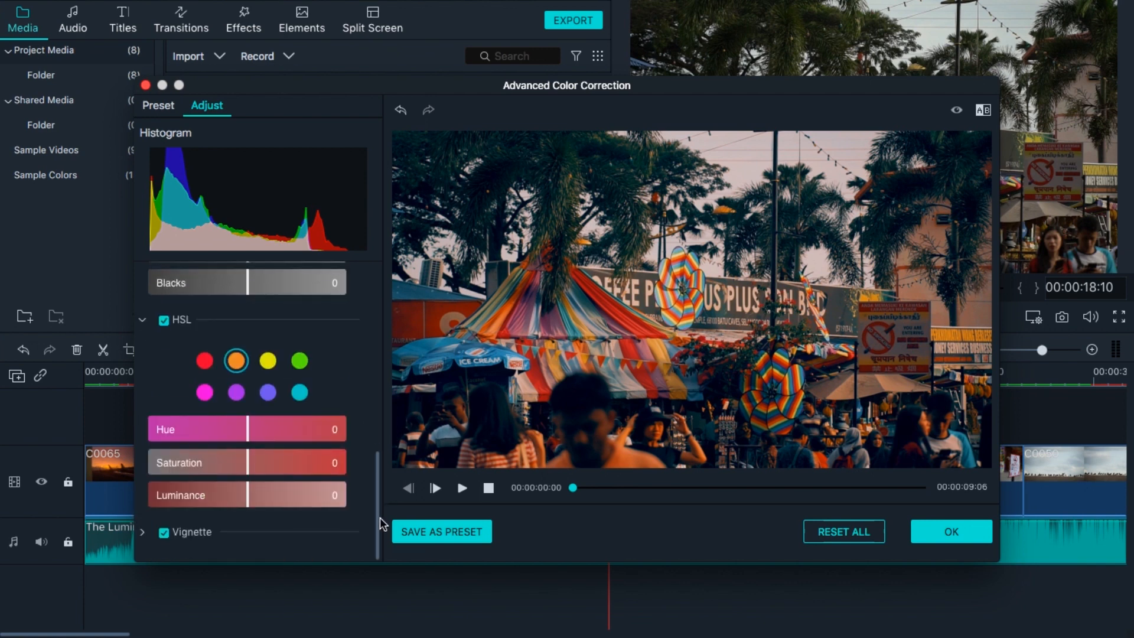
left_click_drag(245, 489, 261, 490)
mouse_move(253, 434)
left_mouse_down()
mouse_move(266, 433)
mouse_move(229, 439)
mouse_move(251, 439)
left_mouse_up()
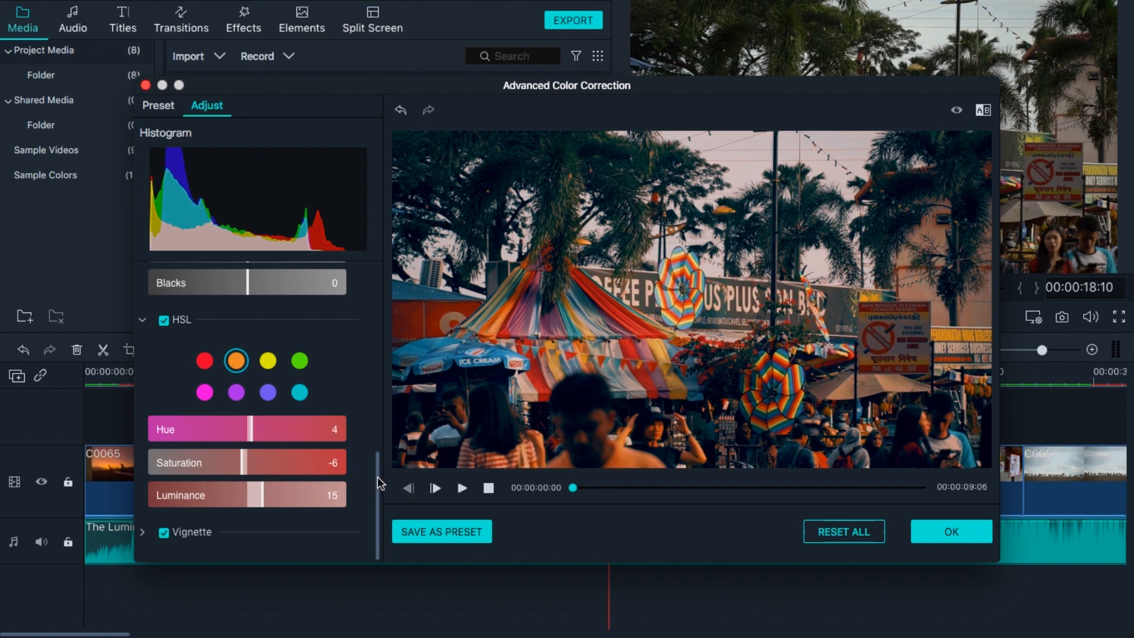
left_click_drag(378, 481, 371, 299)
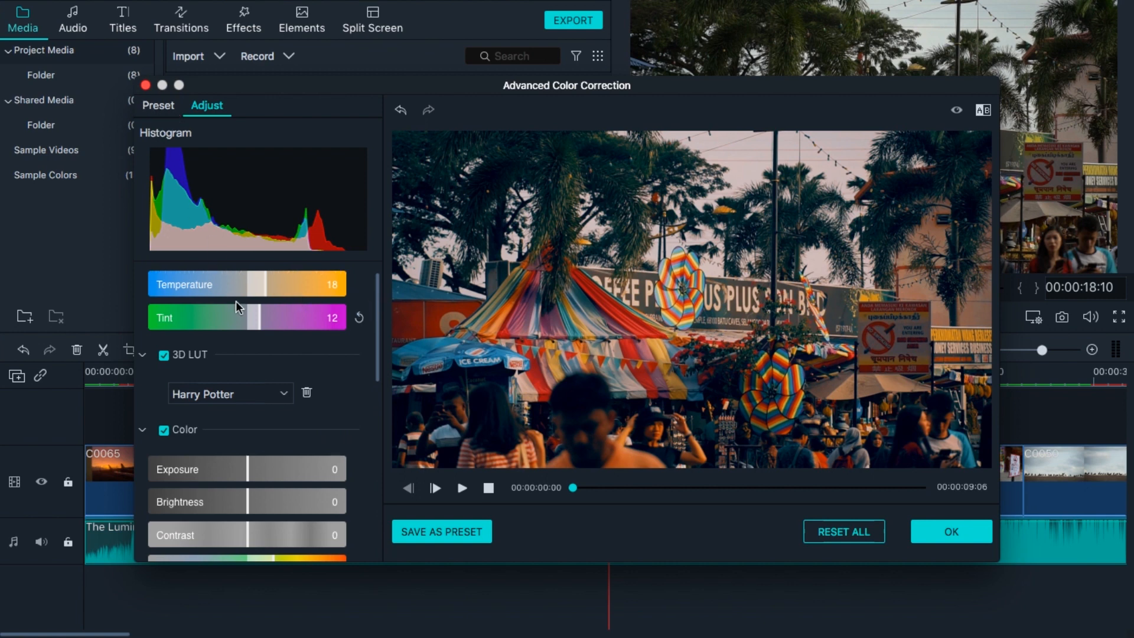
Try several 3D LUTs, settle back on Harry Potter, and apply the color correction to the clip.
left_click(256, 398)
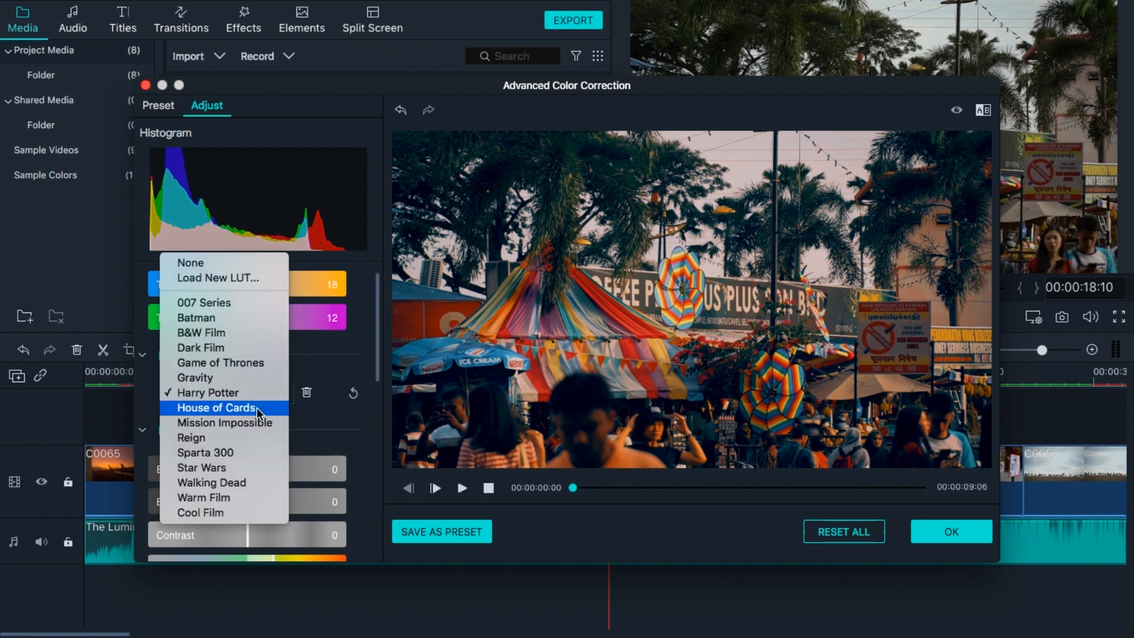
left_click(257, 408)
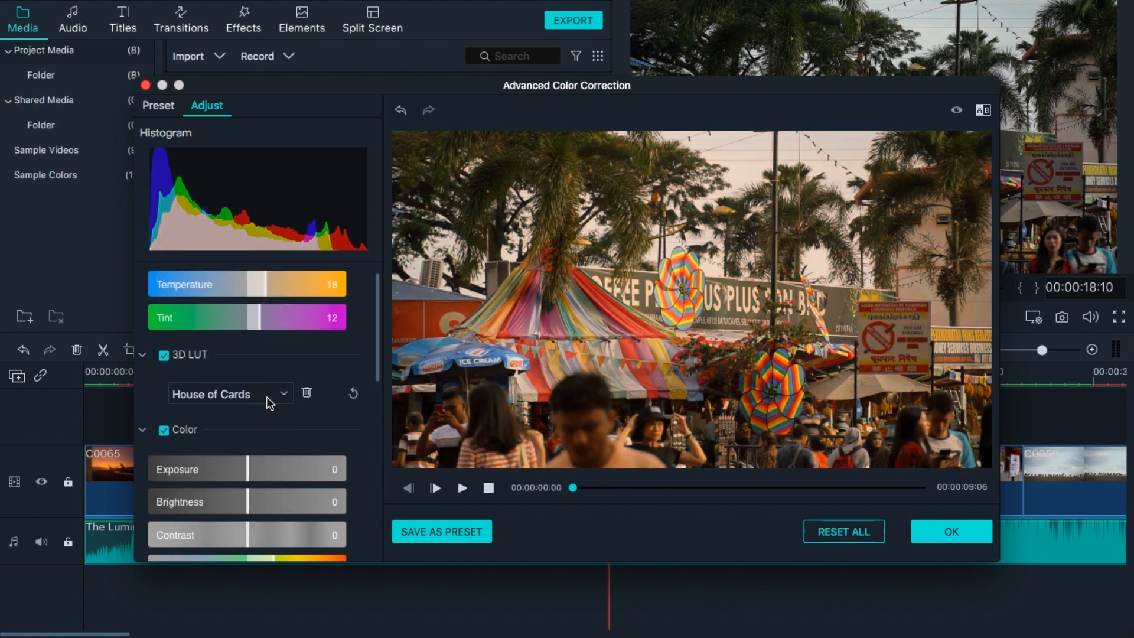
left_click(267, 395)
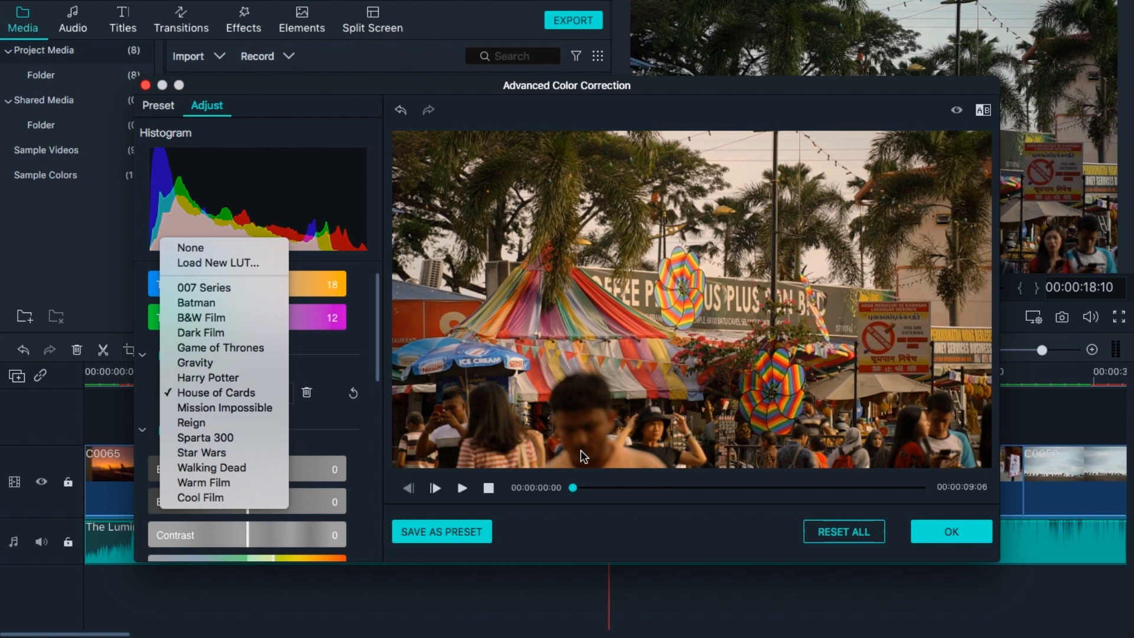
left_click(253, 409)
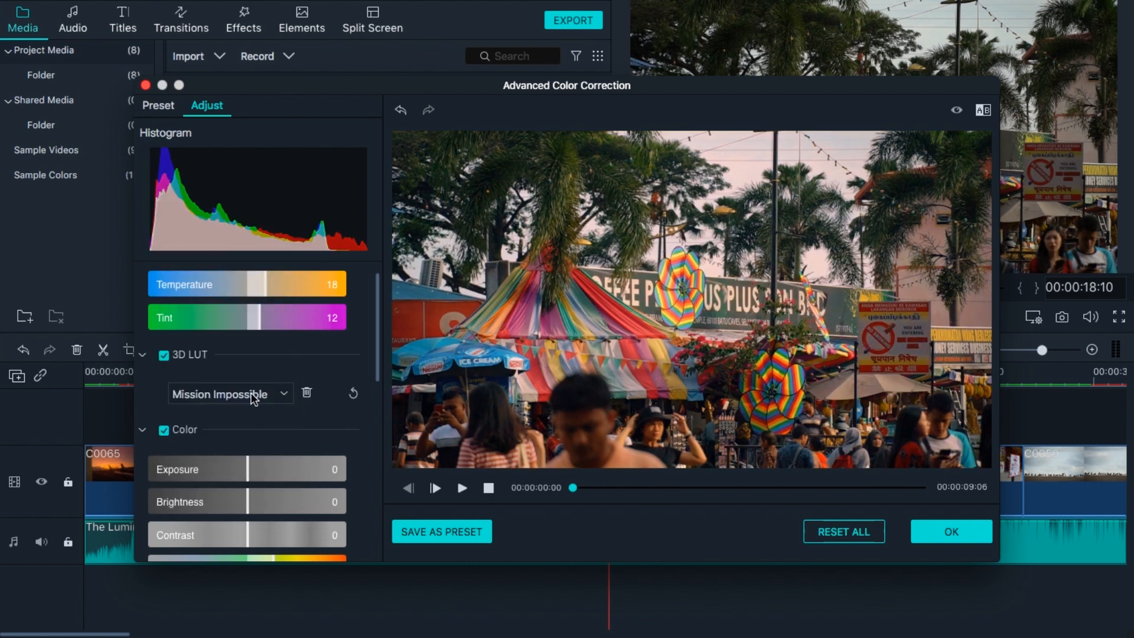
left_click_drag(380, 352, 365, 274)
left_click(265, 418)
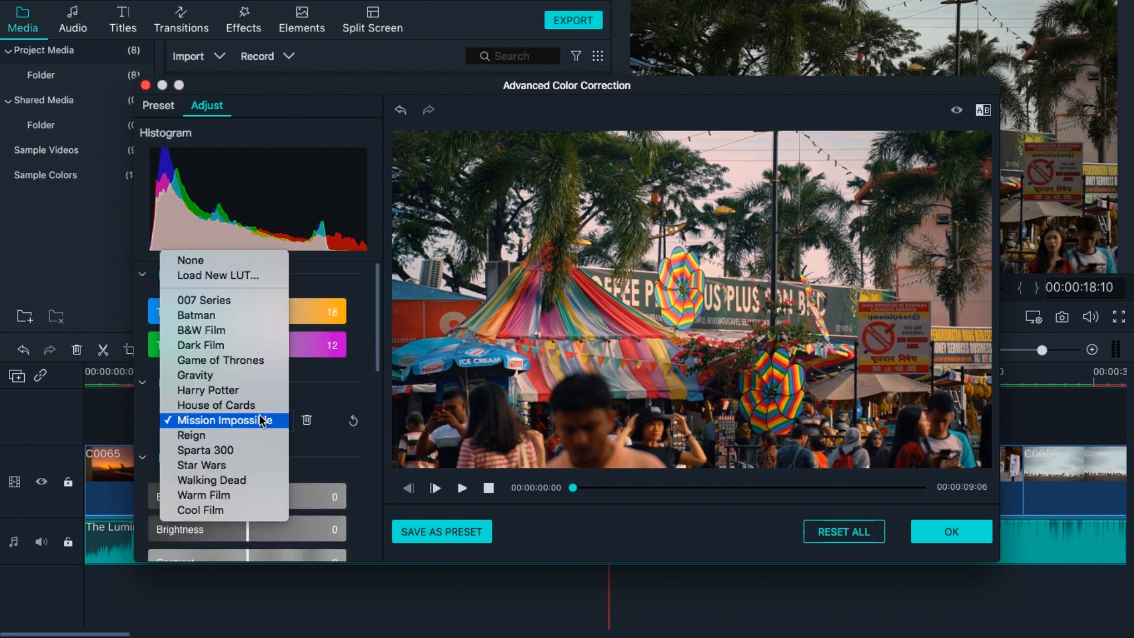
left_click(246, 359)
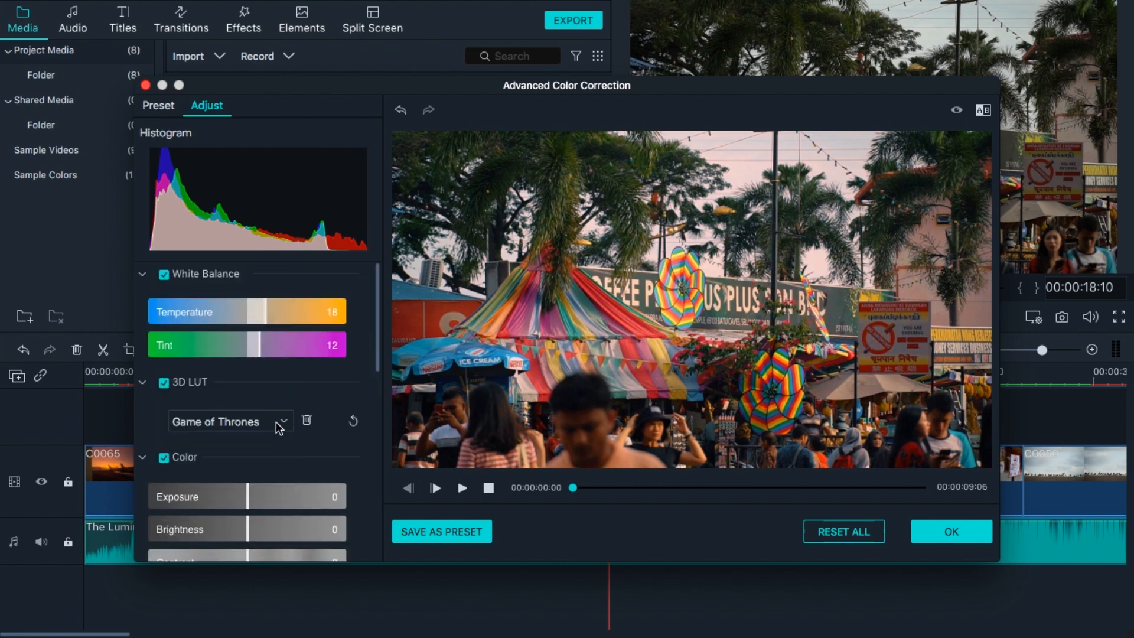
left_click(272, 417)
left_click(264, 463)
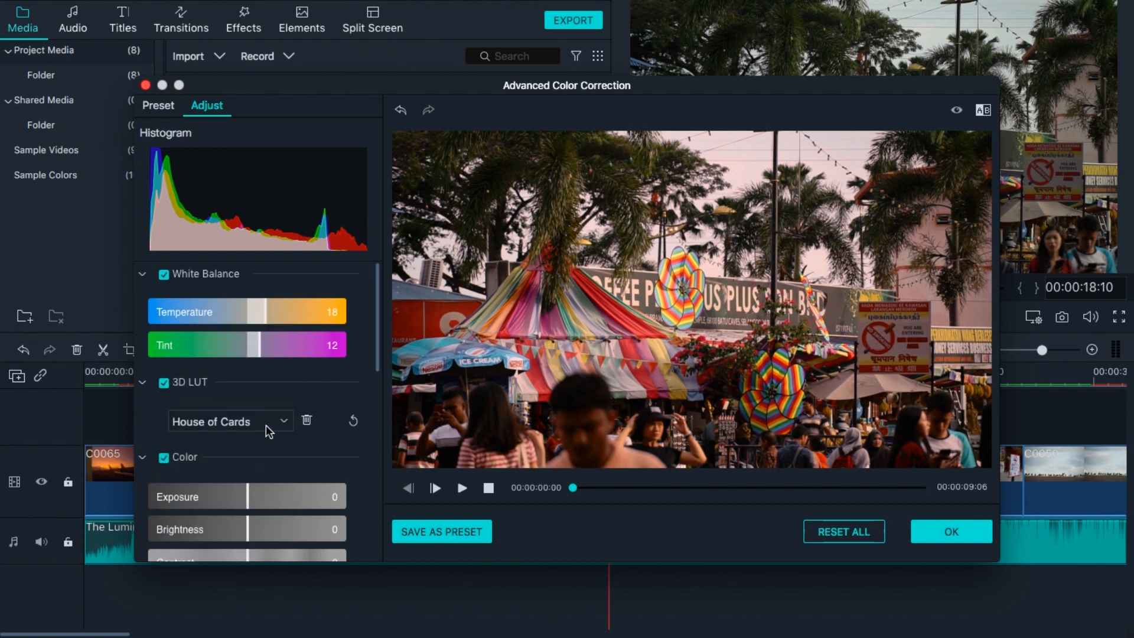
left_click(265, 423)
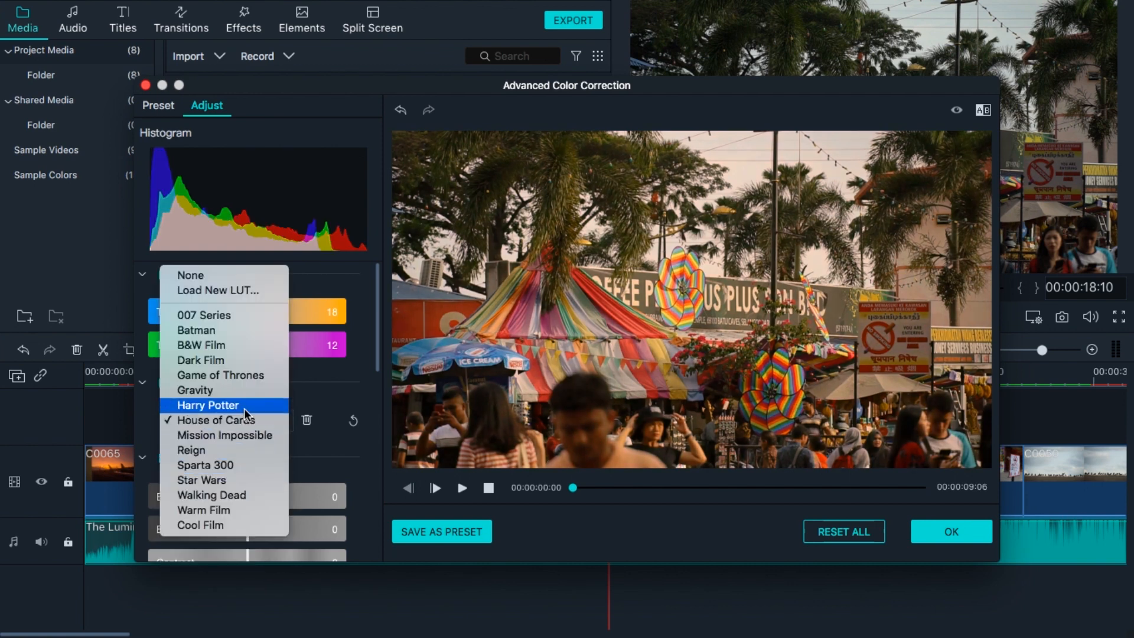
left_click(244, 407)
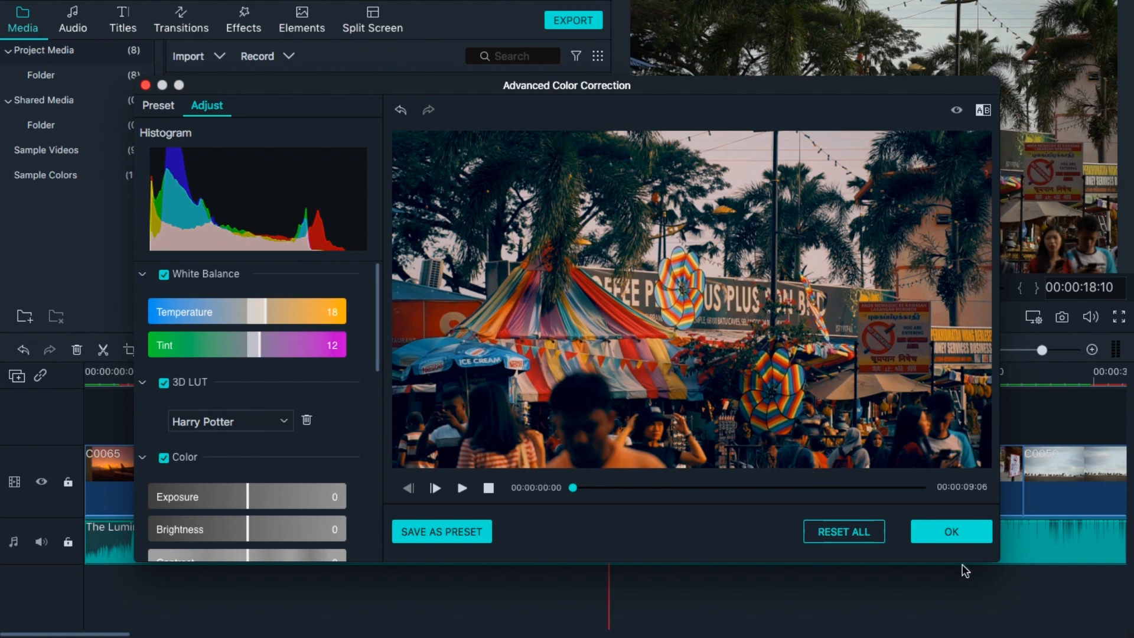
left_click(965, 534)
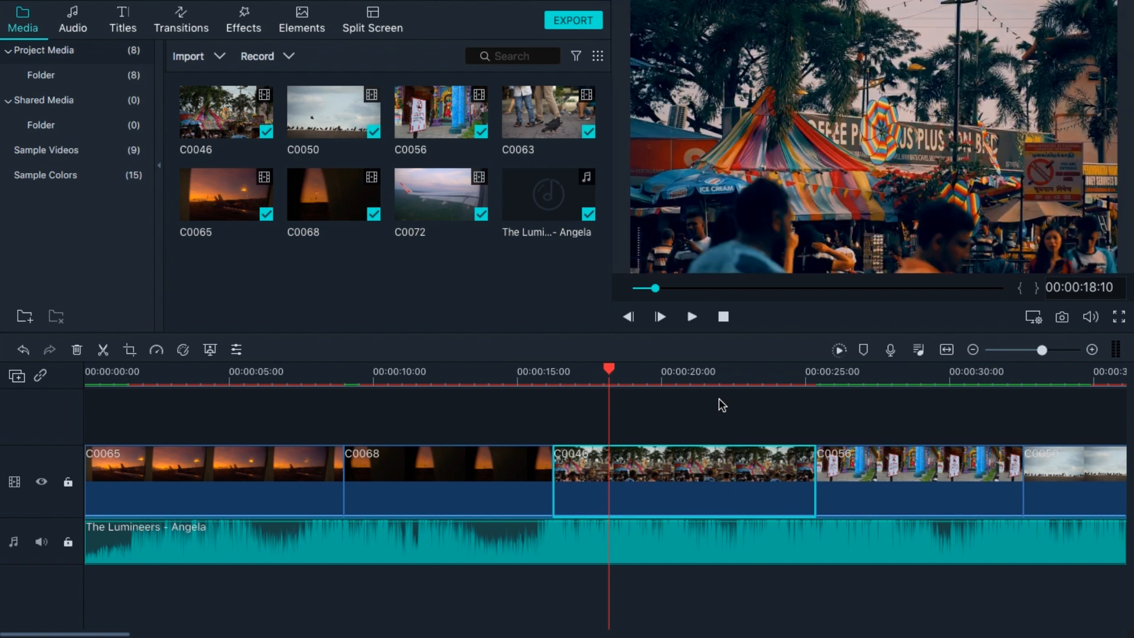
left_click_drag(633, 377, 661, 376)
scroll(661, 378, "up", 2)
scroll(619, 387, "up", 1)
scroll(619, 387, "down", 2)
scroll(580, 405, "down", 4)
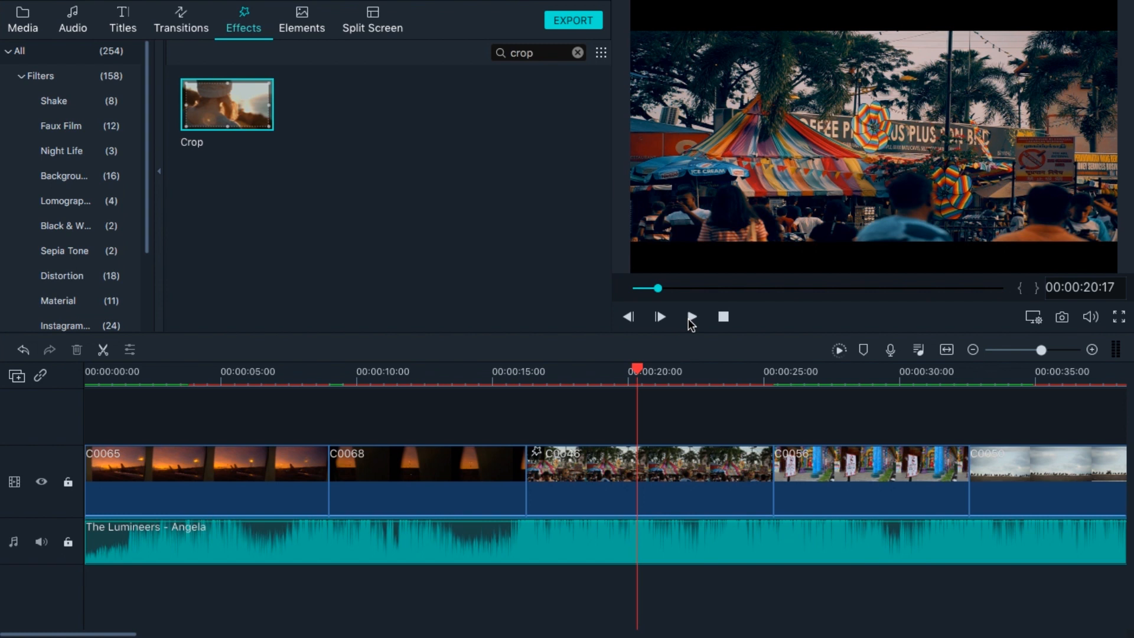
left_click(373, 503)
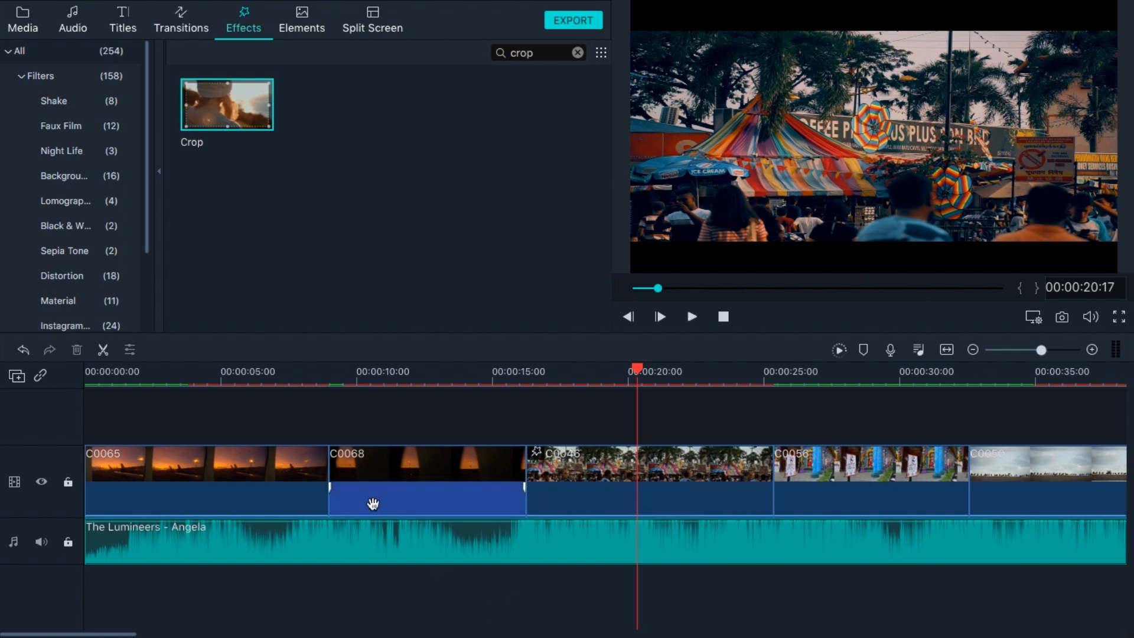
left_click(146, 369)
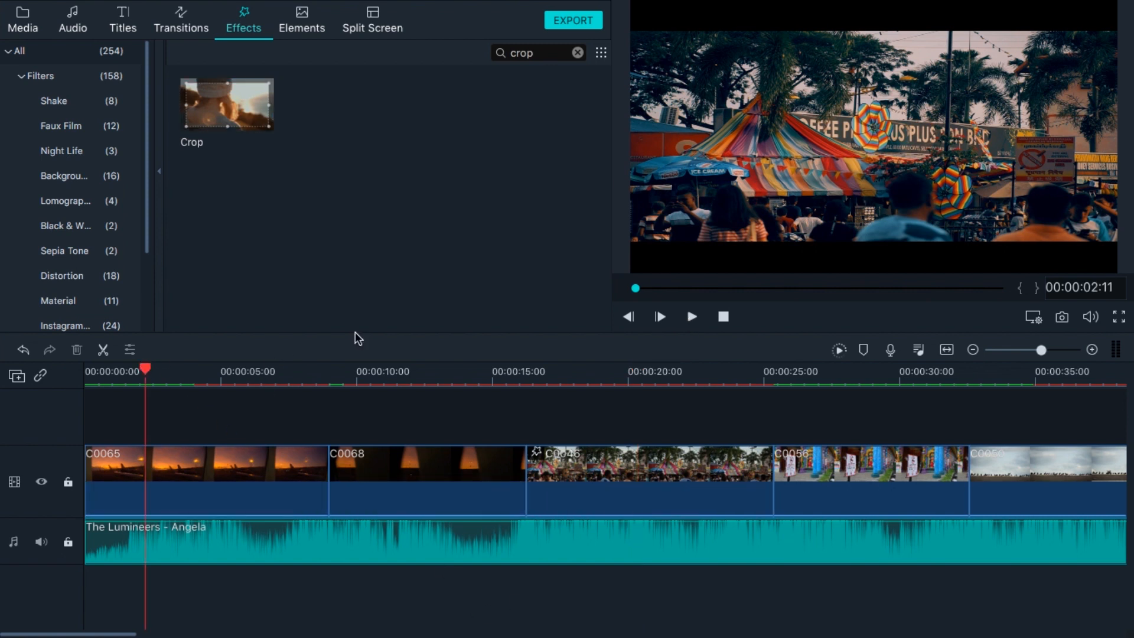